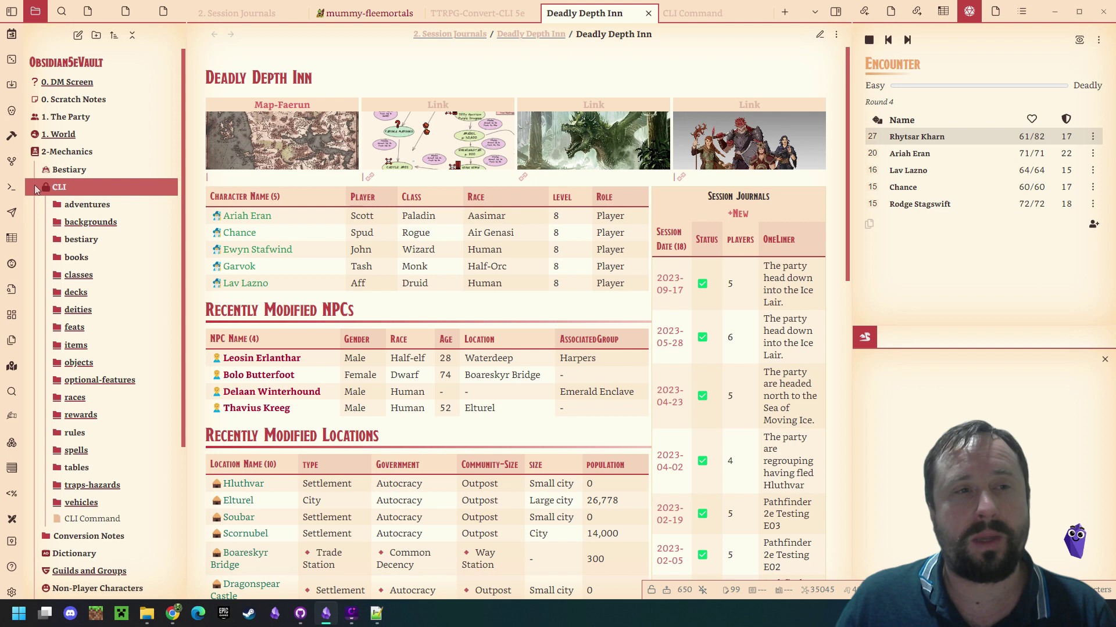
- Open the CLI Command note from the CLI folder in the Obsidian vault
mouse_move(45, 191)
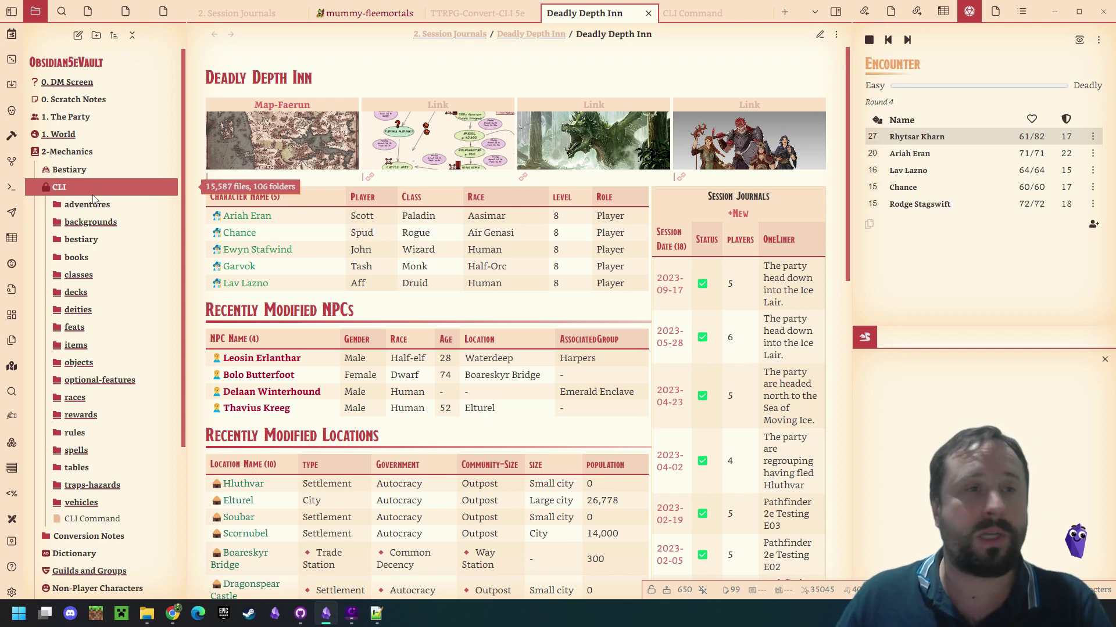
right_click(76, 194)
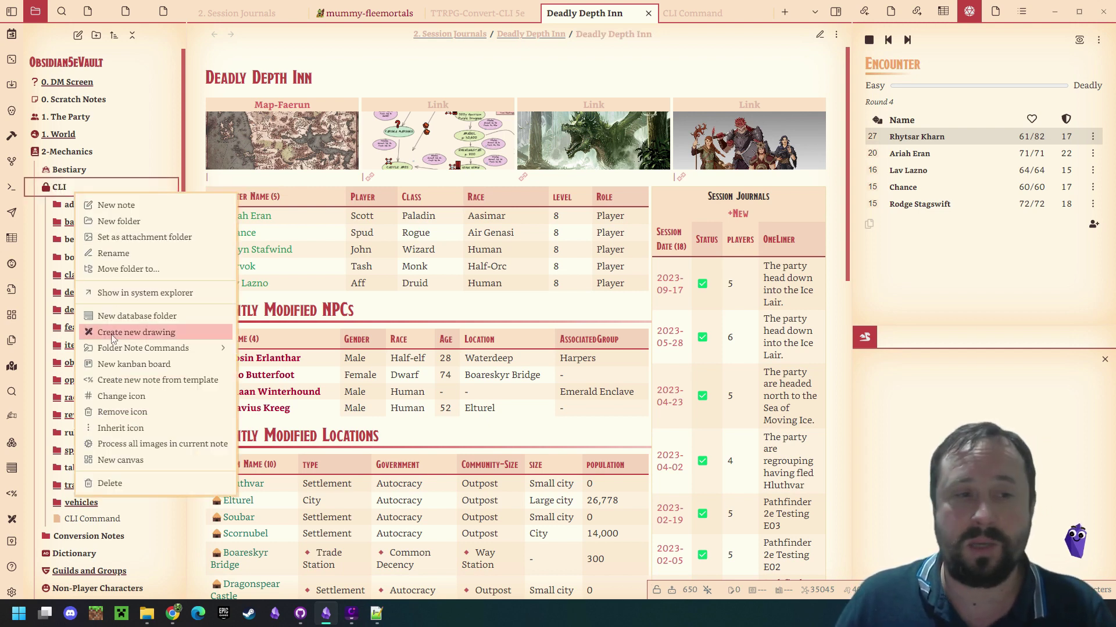
click(71, 193)
click(71, 195)
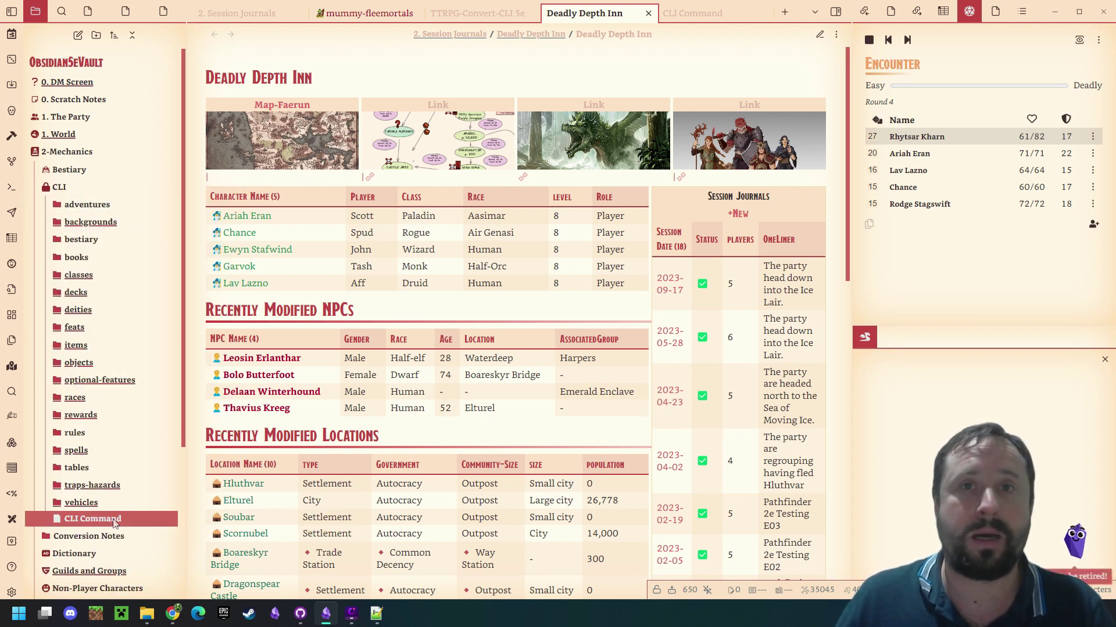
click(93, 519)
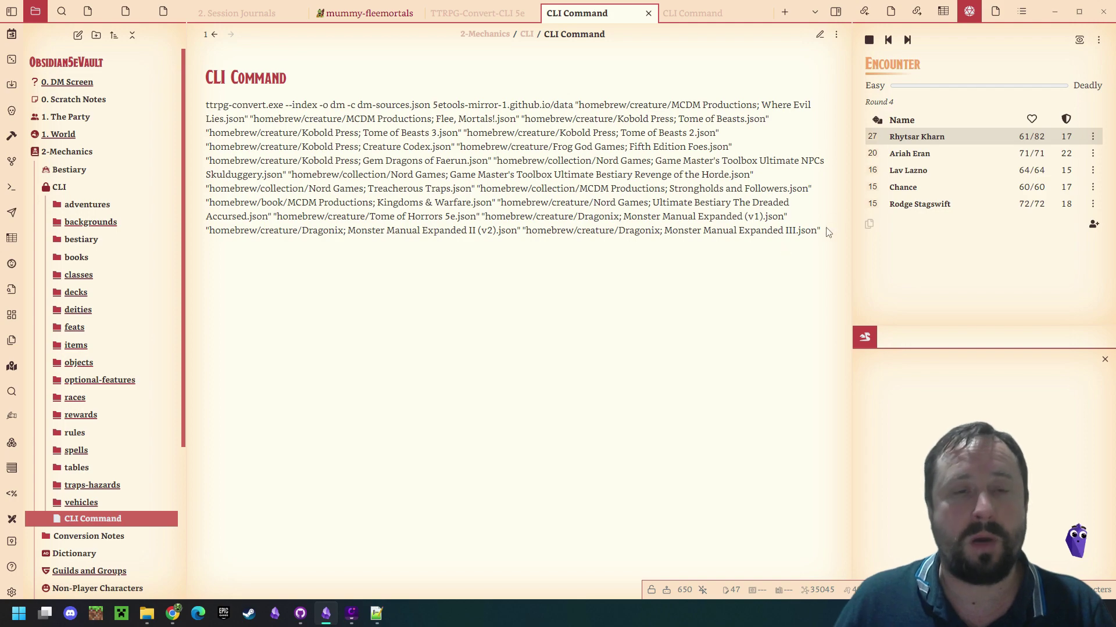
- Select the base ttrpg-convert command up to 5etools-mirror-1.github.io/data
drag(824, 233, 145, 104)
click(415, 310)
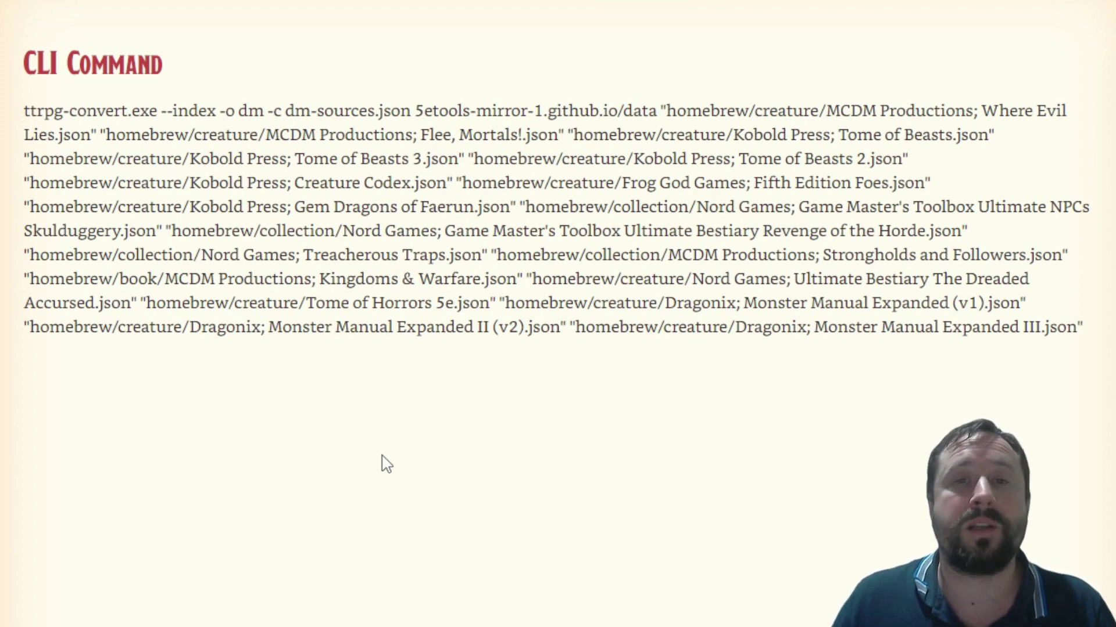
drag(656, 110, 3, 129)
key(ctrl+c)
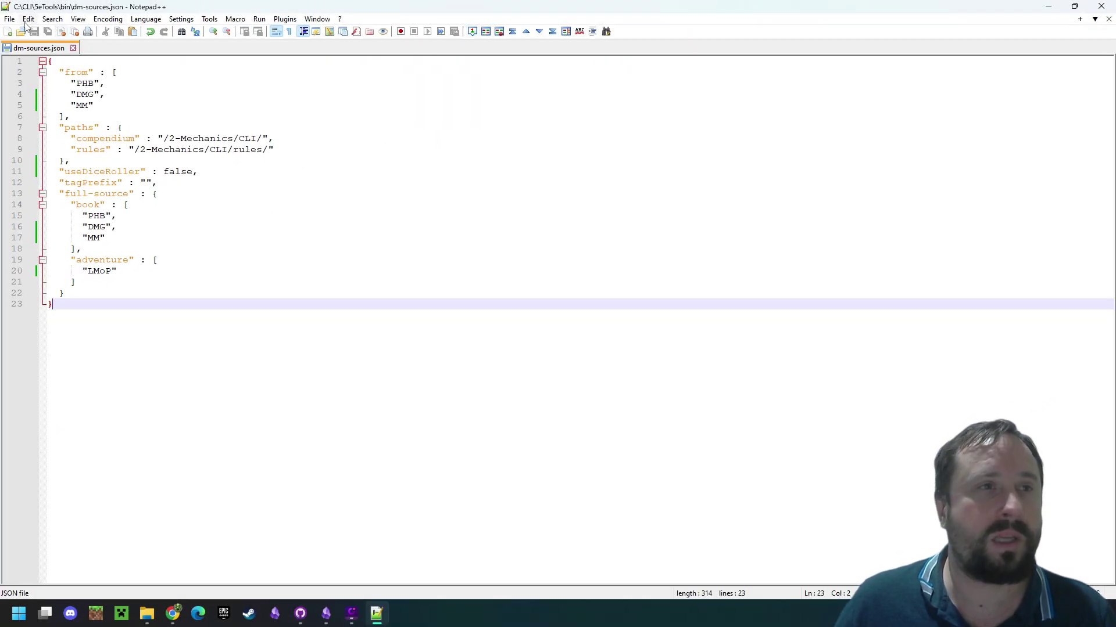
- Paste the base ttrpg-convert.exe --index -o dm command into a new Notepad++ file
click(7, 32)
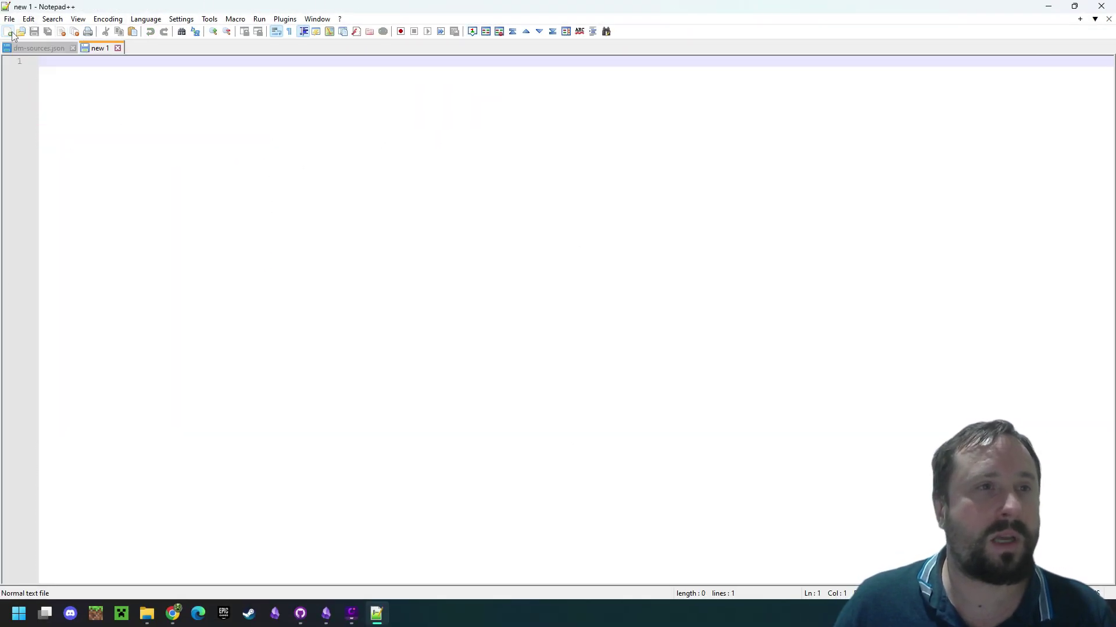
key(ctrl+v)
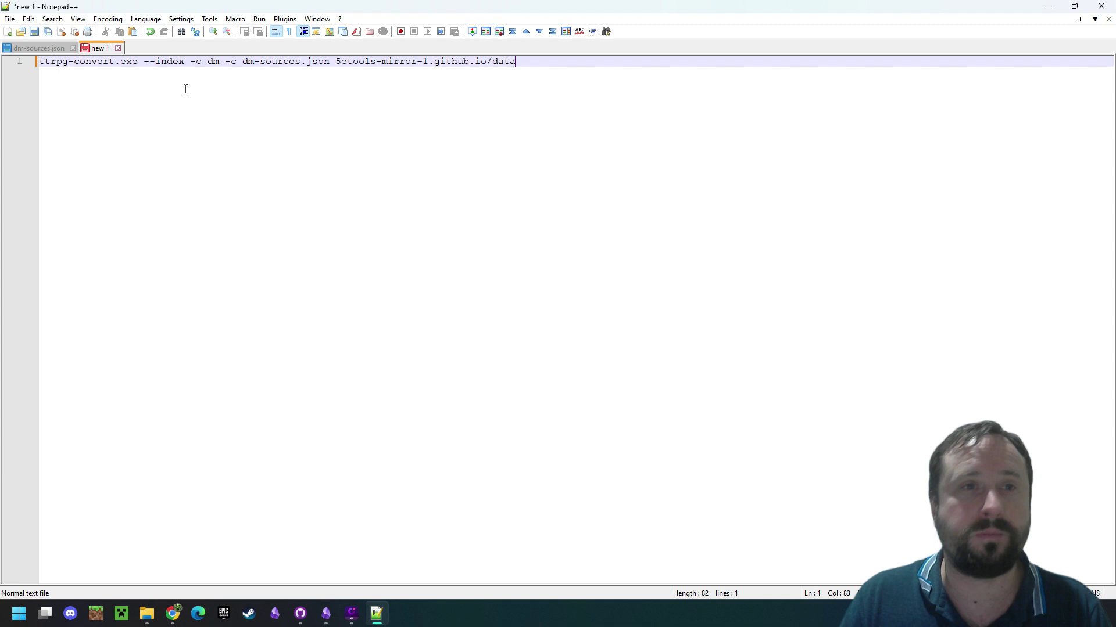
key(alt+Tab)
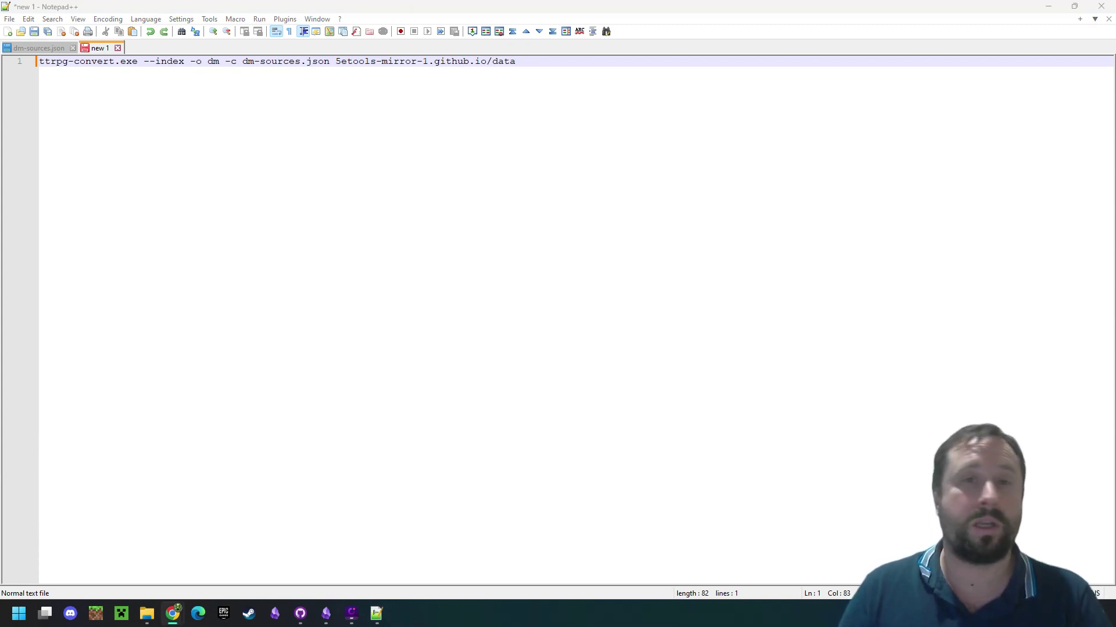
key(alt+Tab)
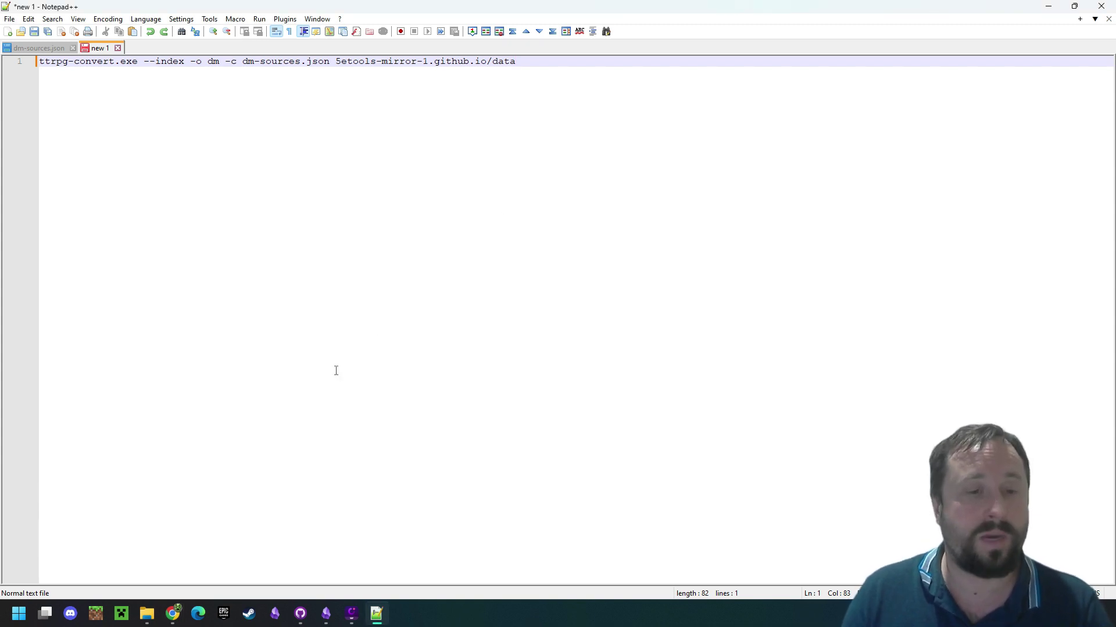
- Google 'Obsidian TRPG CLi' and open the ebullient/ttrpg-convert-cli GitHub result
mouse_move(172, 613)
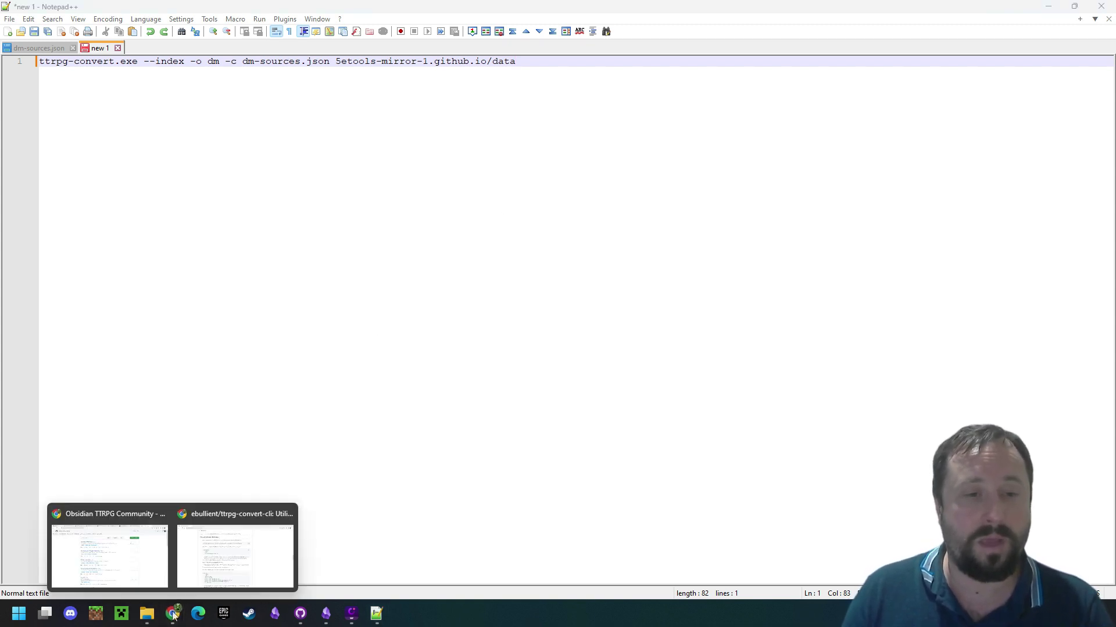
click(254, 551)
click(158, 11)
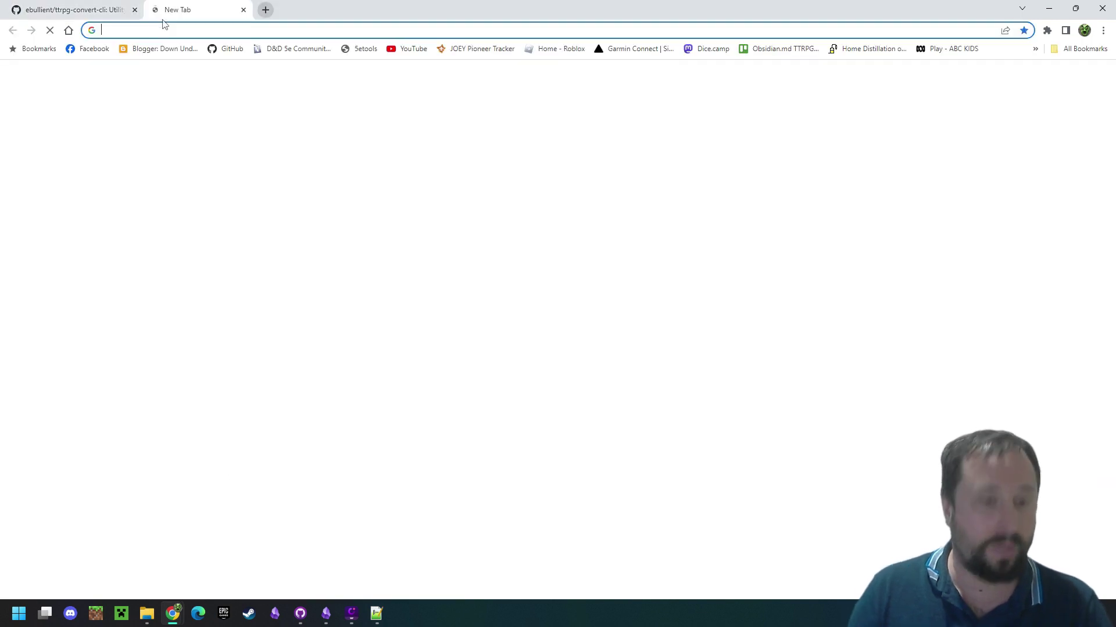
text(Obs)
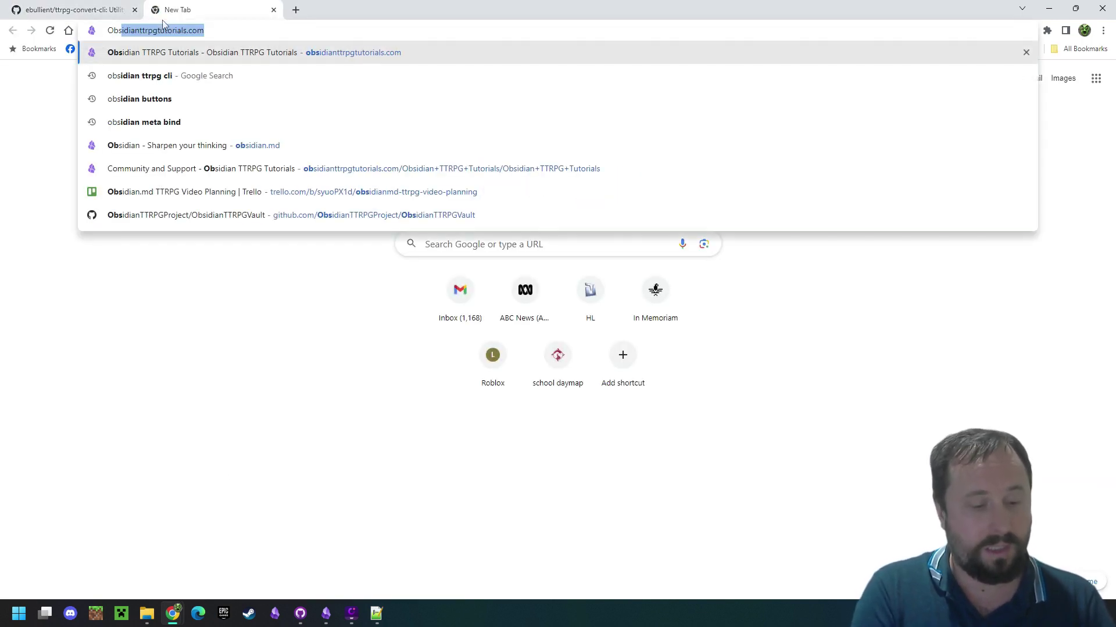
text(idian TRPG CLi)
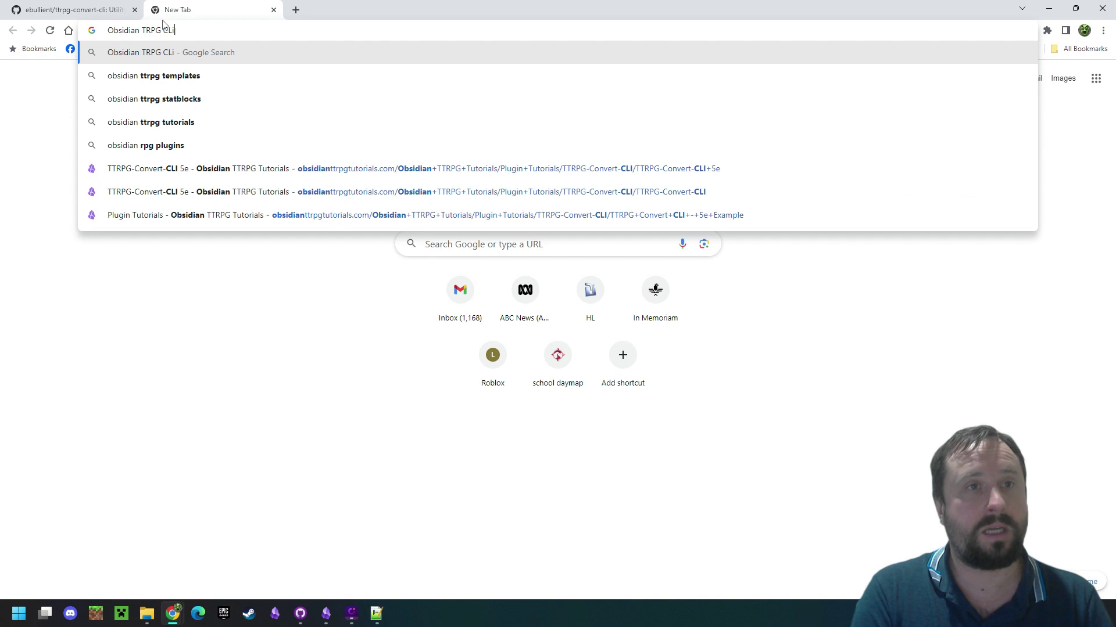
key(Return)
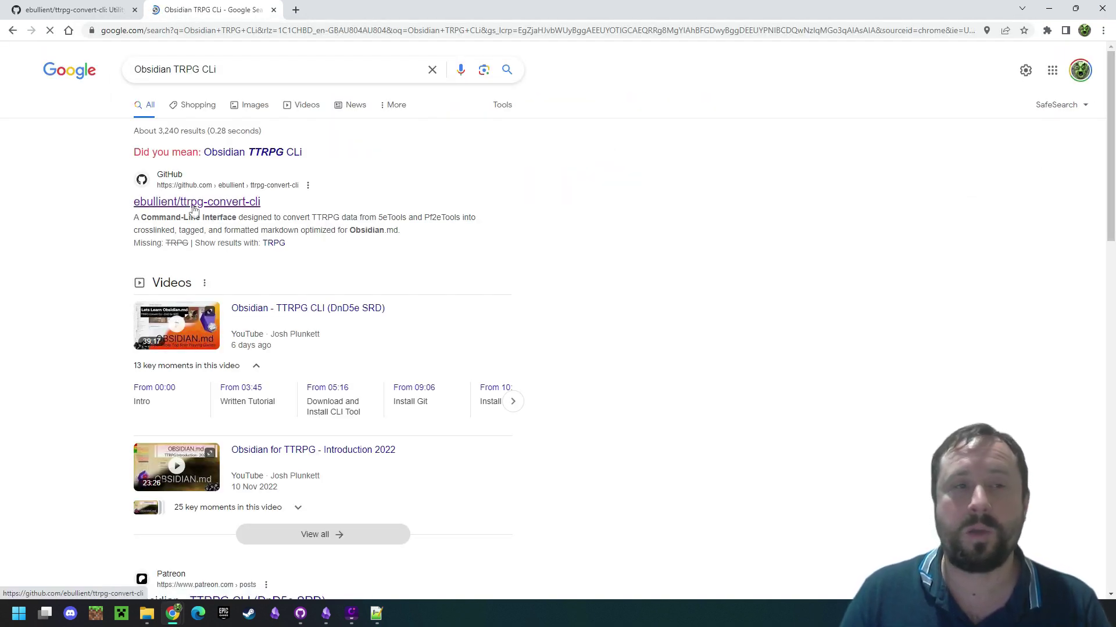
click(193, 208)
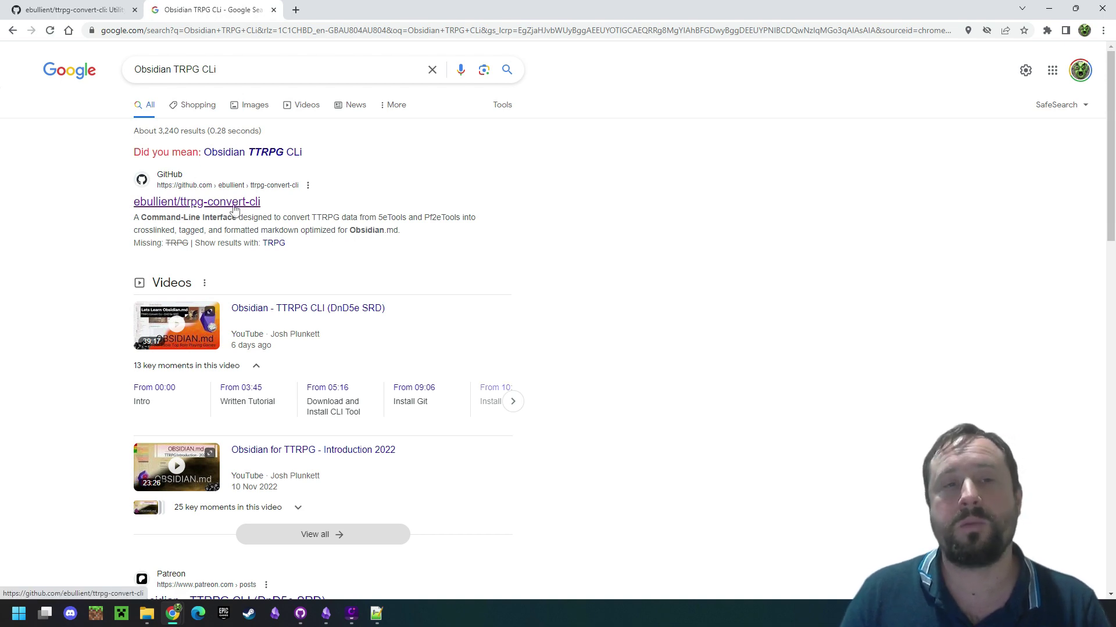
- Scroll through the ttrpg-convert-cli README to find the 5eTools example commands
click(87, 15)
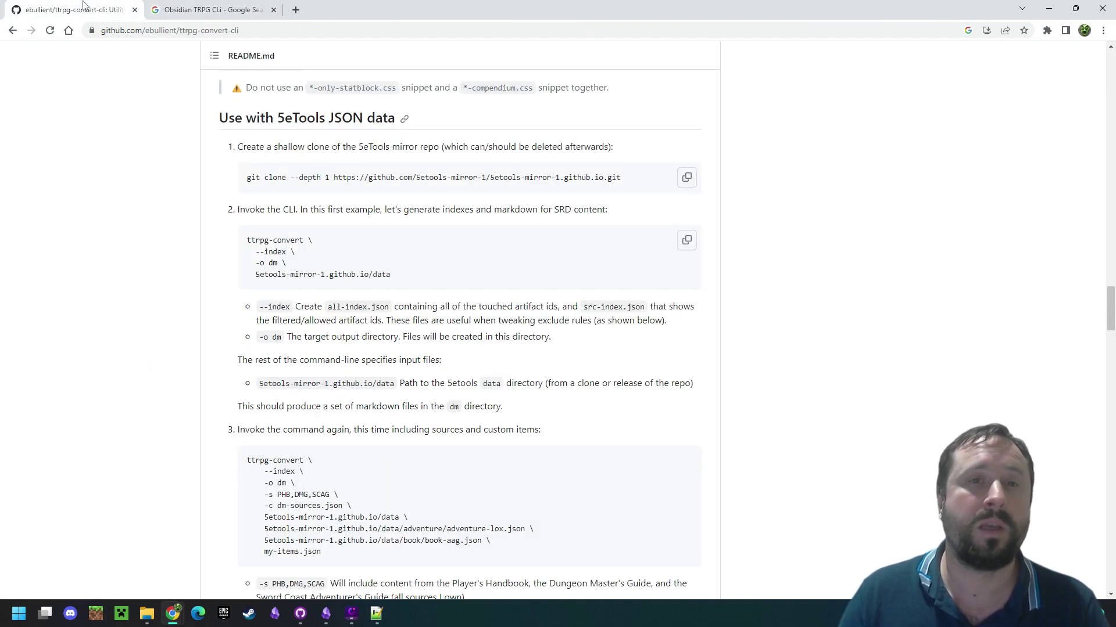
scroll(145, 192, up, 15)
scroll(150, 203, up, 8)
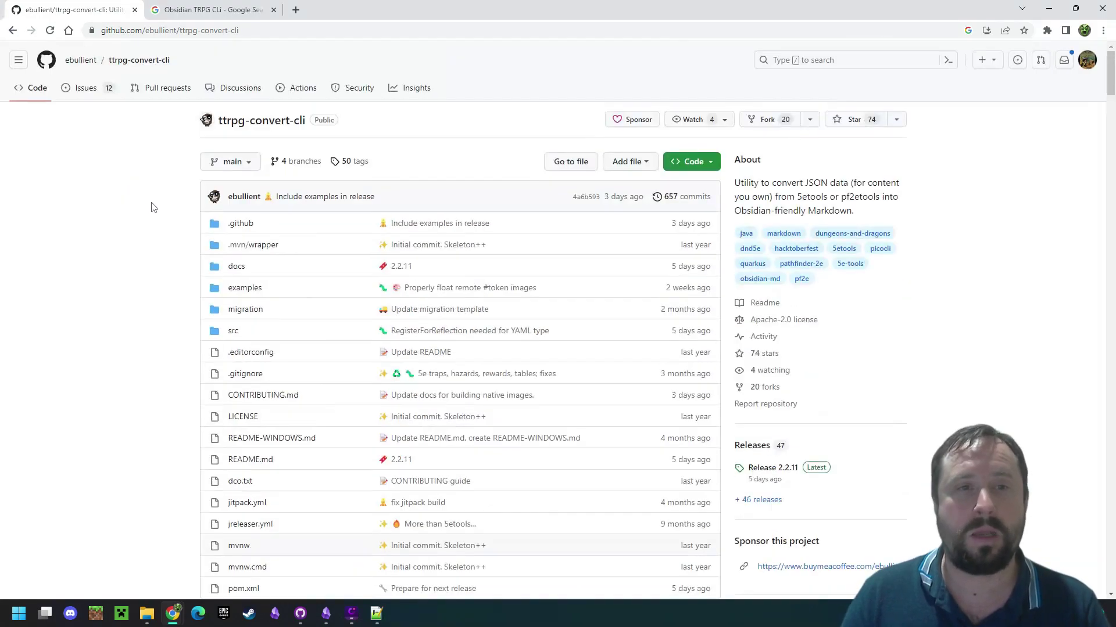
scroll(138, 187, down, 7)
scroll(141, 186, down, 4)
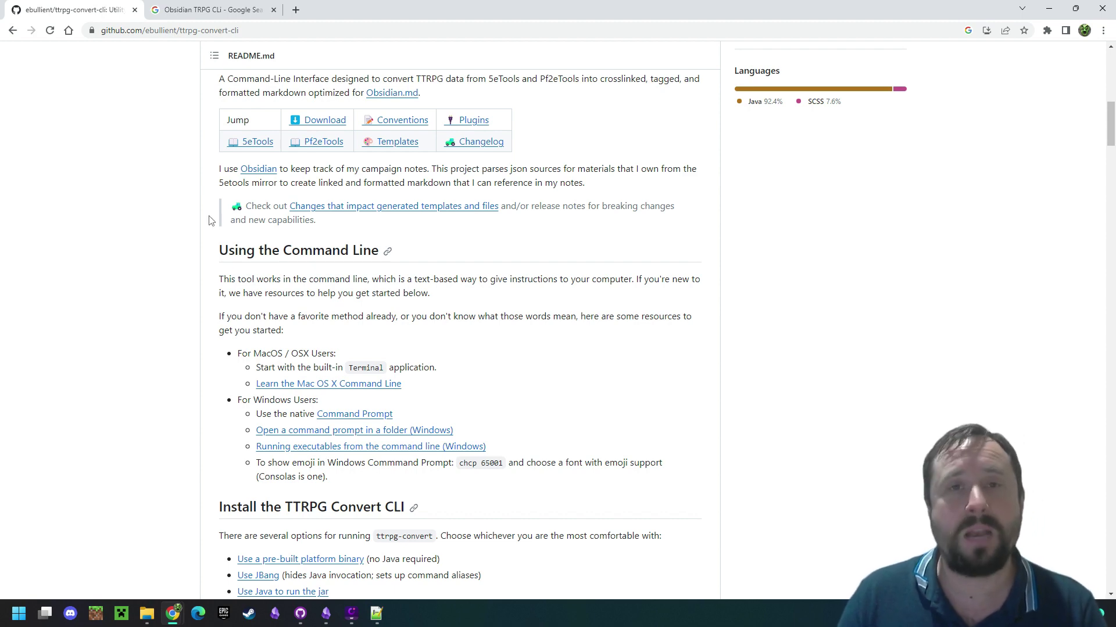
scroll(175, 226, down, 4)
scroll(130, 232, down, 4)
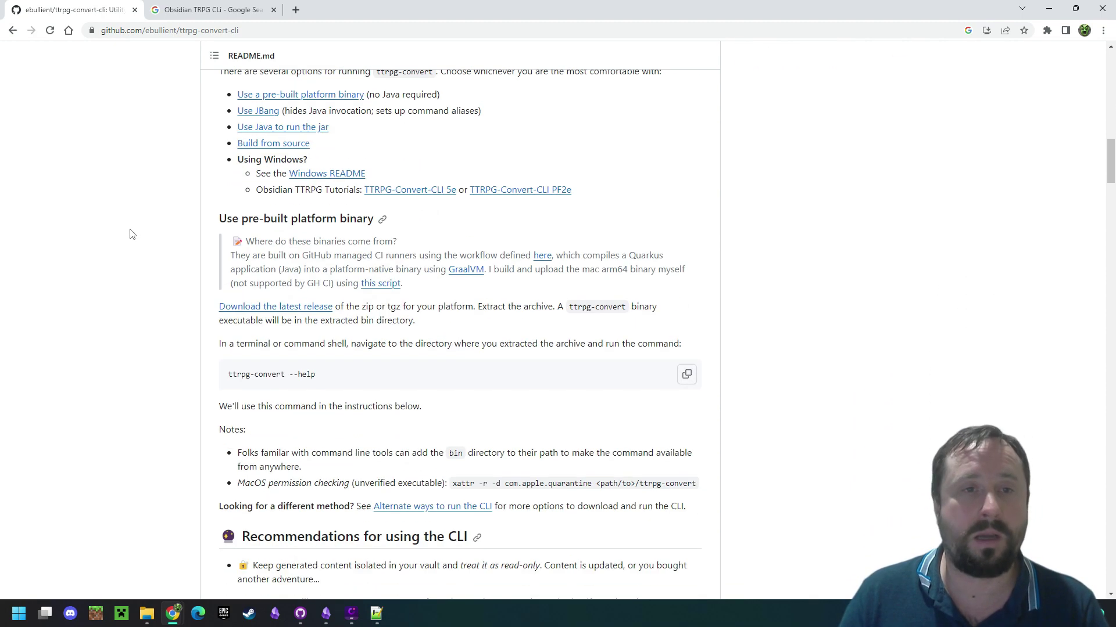
scroll(139, 250, down, 2)
scroll(134, 268, up, 4)
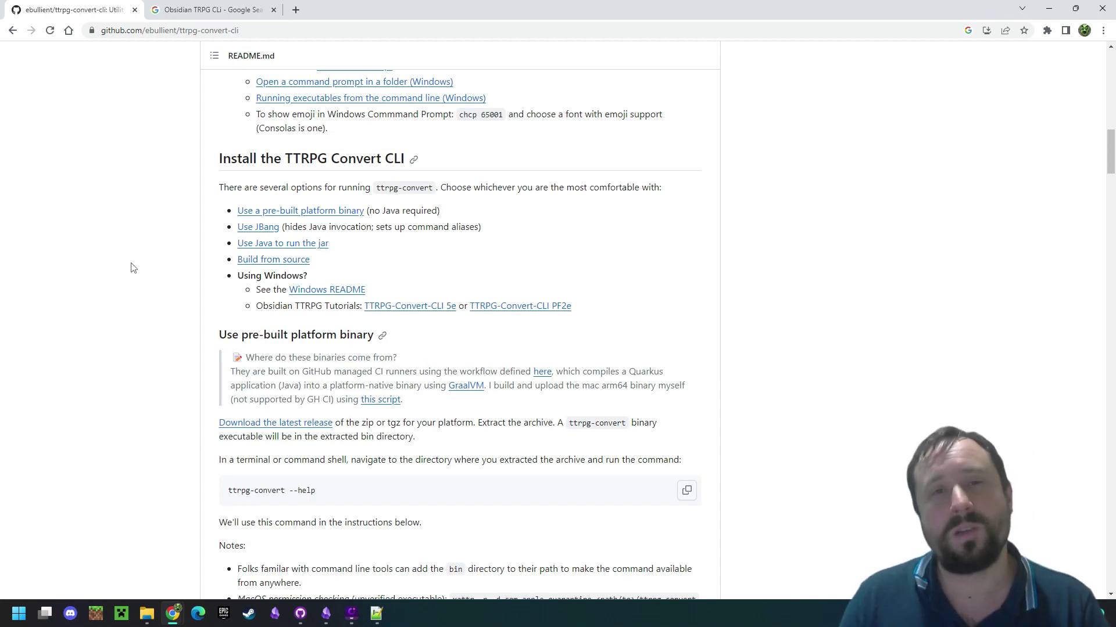
scroll(140, 266, down, 11)
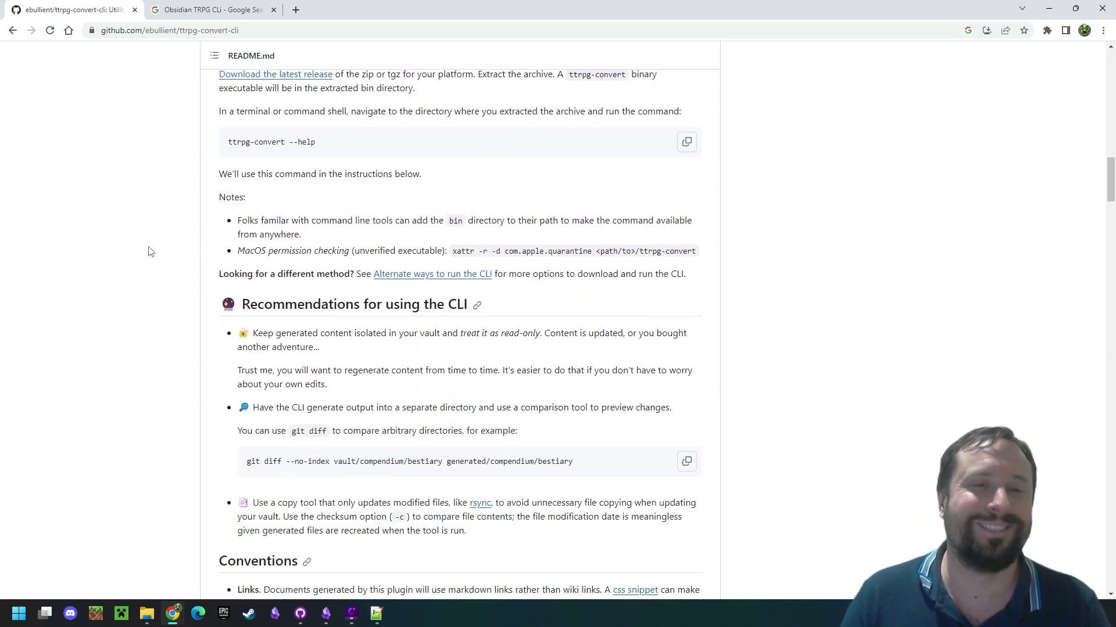
scroll(150, 264, down, 10)
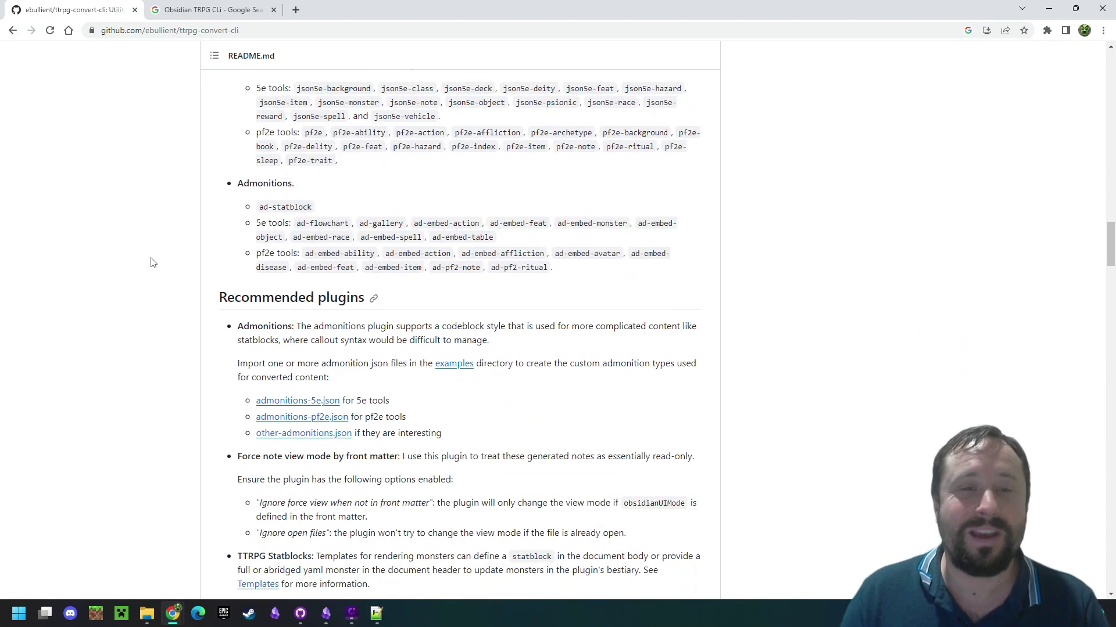
scroll(160, 250, down, 12)
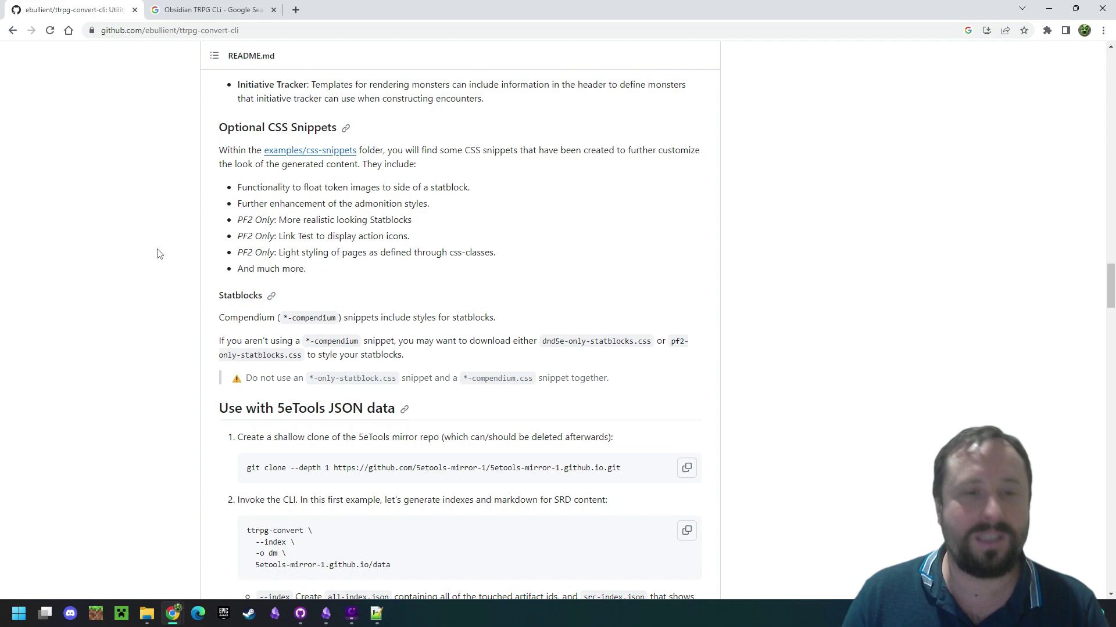
scroll(162, 253, down, 7)
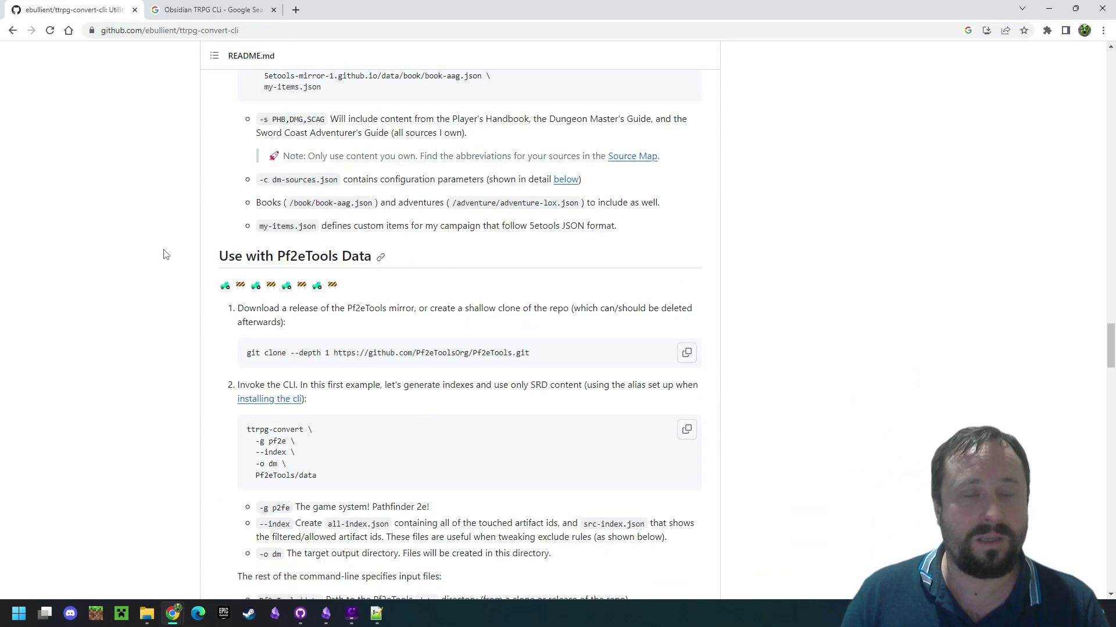
scroll(164, 254, up, 6)
scroll(164, 254, up, 2)
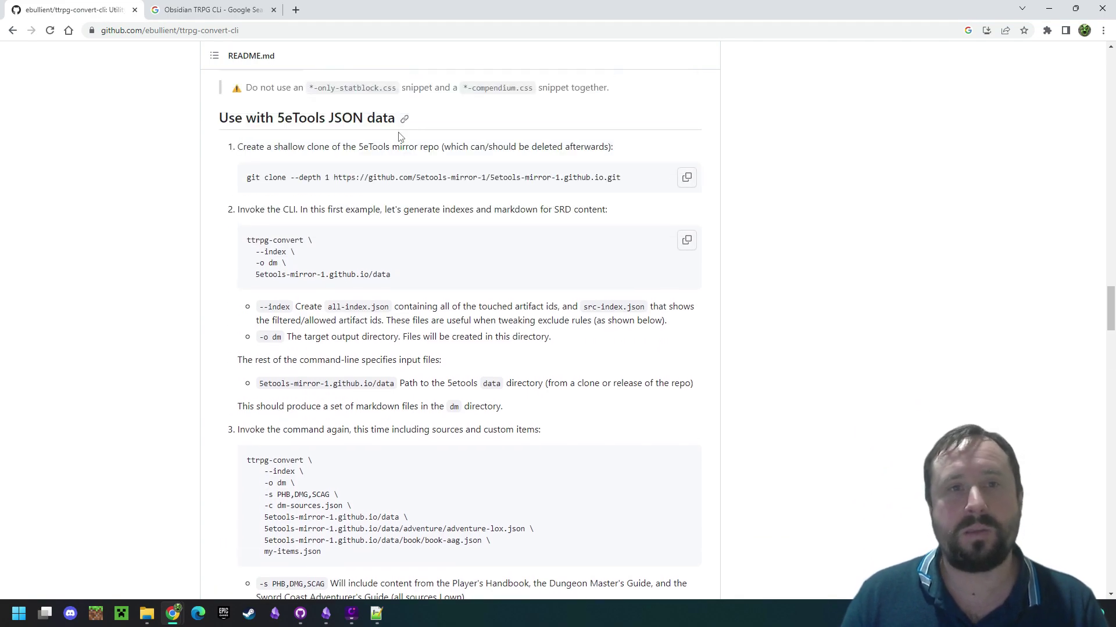
- Copy the README's multi-line ttrpg-convert example that adds sources and custom items
drag(352, 117, 219, 118)
click(131, 229)
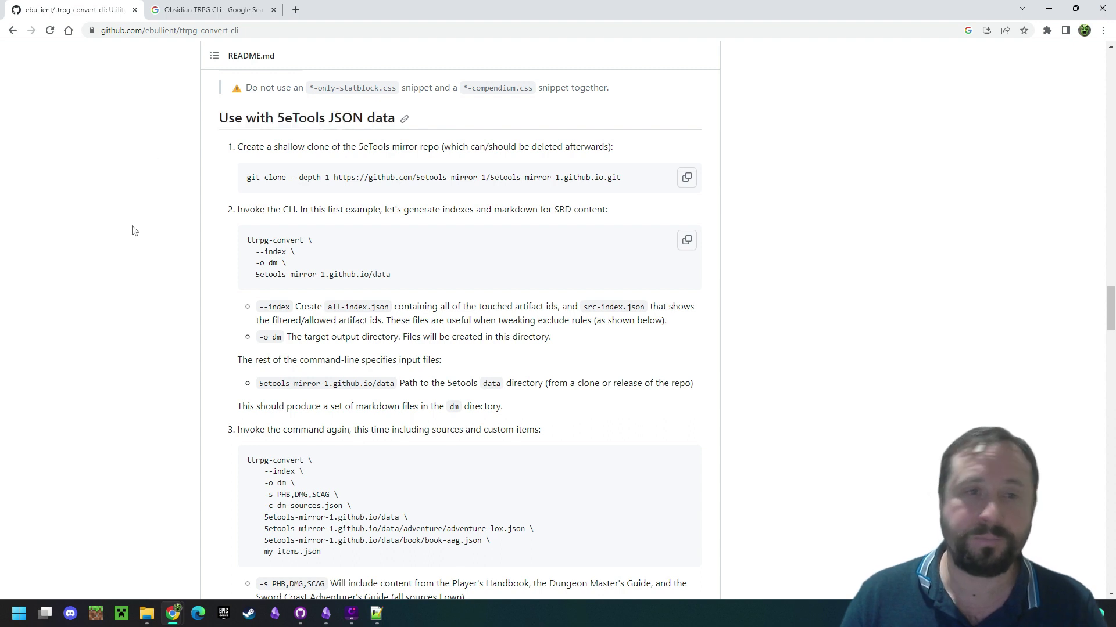
scroll(260, 365, down, 3)
drag(336, 381, 233, 289)
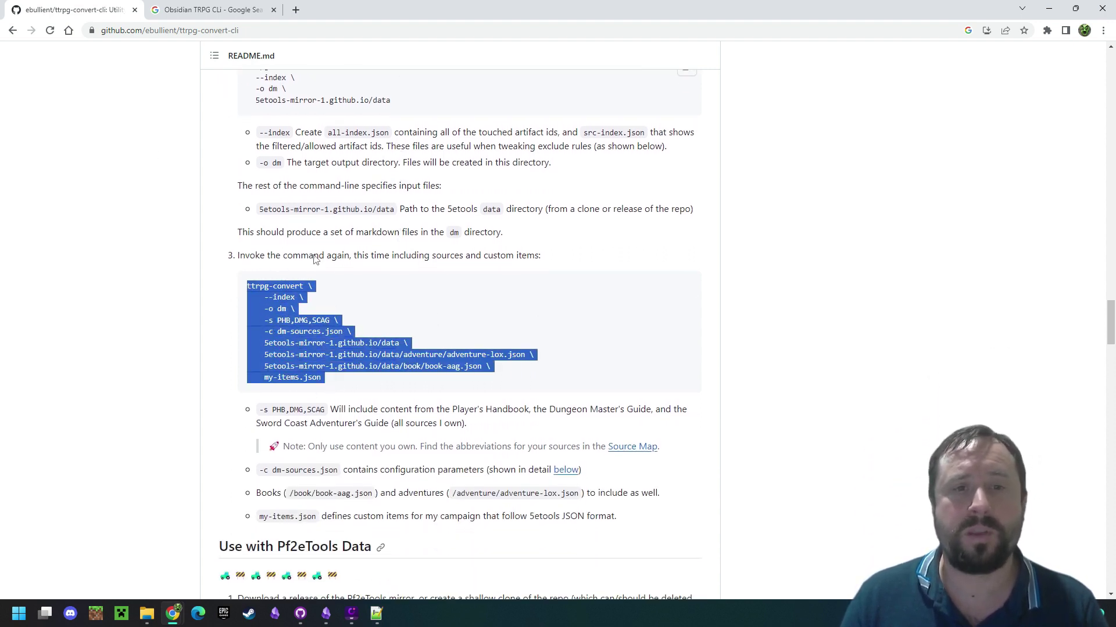
click(395, 293)
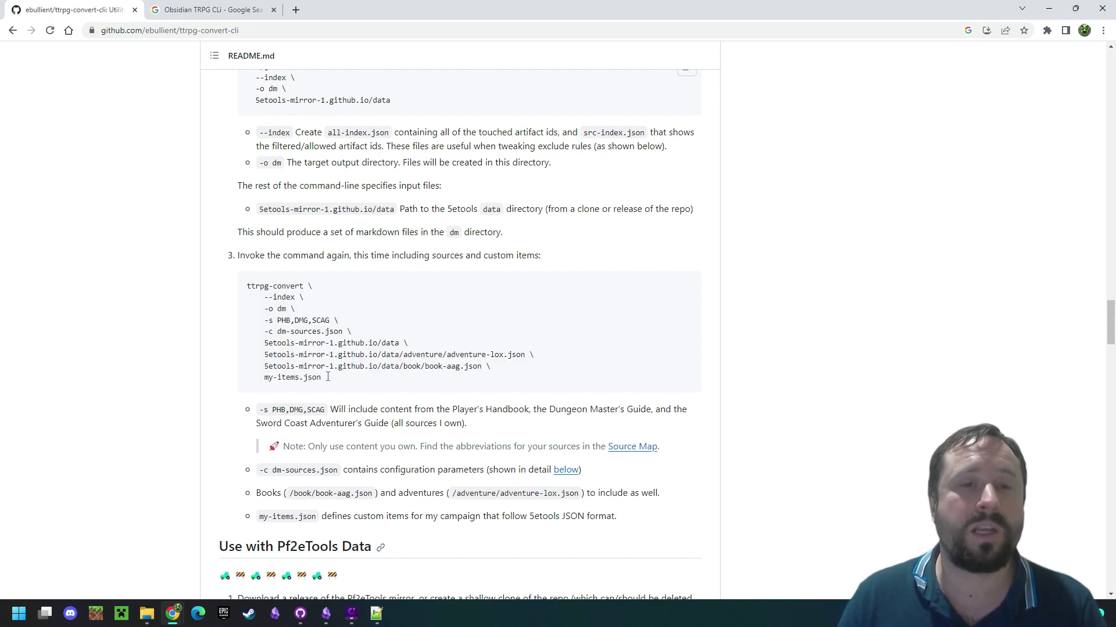
drag(327, 377, 238, 287)
key(ctrl+c)
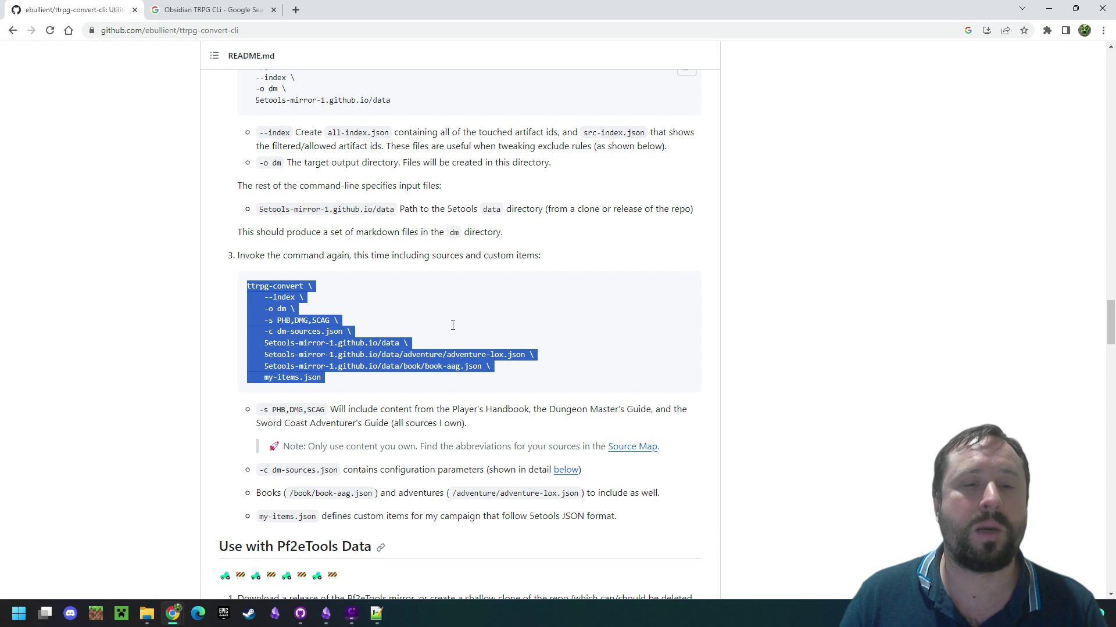
click(453, 325)
- Paste the README example a few lines below the base command in Notepad++
click(377, 614)
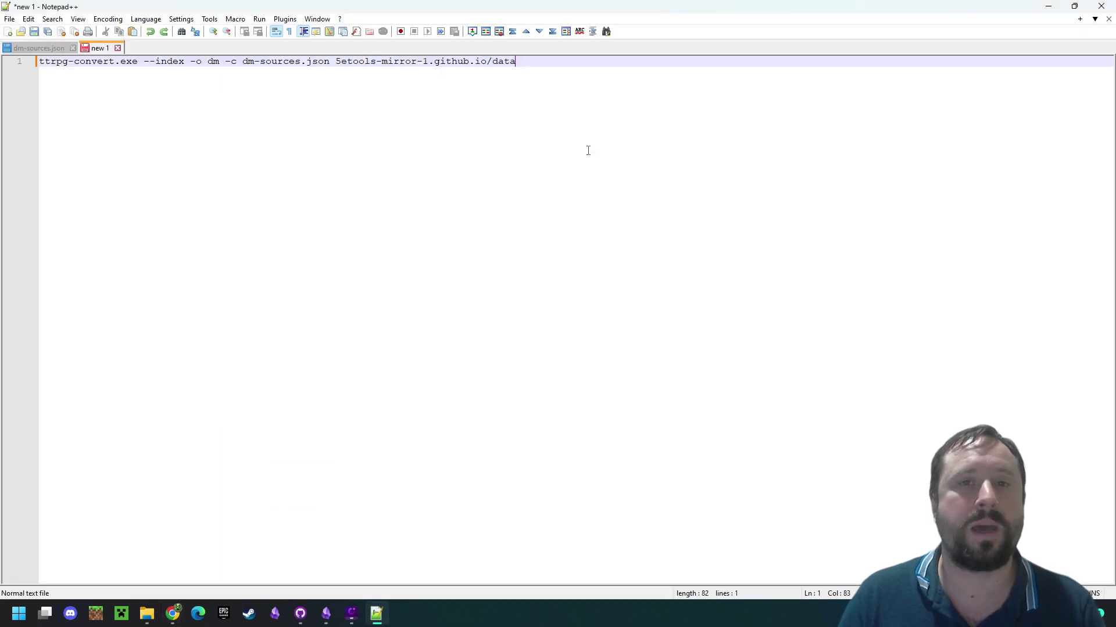
key(Return)
key(Return)
key(Return)
key(Return)
key(Return)
key(ctrl+v)
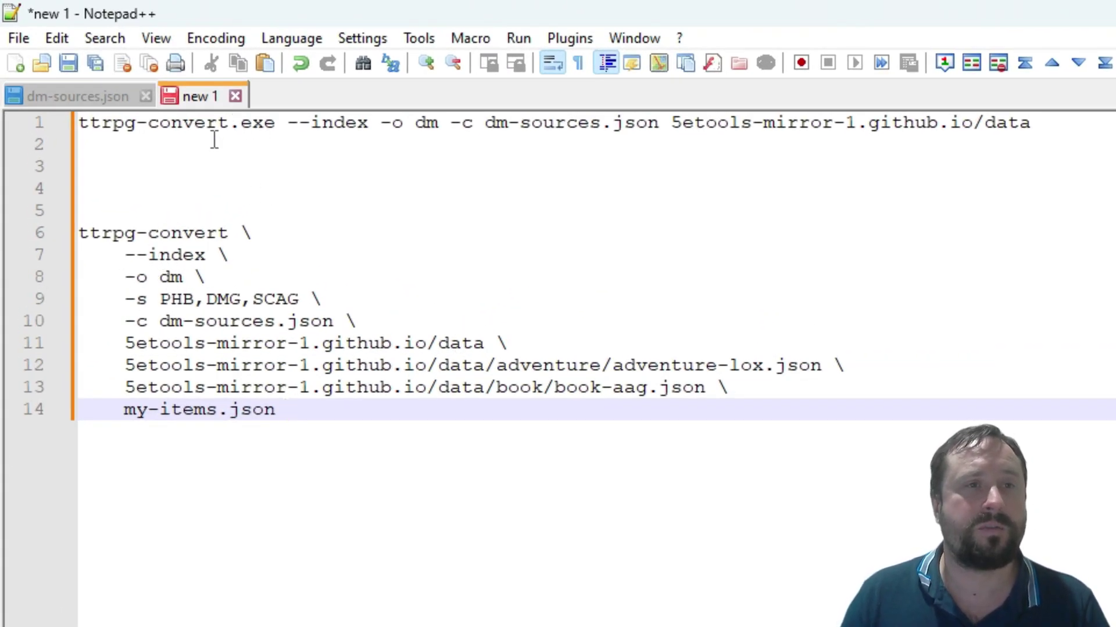
- Compare the example's output and sources options with -c dm-sources.json on line 1
double_click(229, 232)
click(301, 190)
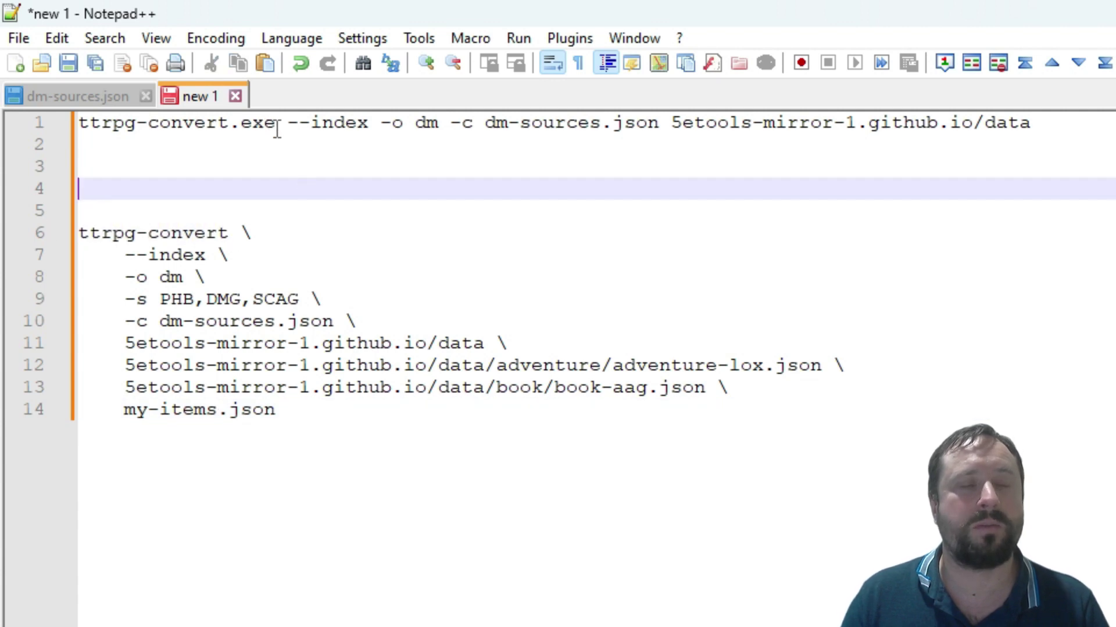
drag(277, 129, 68, 127)
click(408, 254)
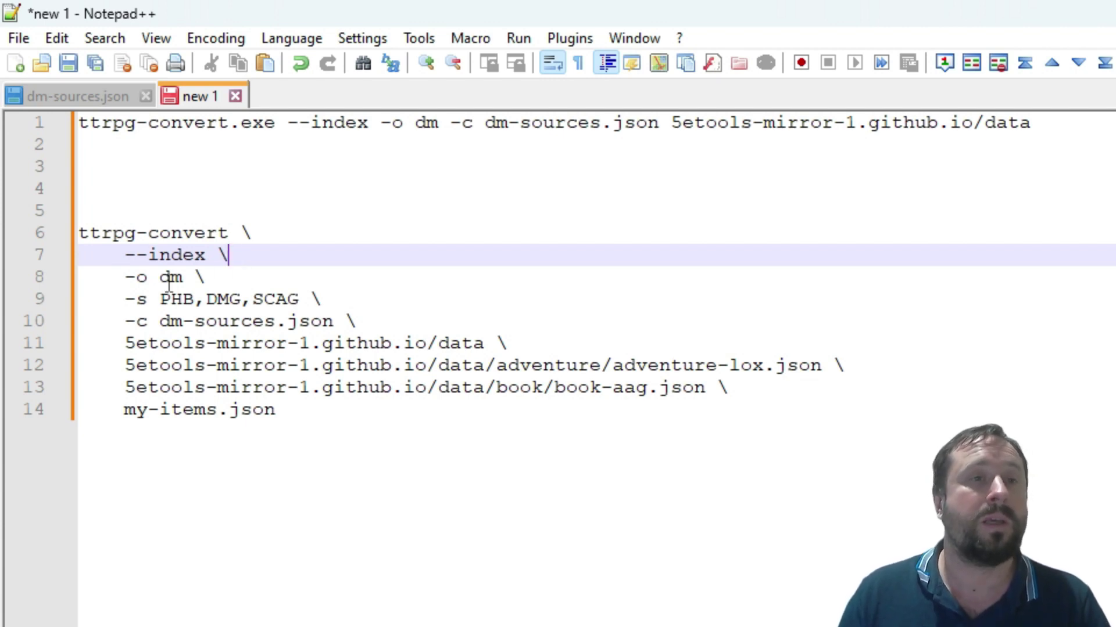
drag(298, 299, 124, 300)
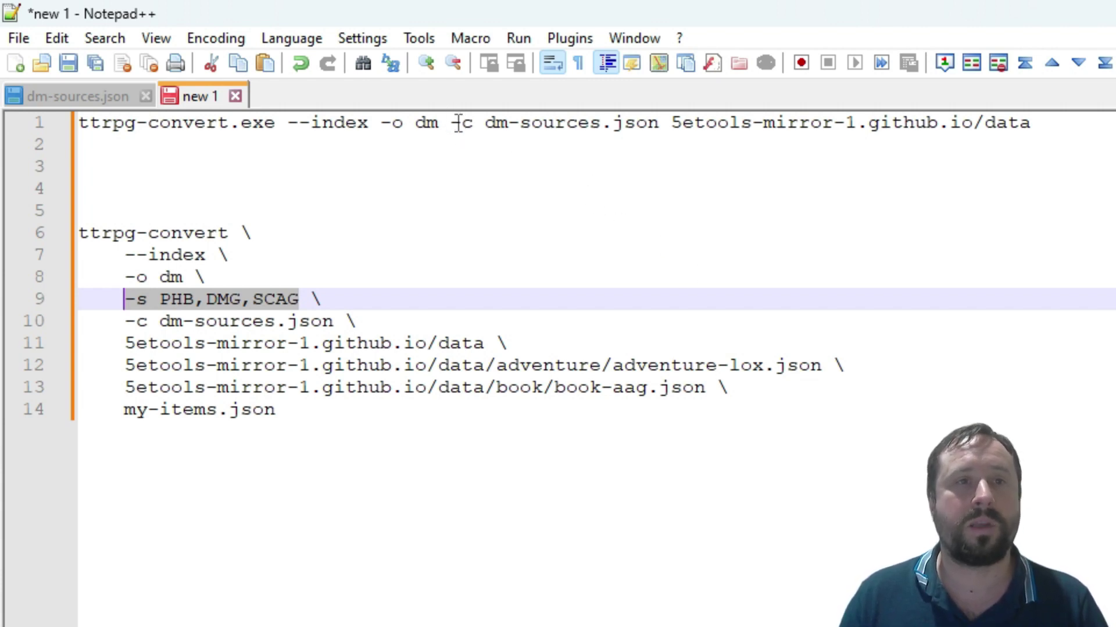
drag(448, 122, 663, 125)
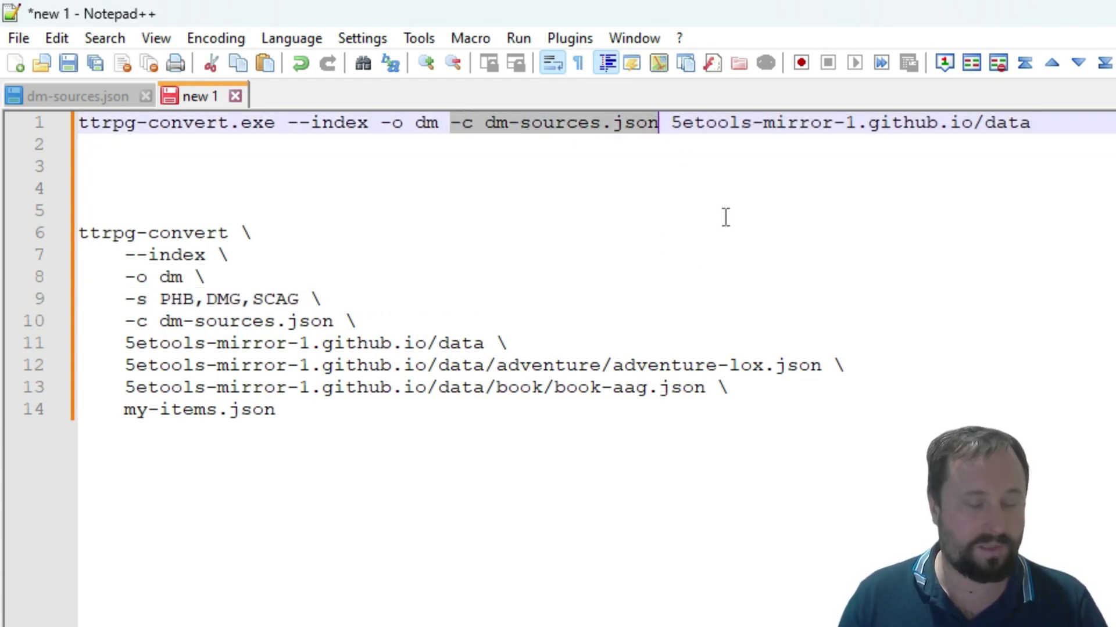
- Move the -c dm-sources.json option from line 1 onto its own line 3
key(ctrl+x)
click(118, 167)
key(ctrl+v)
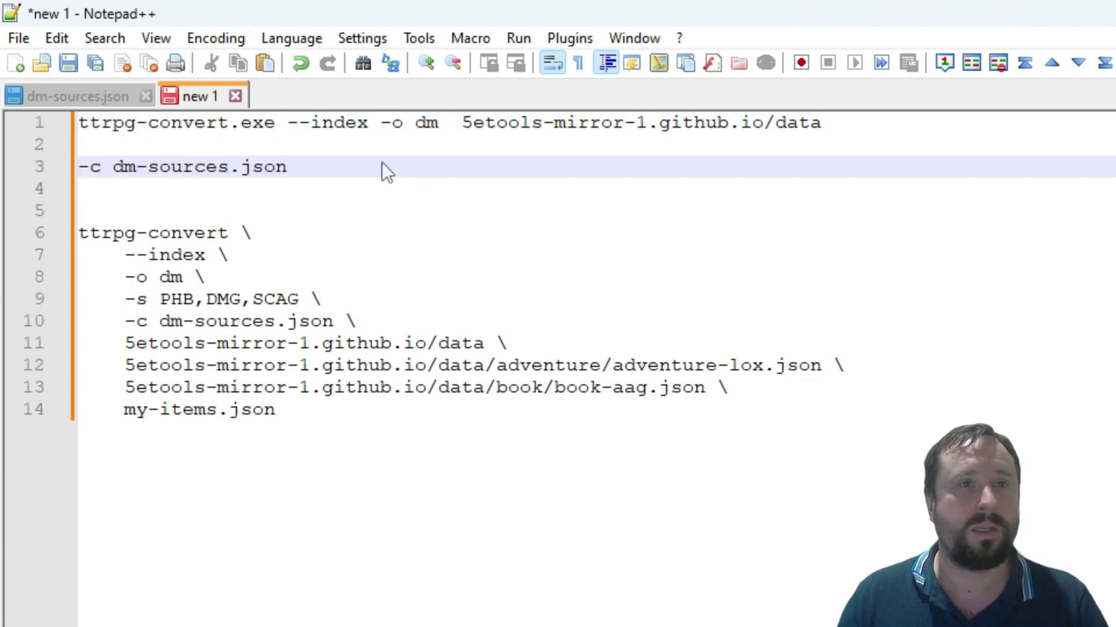
drag(334, 165, 78, 167)
click(570, 183)
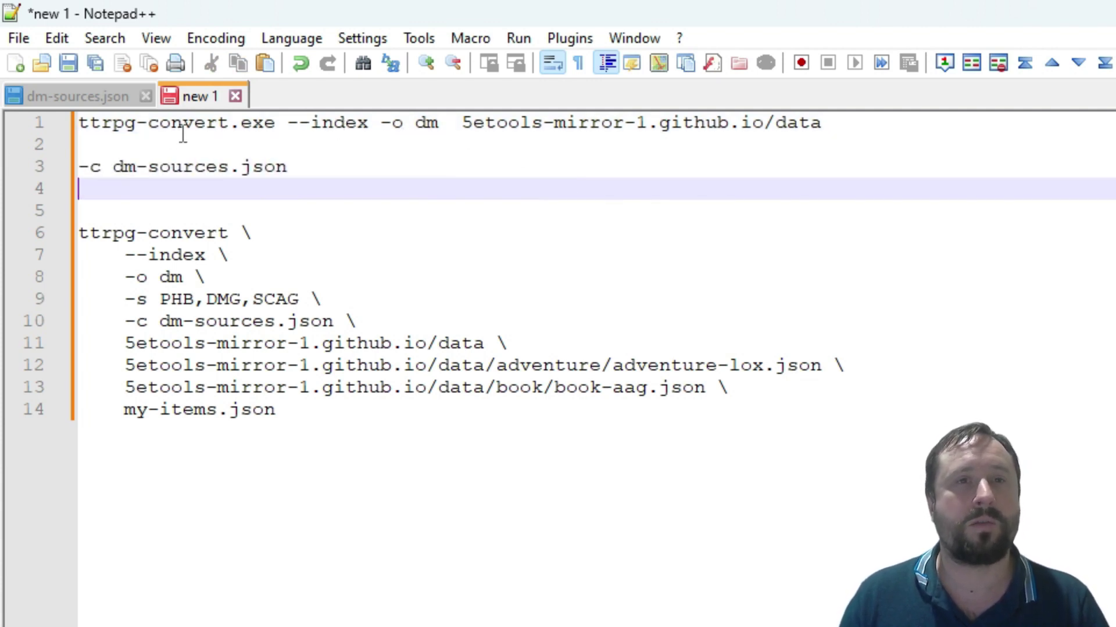
- Insert -s PHB,DMG,MM before the data path on line 1, adapted from -s PHB,DMG,SCAG
drag(864, 124, 3, 70)
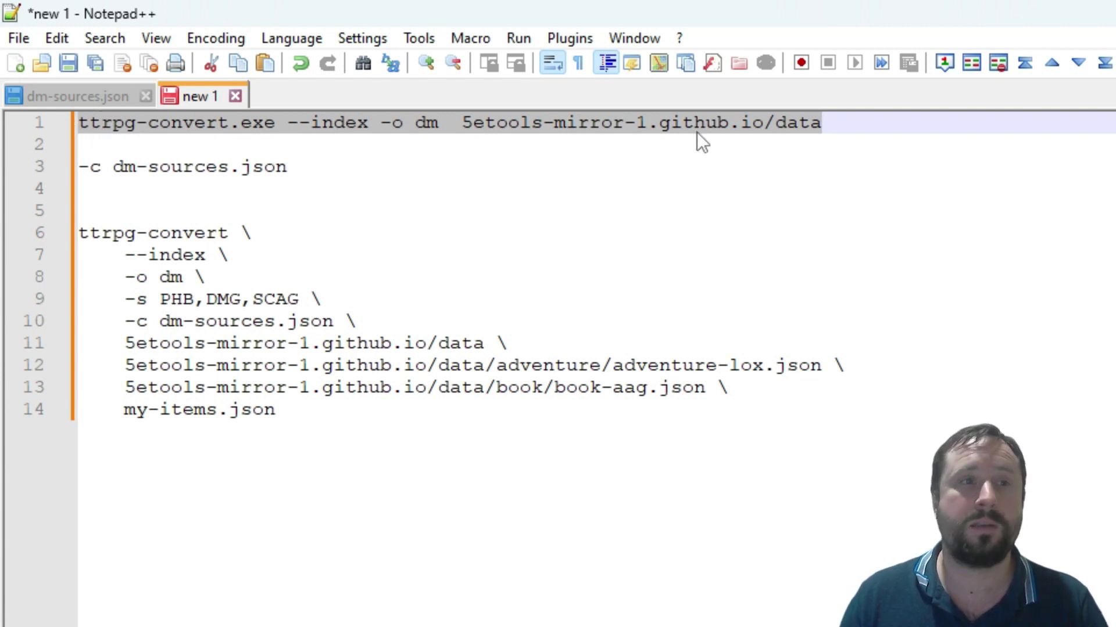
click(359, 284)
drag(300, 295, 124, 295)
click(461, 114)
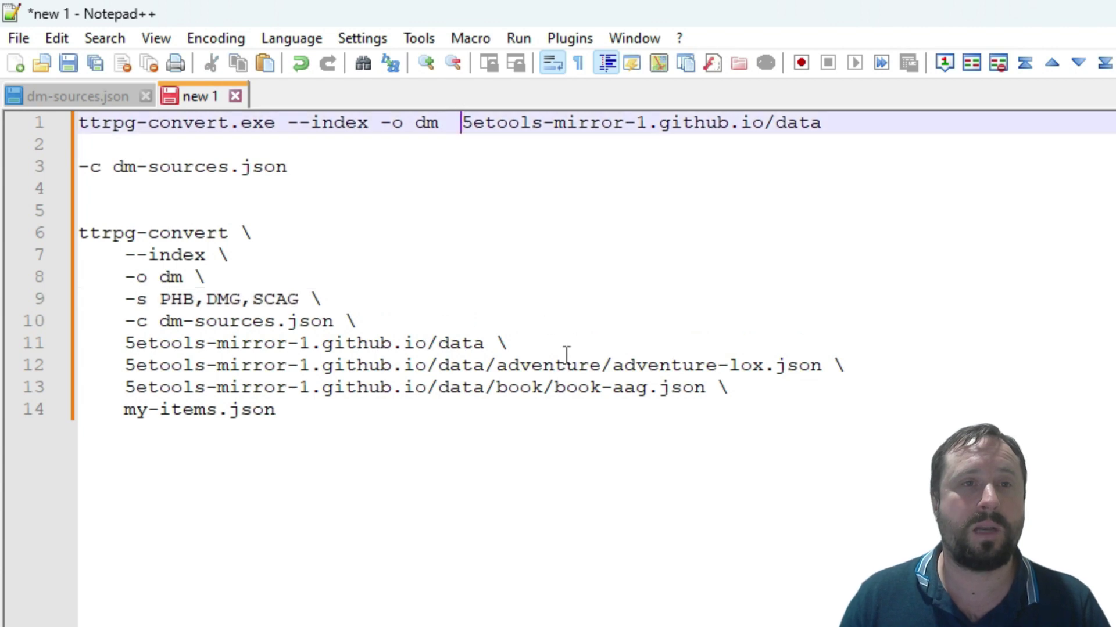
key(ctrl+v)
key(Left)
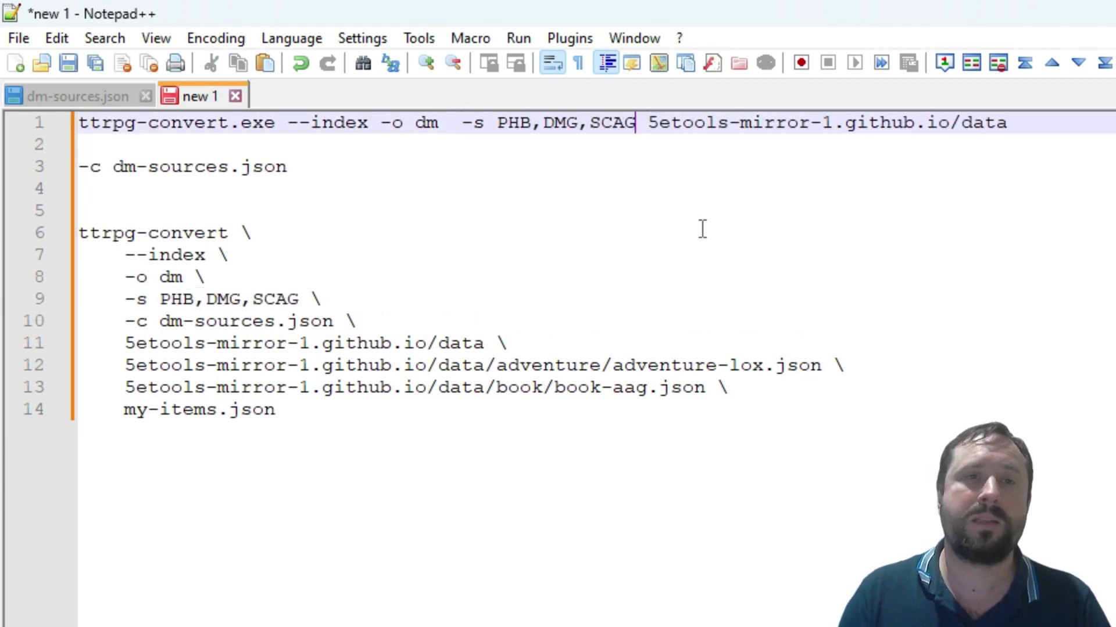
key(BackSpace)
key(BackSpace)
key(BackSpace)
key(BackSpace)
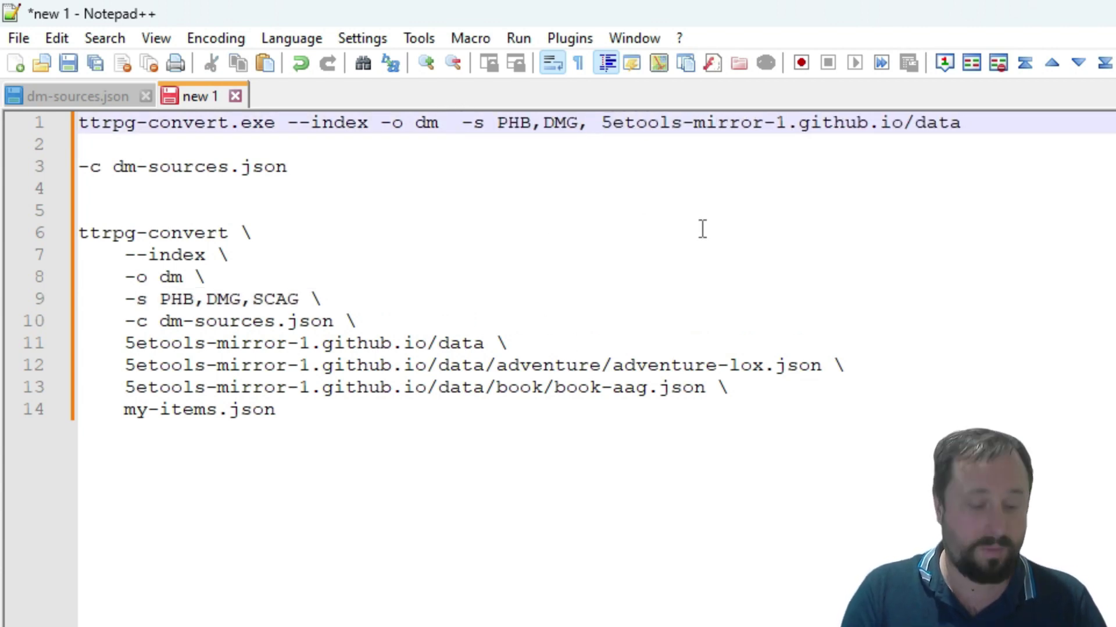
text(MM)
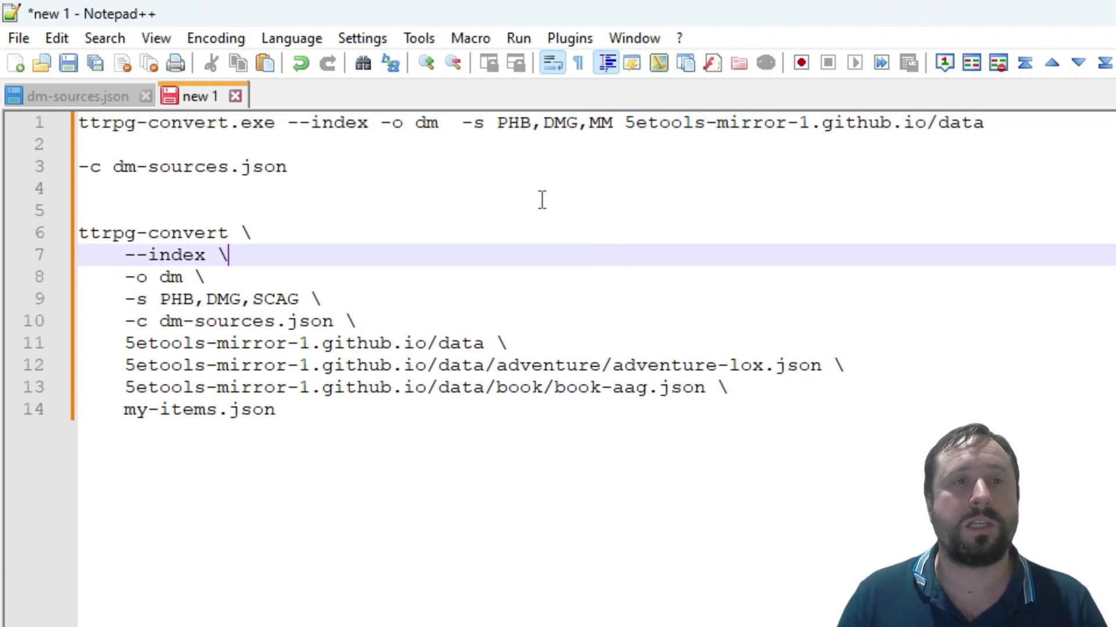
click(599, 257)
drag(463, 128, 482, 127)
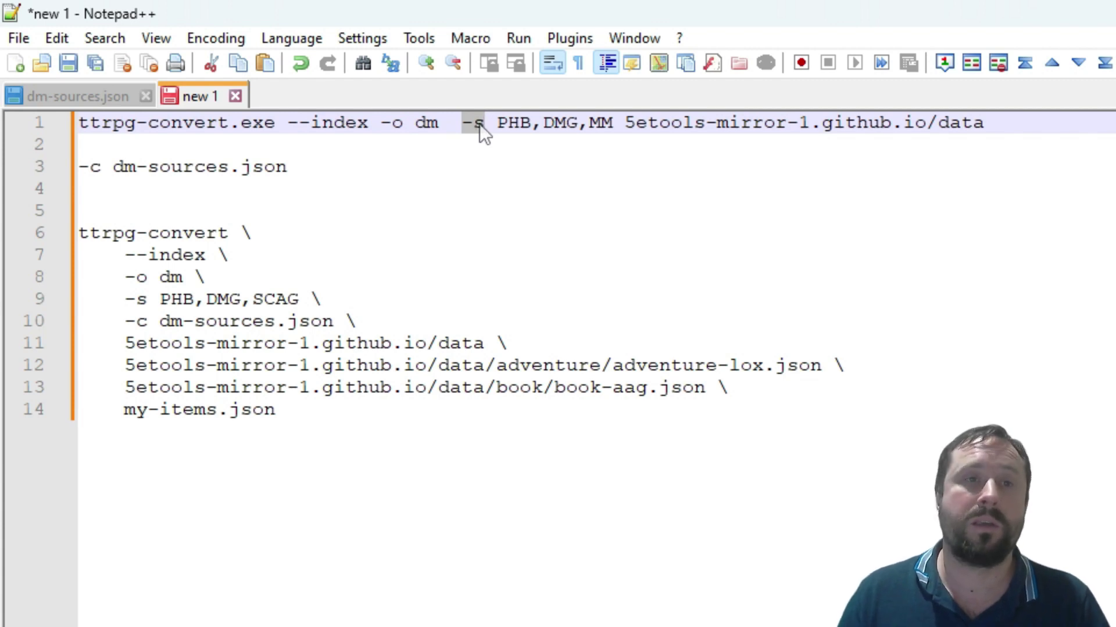
drag(497, 123, 613, 125)
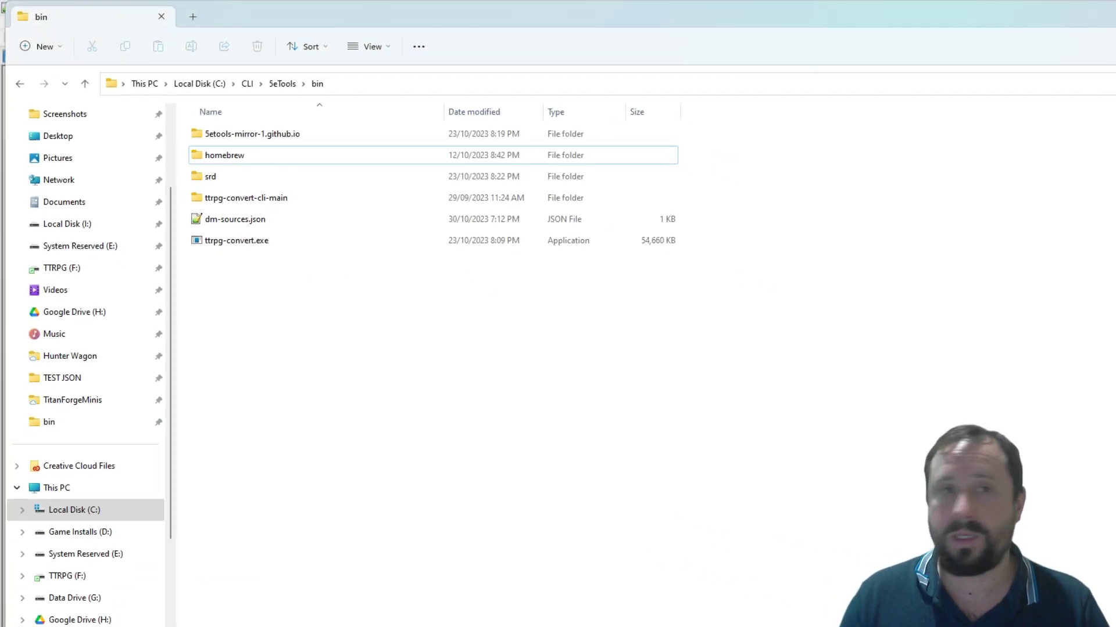
- Browse to C:\CLI\5eTools\bin\5etools-mirror-1.github.io\data in File Explorer
scroll(43, 385, down, 1)
scroll(43, 385, down, 1)
click(61, 356)
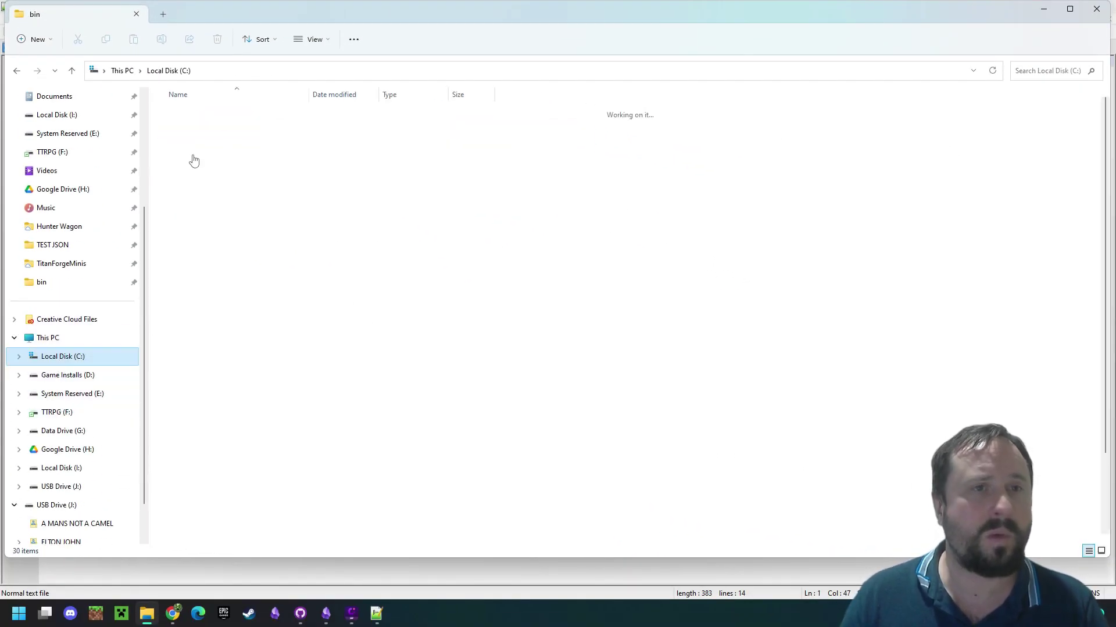
double_click(191, 155)
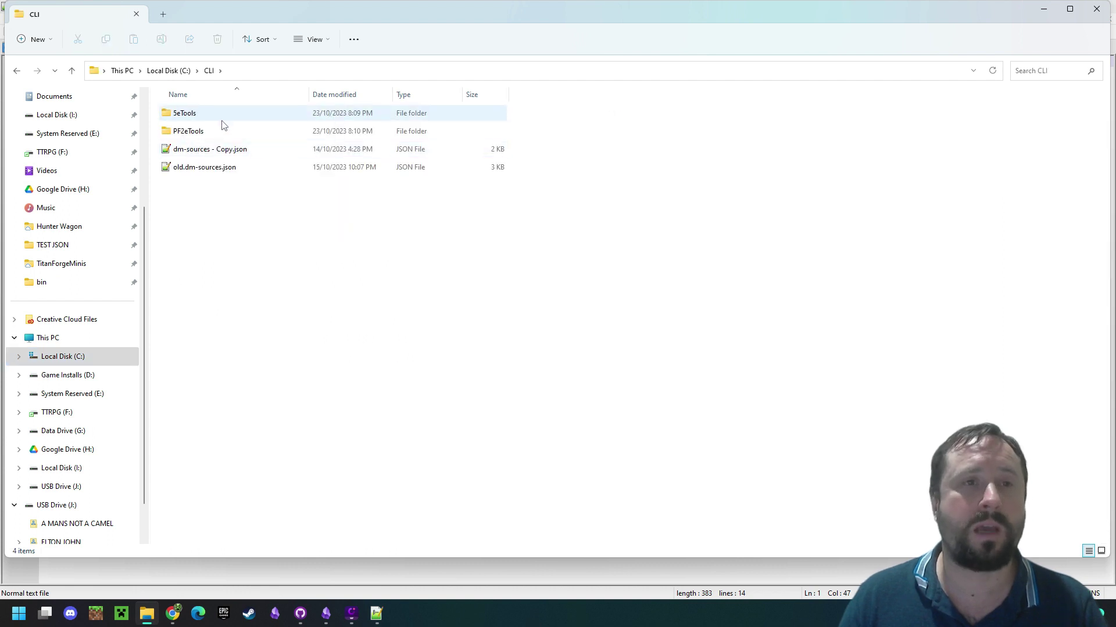
double_click(194, 114)
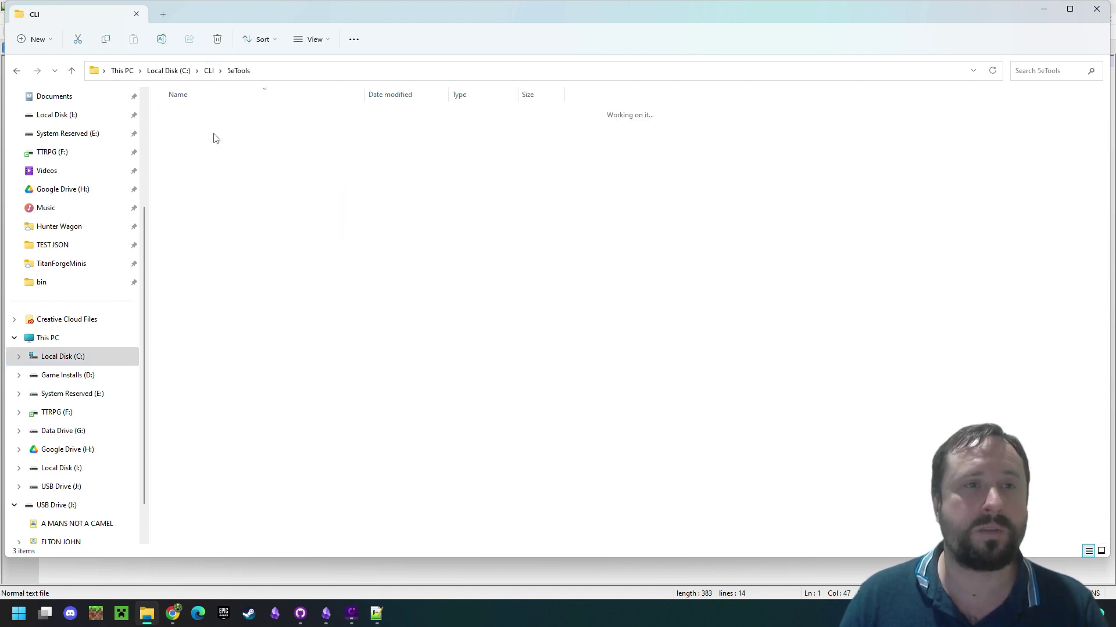
double_click(179, 150)
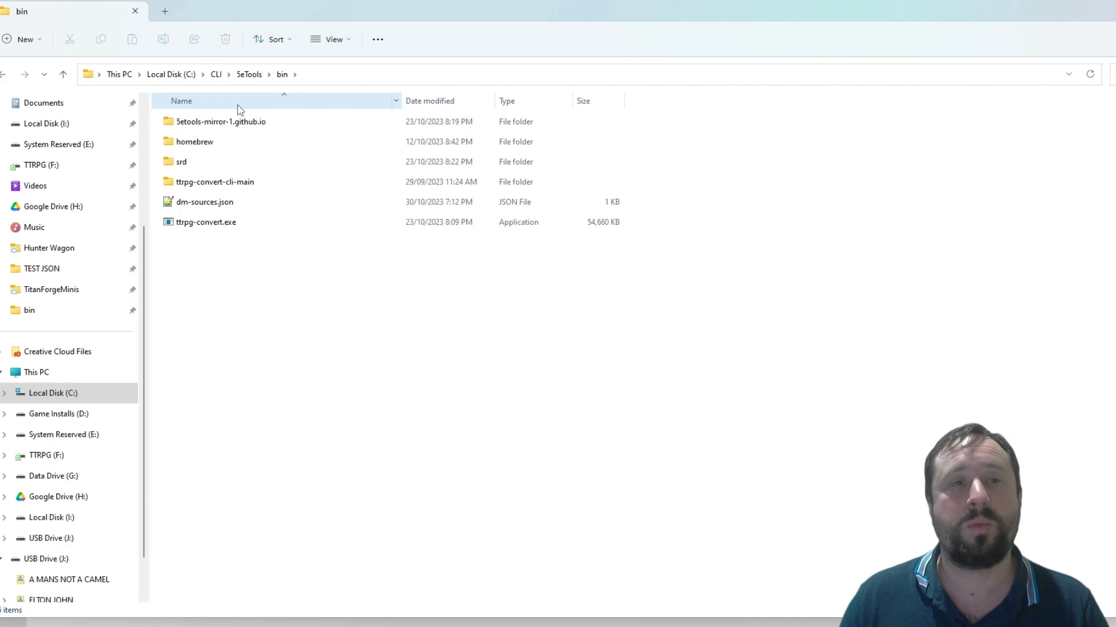
click(218, 113)
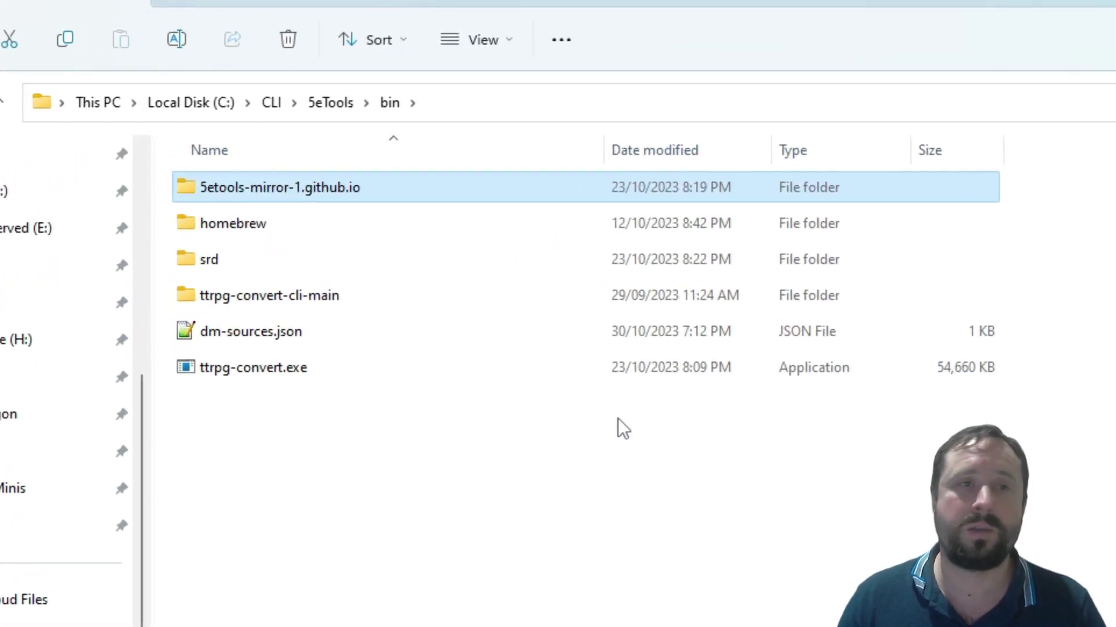
double_click(357, 188)
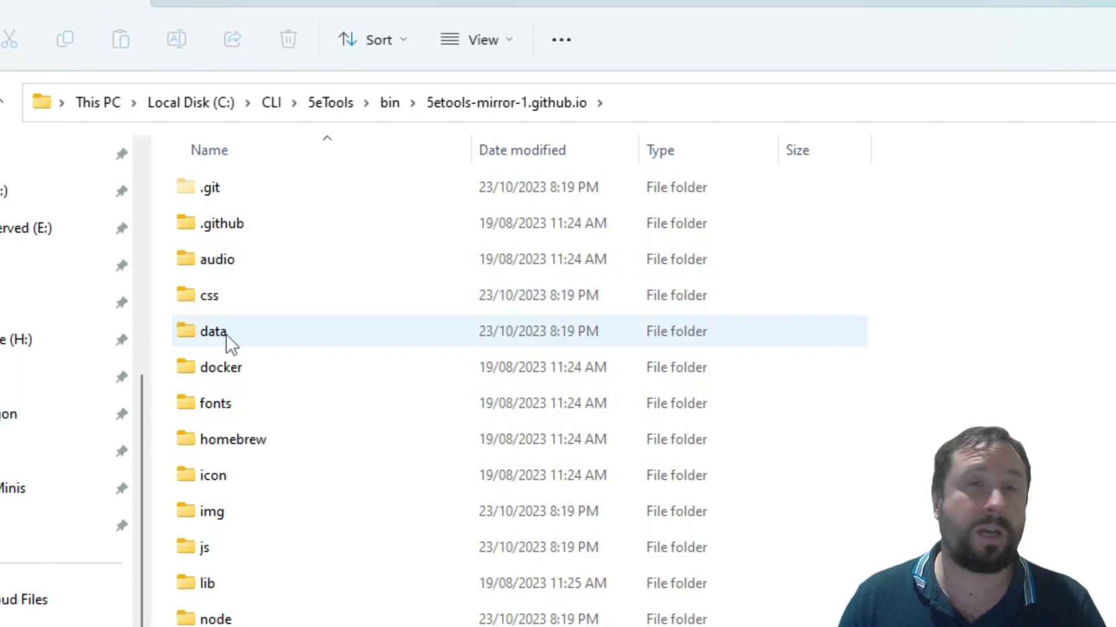
double_click(225, 334)
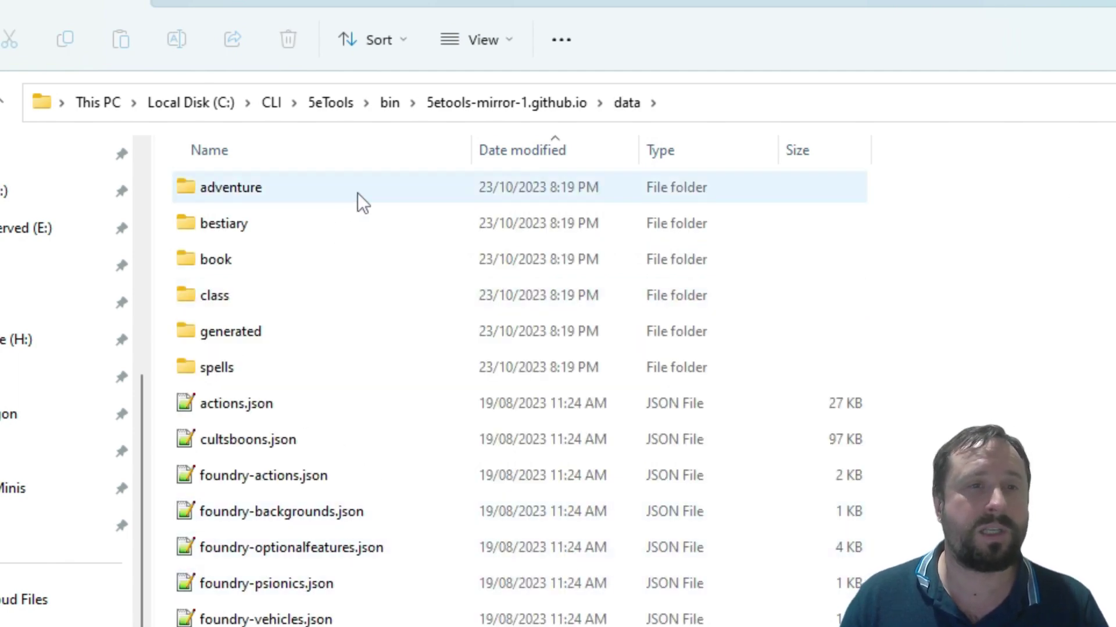
- Open the bestiary folder and select bestiary-mm.json
scroll(294, 429, down, 6)
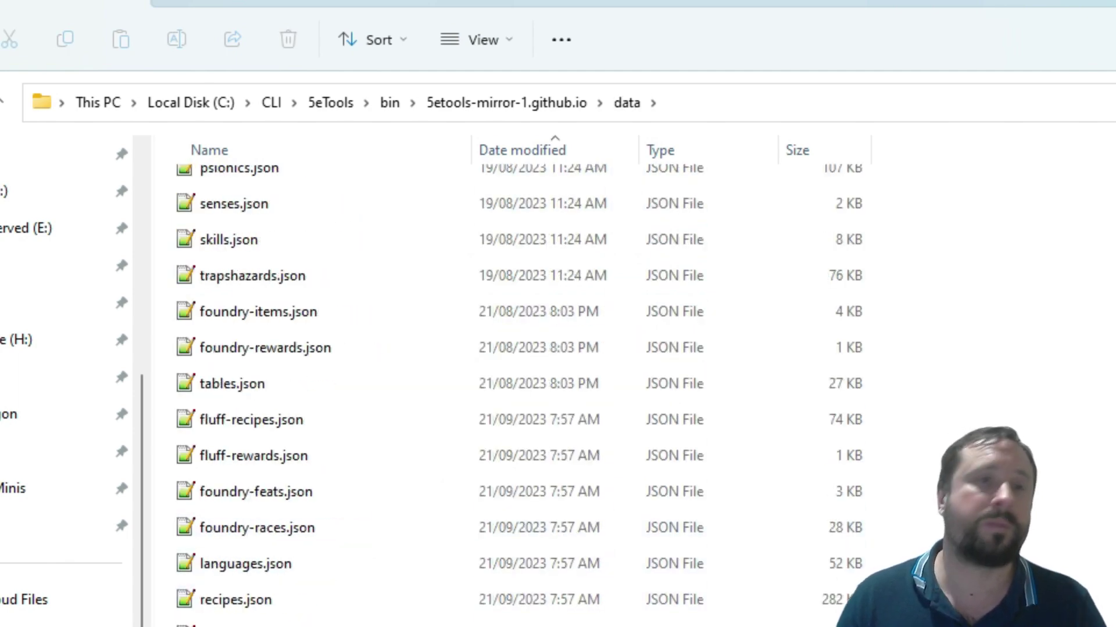
scroll(790, 599, up, 7)
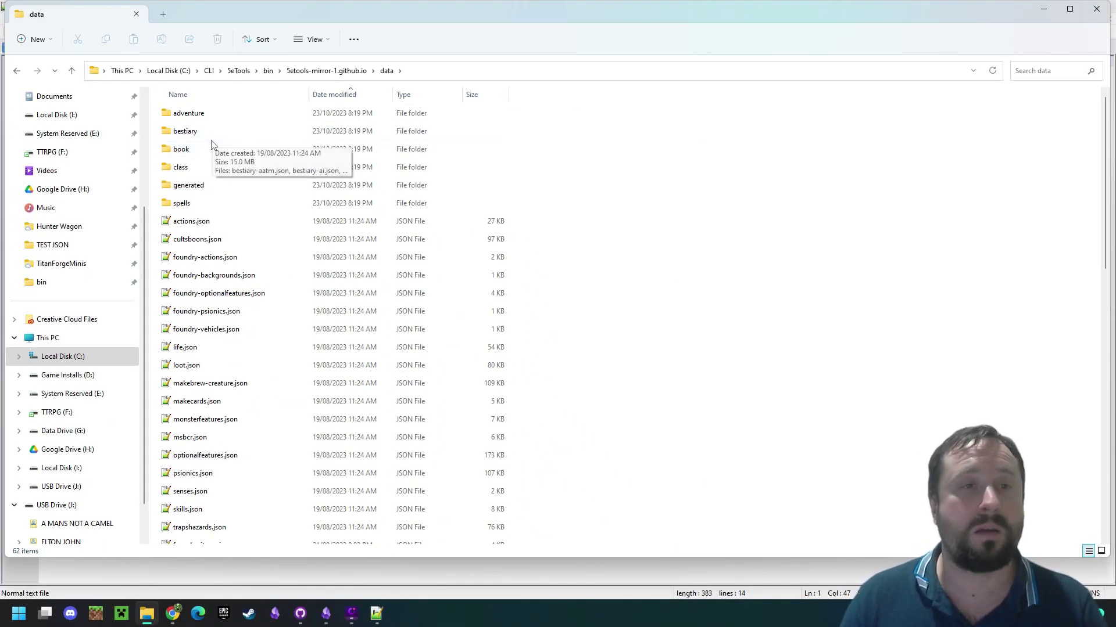
double_click(201, 131)
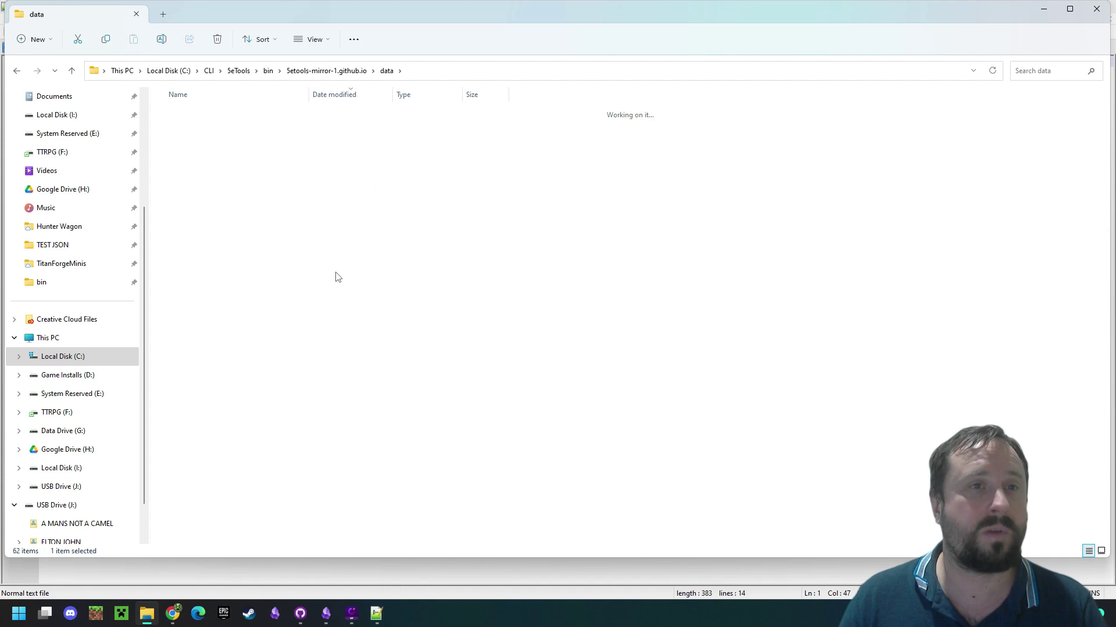
scroll(412, 293, down, 20)
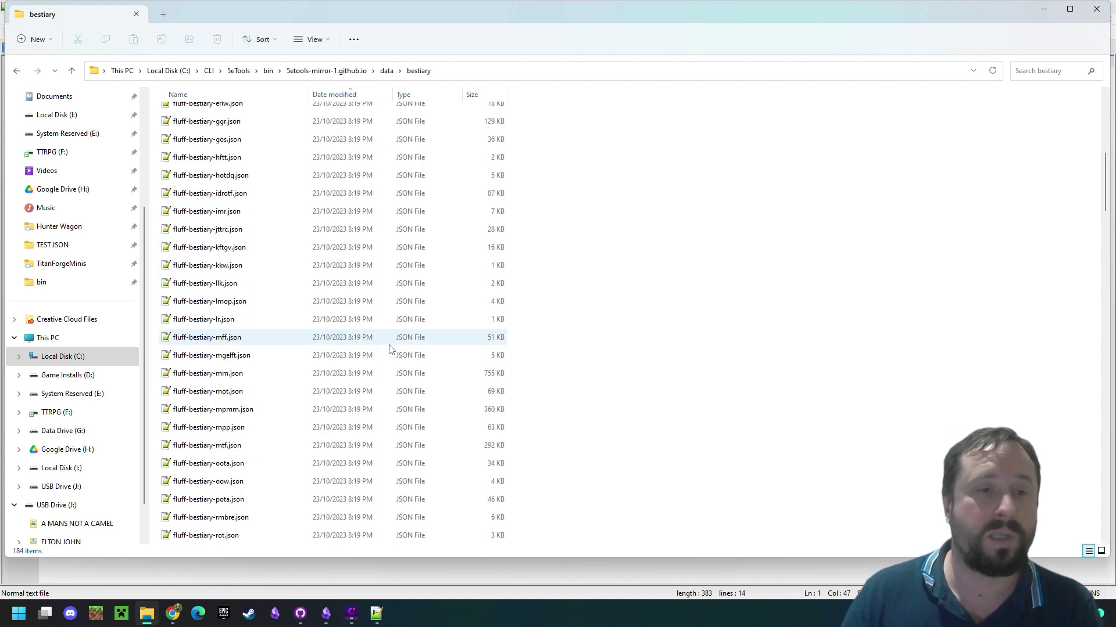
scroll(361, 409, down, 10)
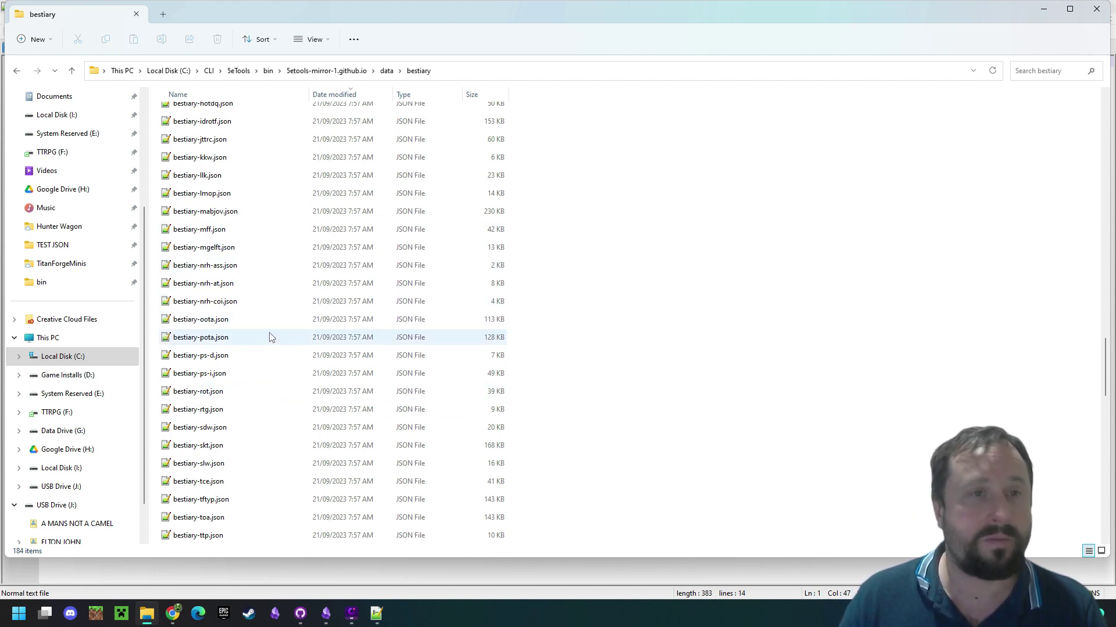
mouse_move(287, 317)
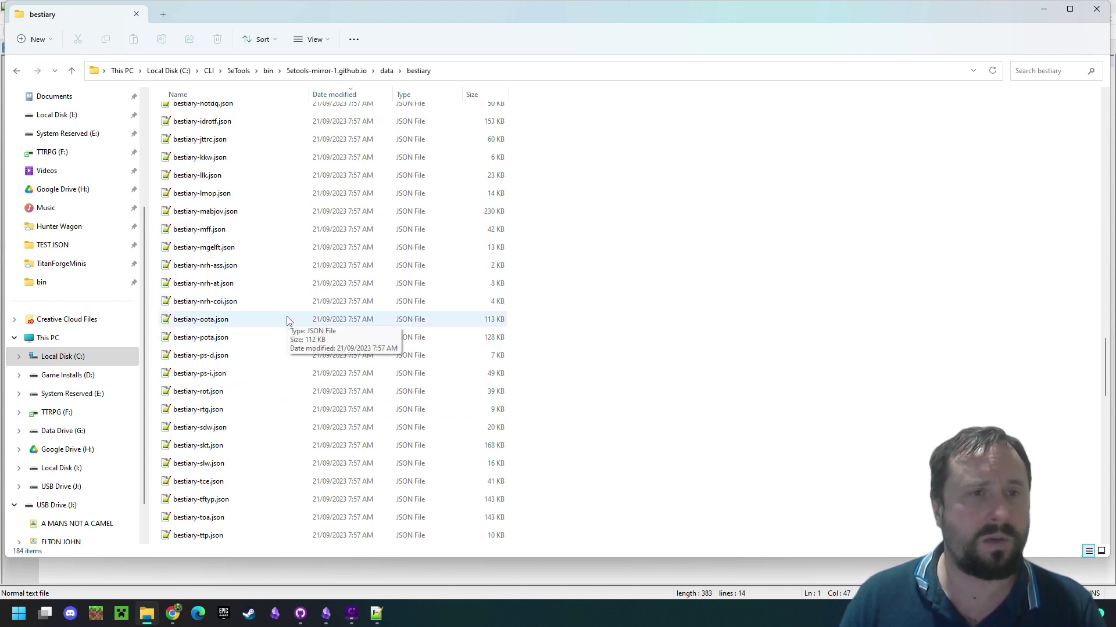
scroll(375, 259, down, 5)
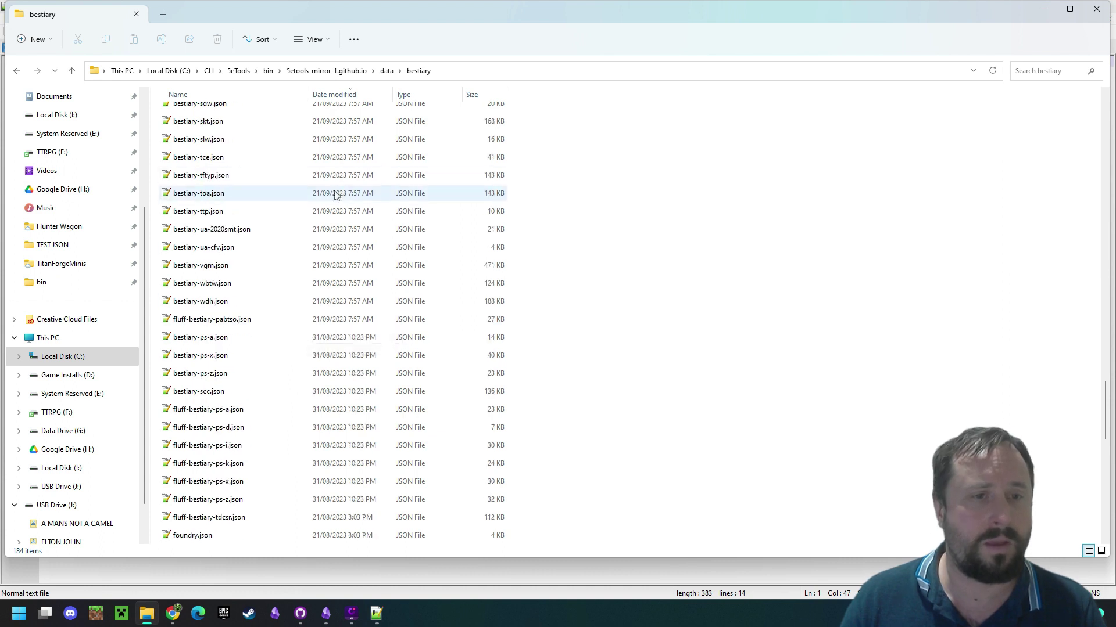
scroll(375, 260, up, 20)
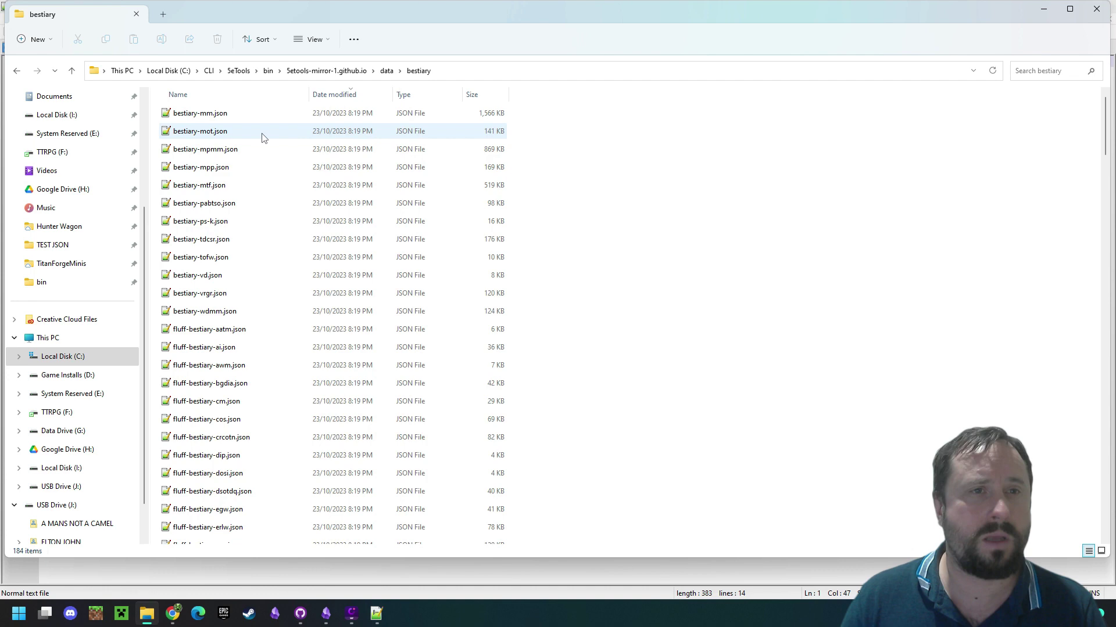
click(236, 115)
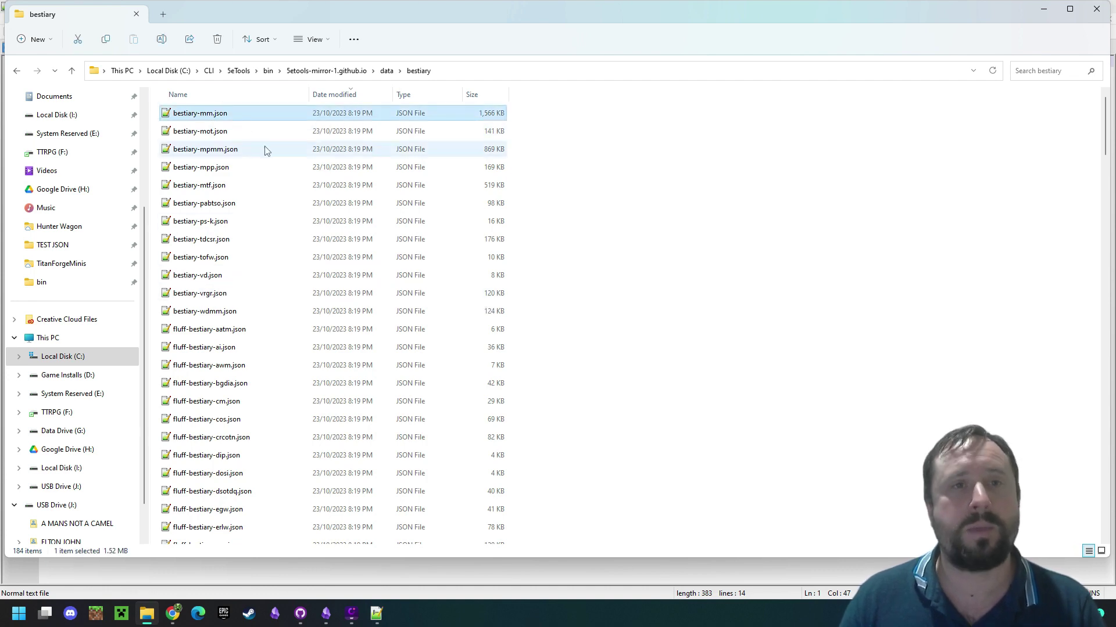
- Open bestiary-mm.json in Notepad++ and confirm the Aarakocra entry's source code is MM
double_click(236, 115)
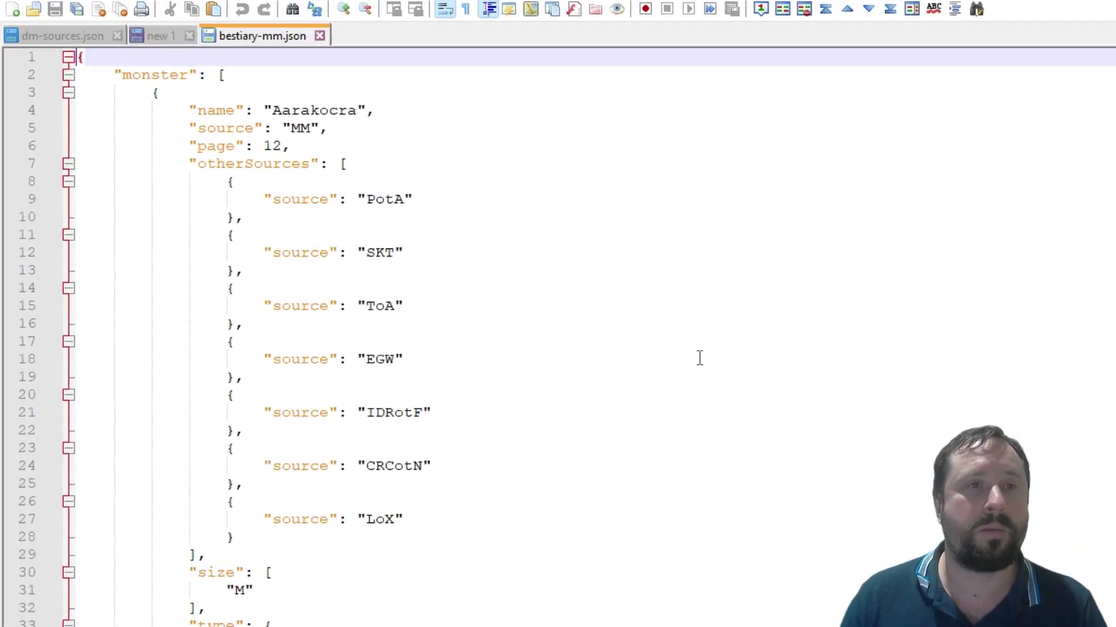
scroll(286, 192, down, 8)
scroll(631, 378, up, 8)
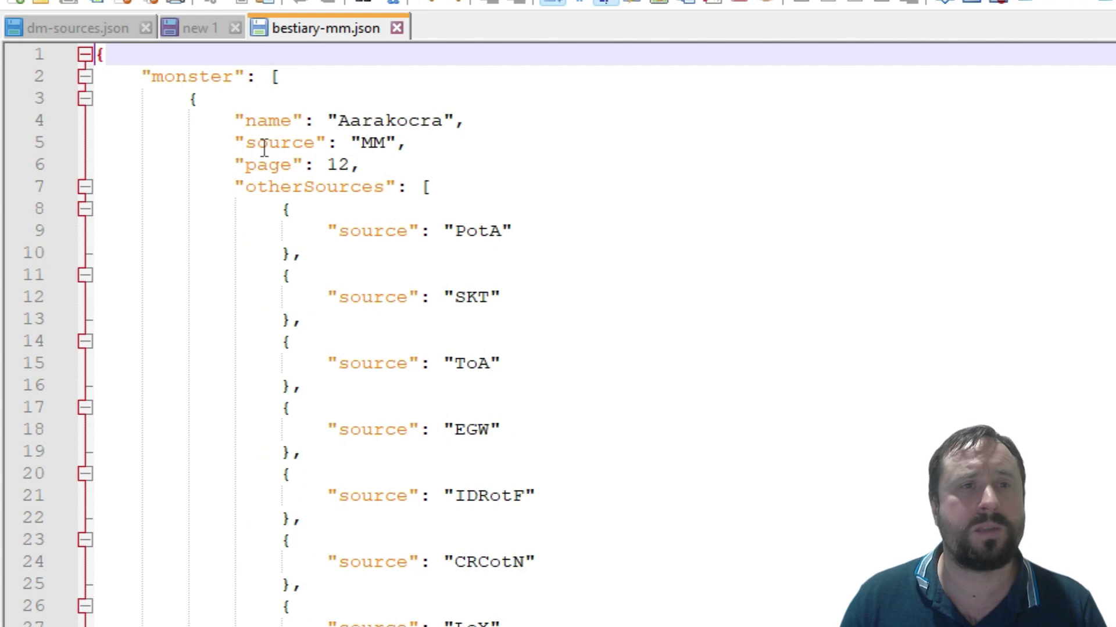
double_click(372, 142)
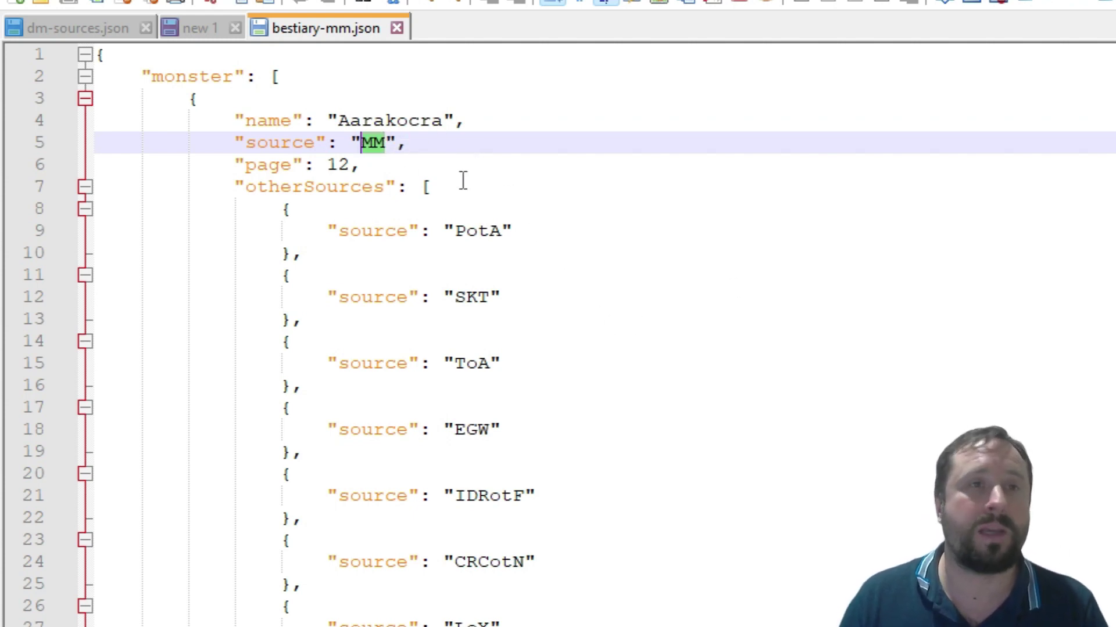
click(871, 370)
- Review the PHB,DMG,MM source list and -c option lines in the draft, then start a new browser tab
click(197, 27)
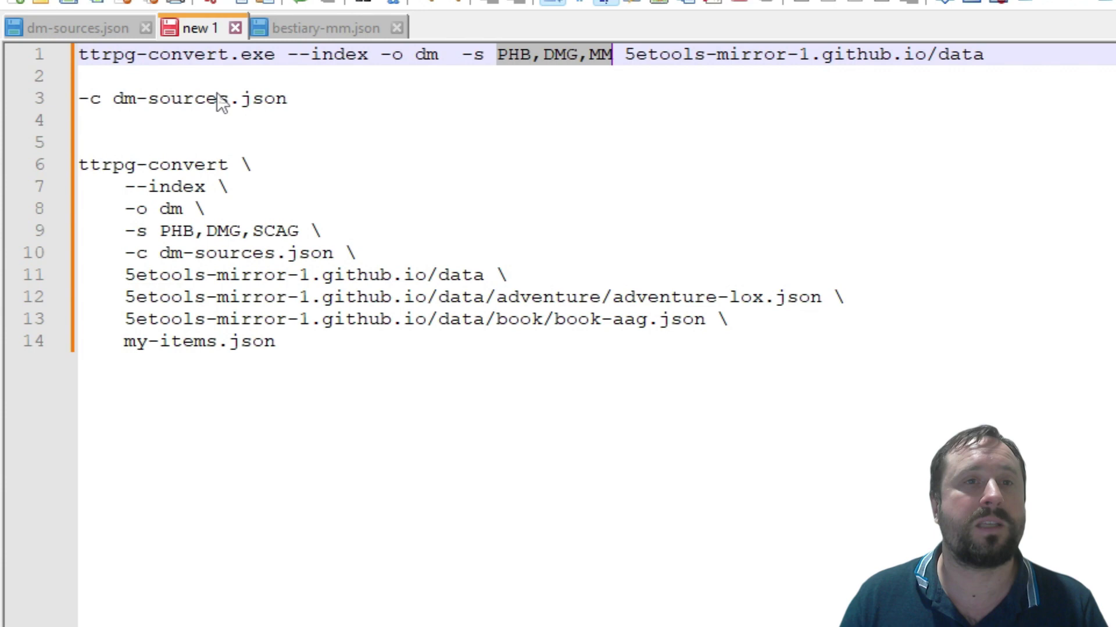
double_click(512, 55)
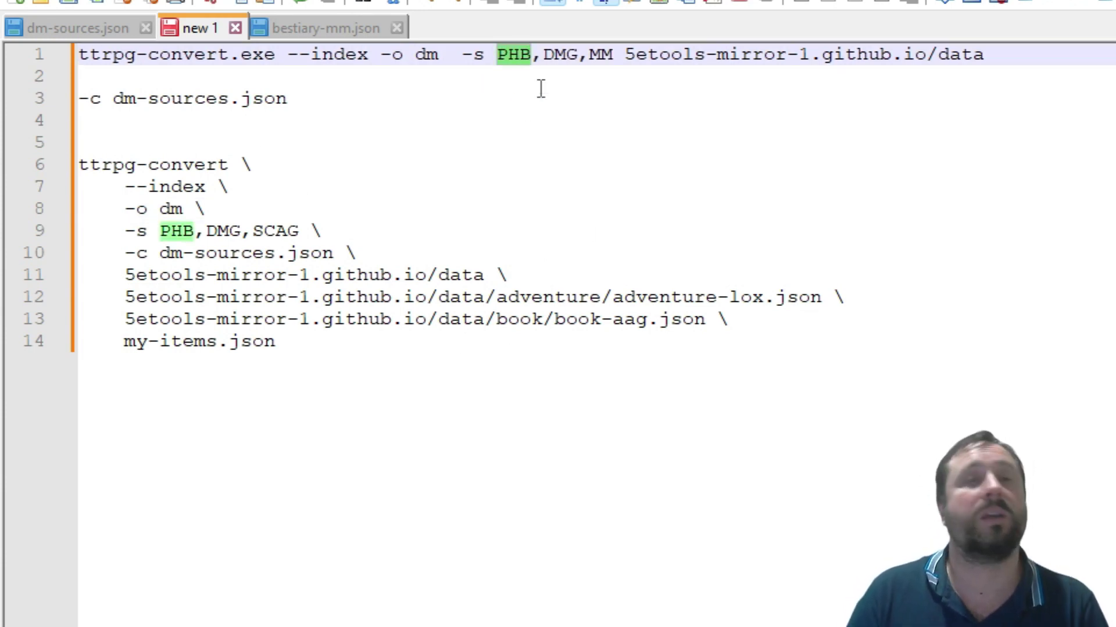
double_click(560, 54)
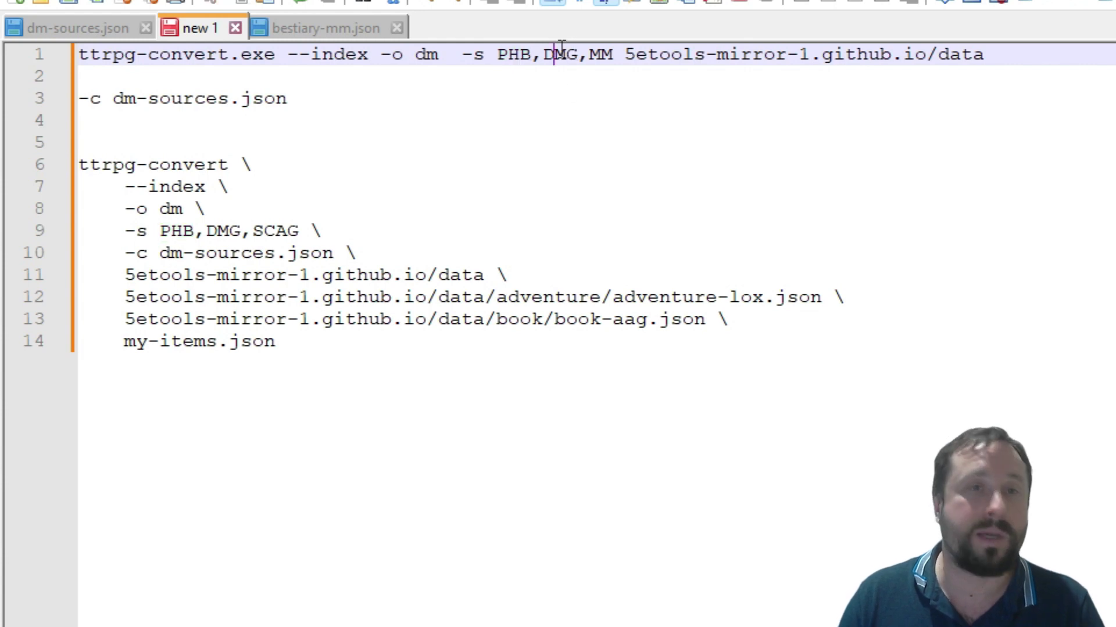
click(656, 186)
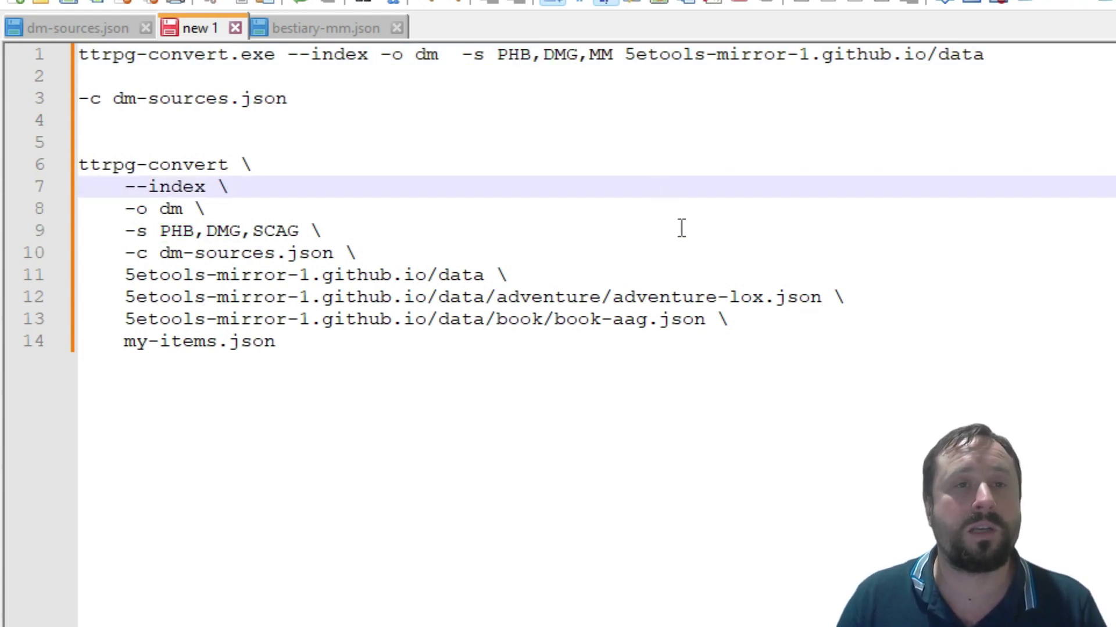
click(664, 269)
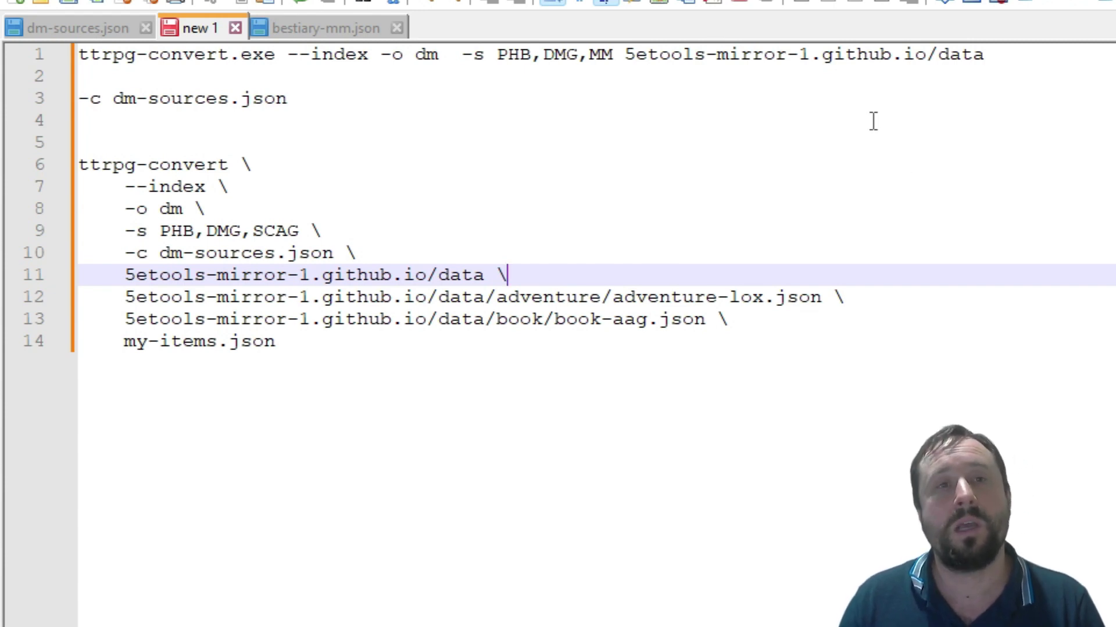
drag(624, 55, 487, 60)
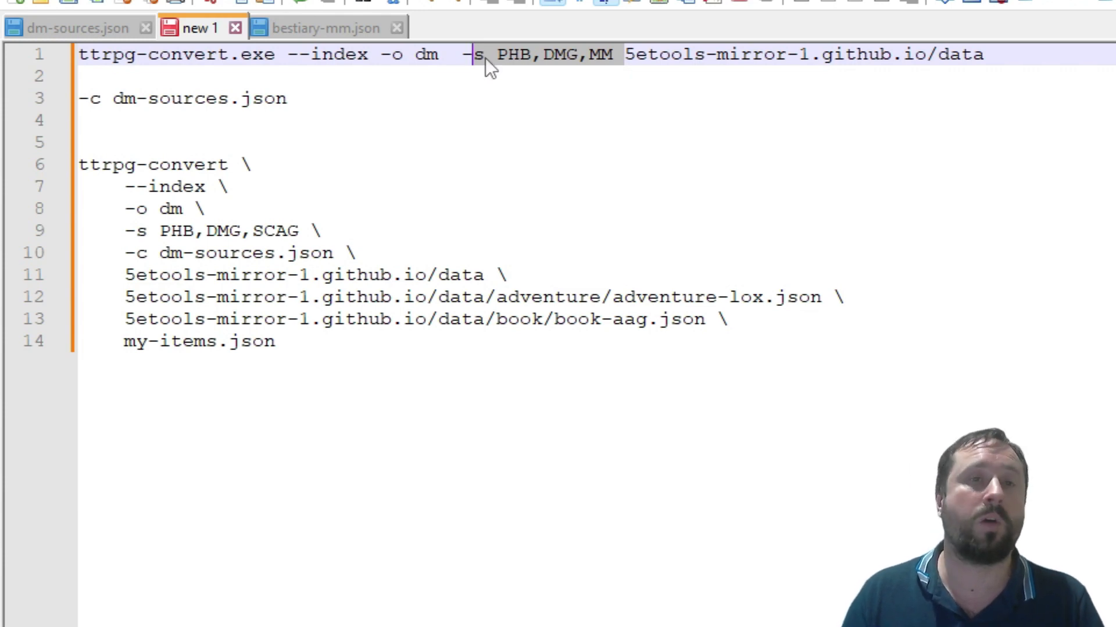
click(846, 255)
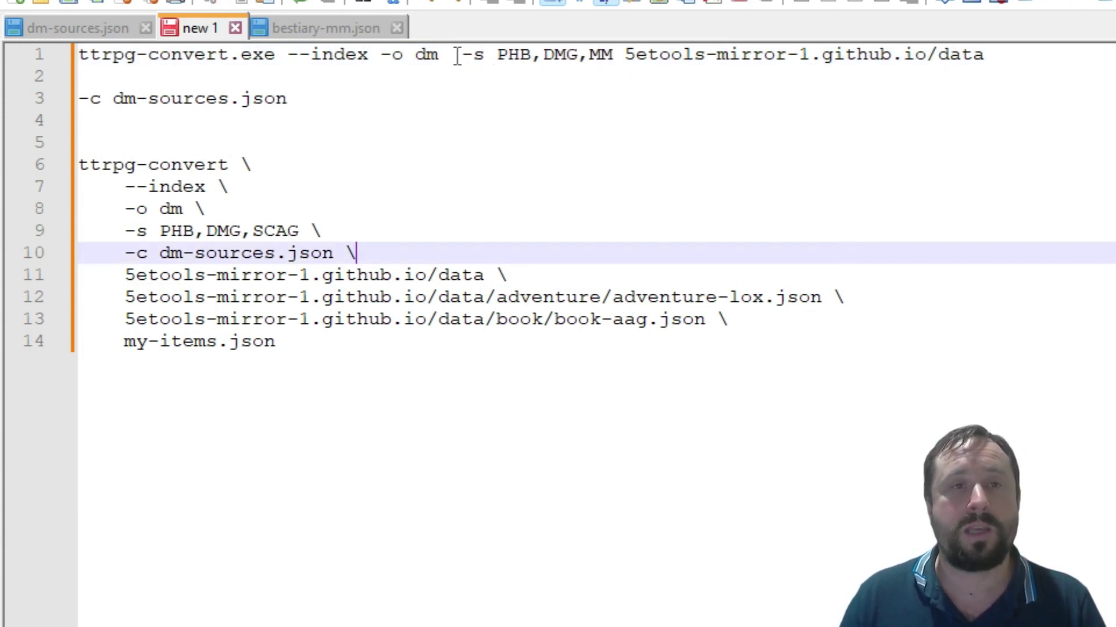
drag(458, 57, 614, 52)
drag(713, 251, 737, 242)
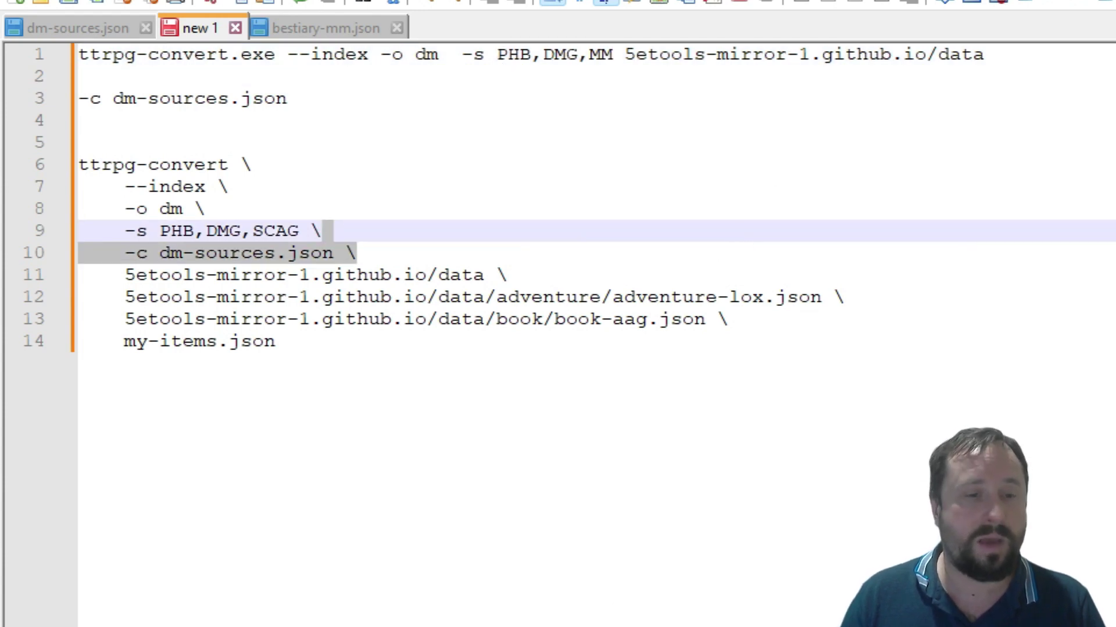
key(alt+Tab)
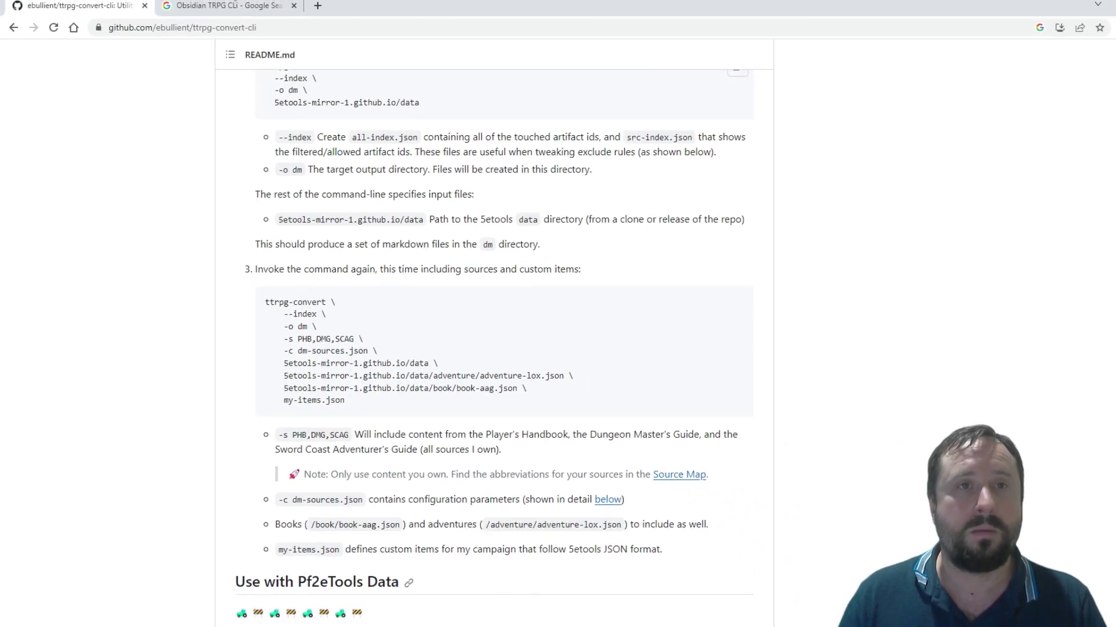
click(292, 10)
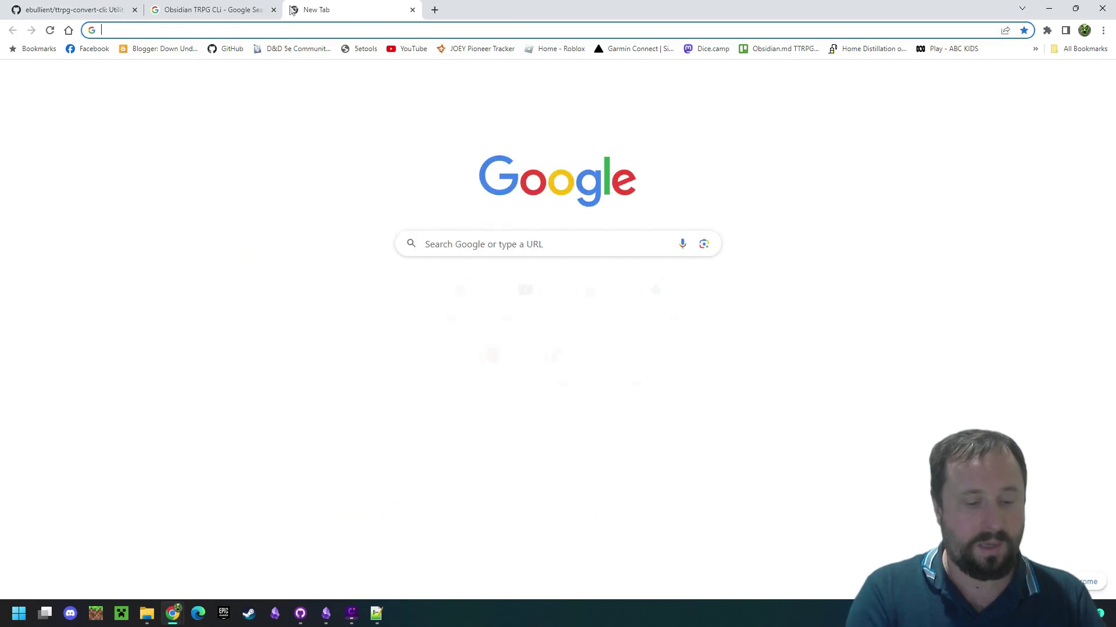
- Load obsidianttrpgtutorials.com, search 'CLI' and open the TTRPG-Convert-CLI 5e guide
text(obsidian)
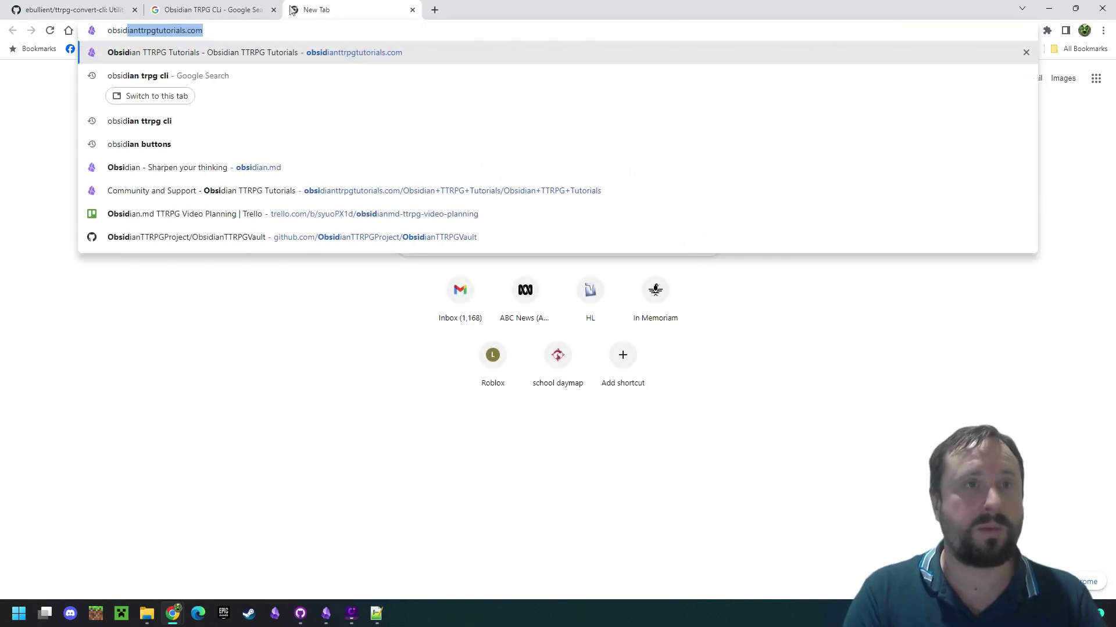
key(Return)
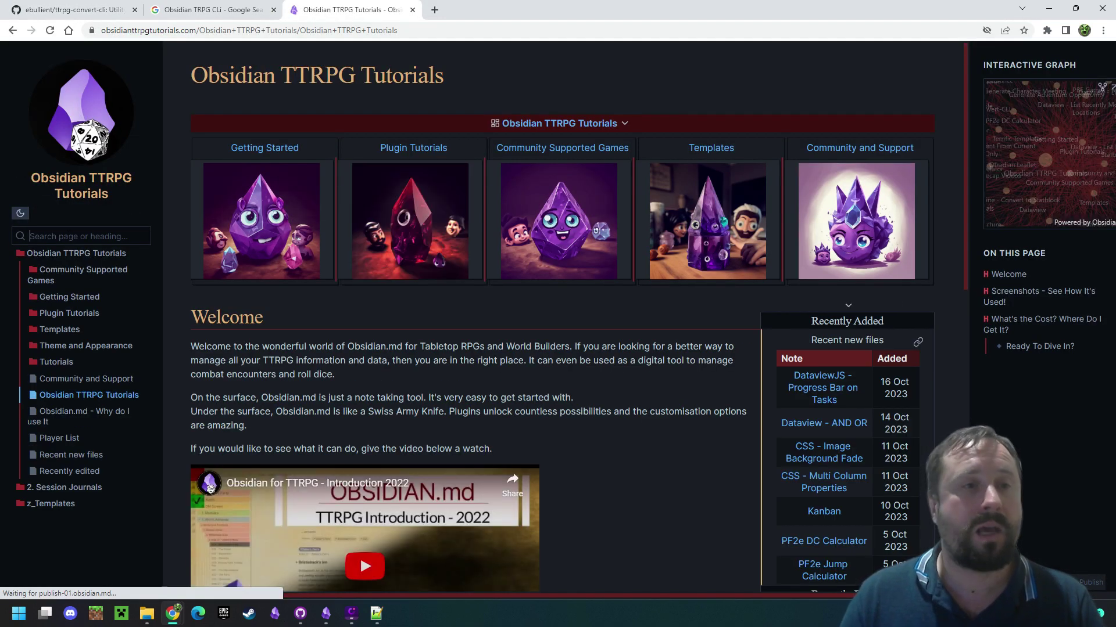
click(68, 236)
text(C)
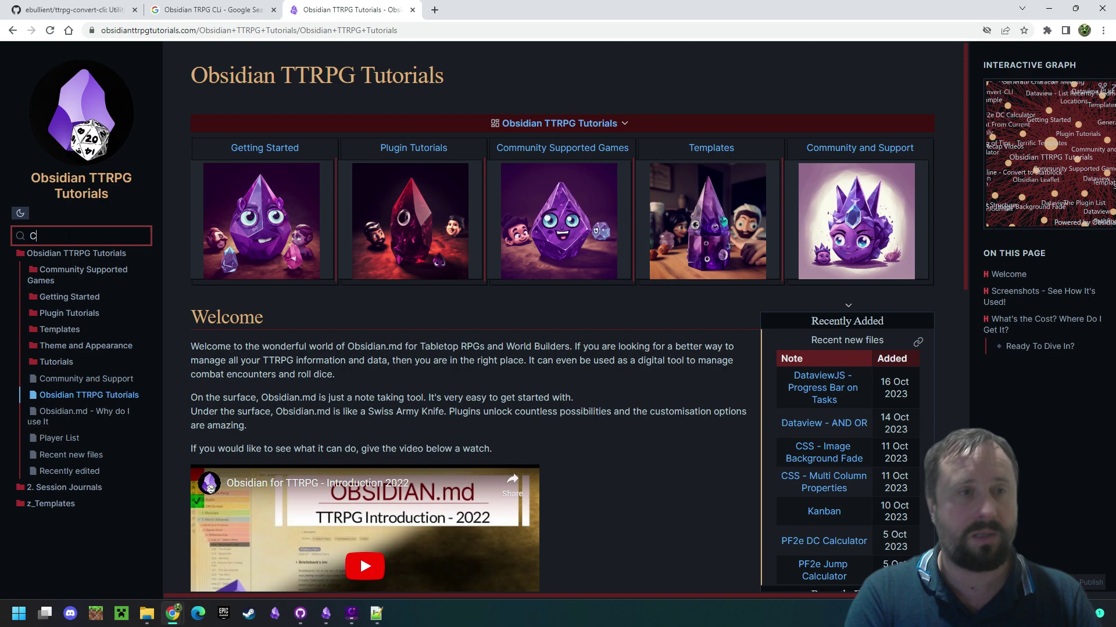
text(LI)
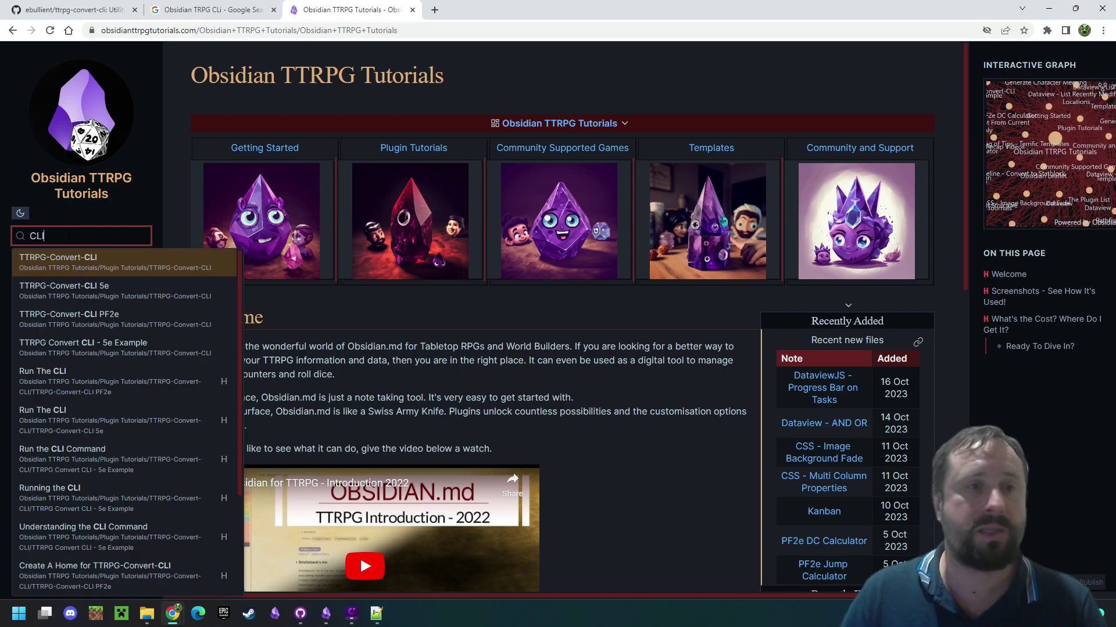
click(140, 295)
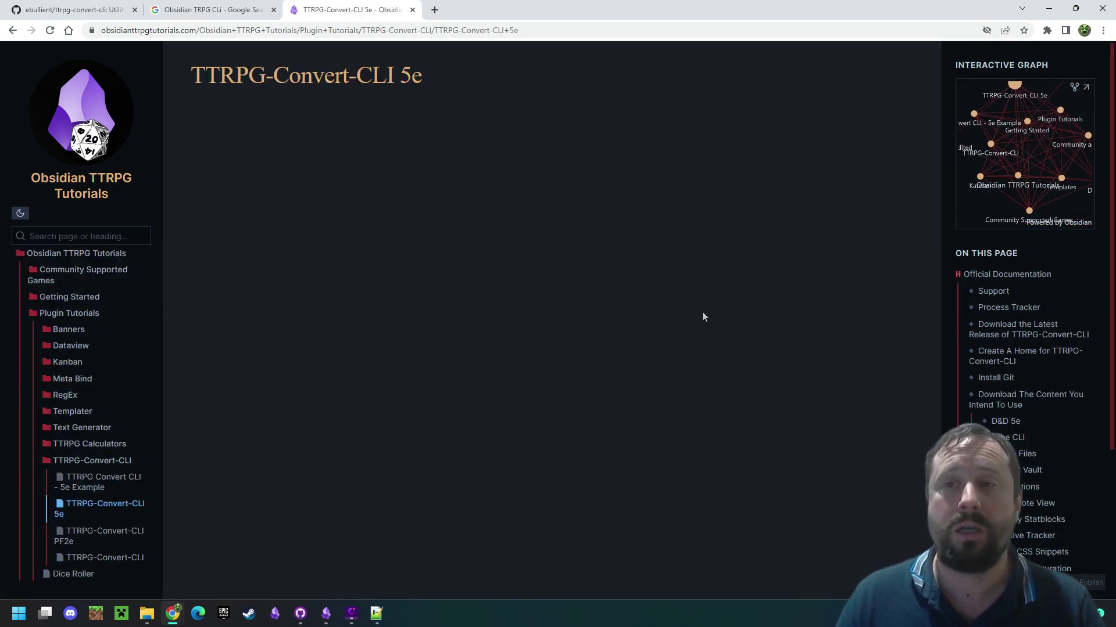
- Read the Advanced Configuration section, expanding and collapsing the source abbreviations table
scroll(704, 325, down, 20)
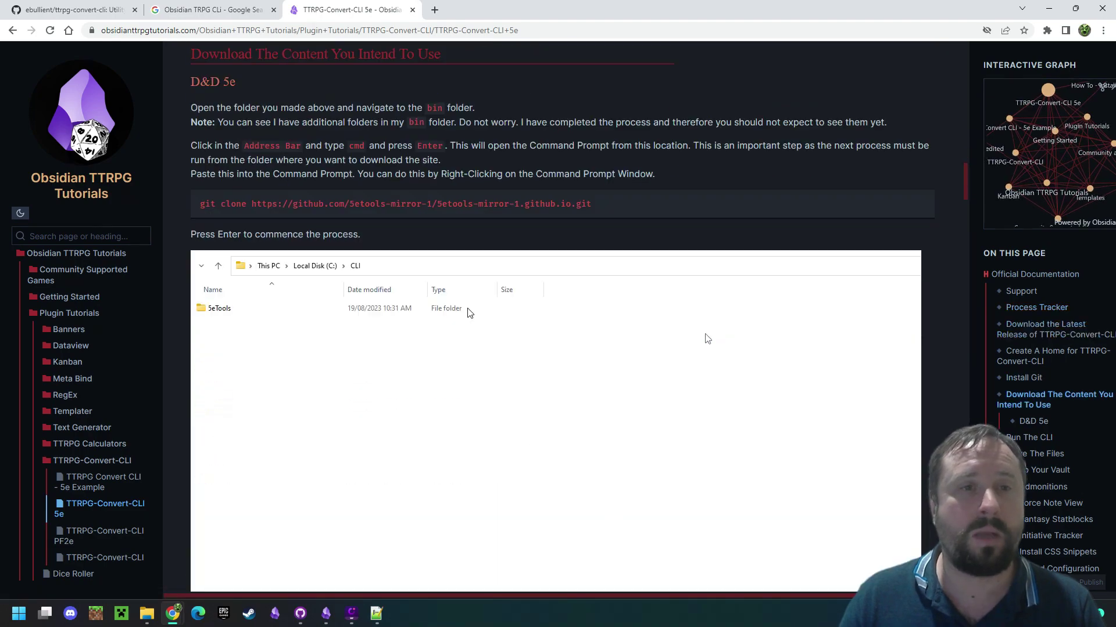
scroll(707, 339, down, 20)
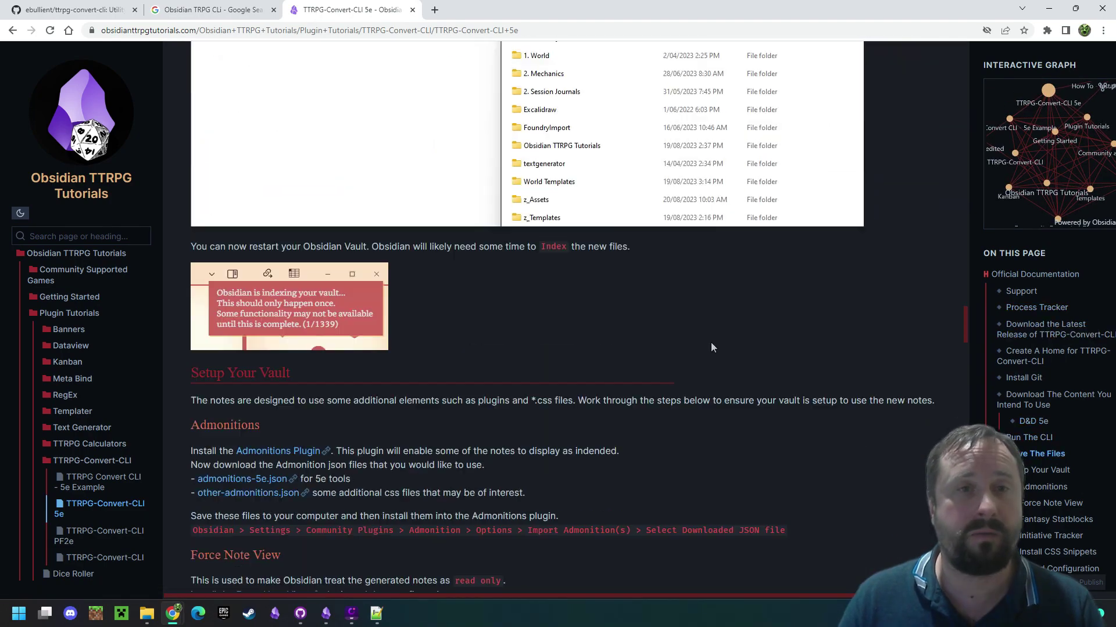
scroll(711, 349, down, 16)
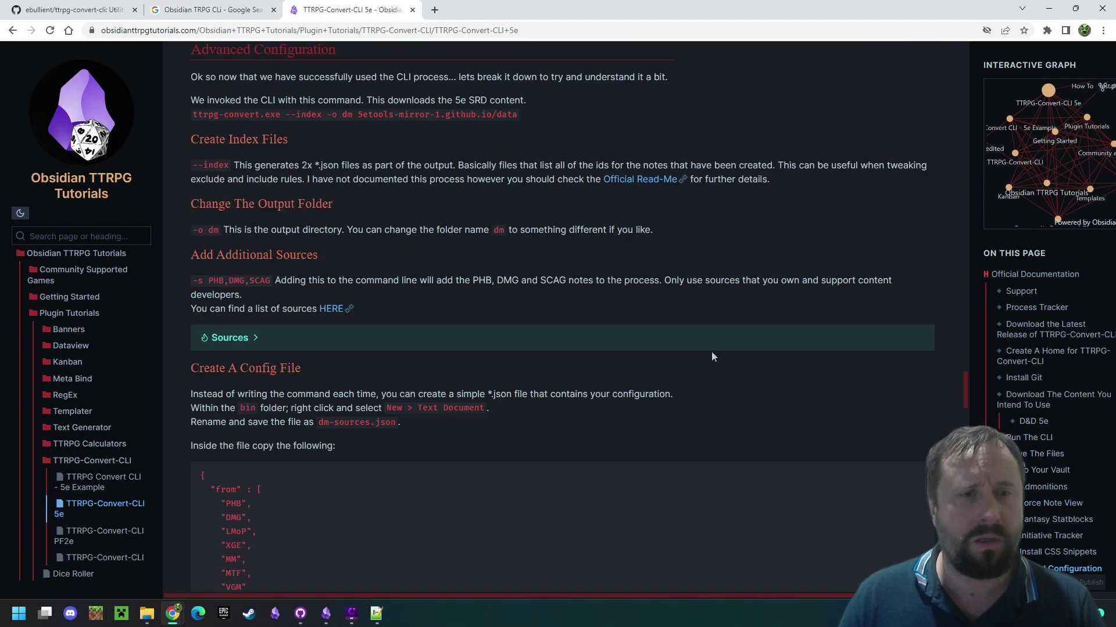
scroll(712, 356, down, 6)
scroll(713, 360, up, 6)
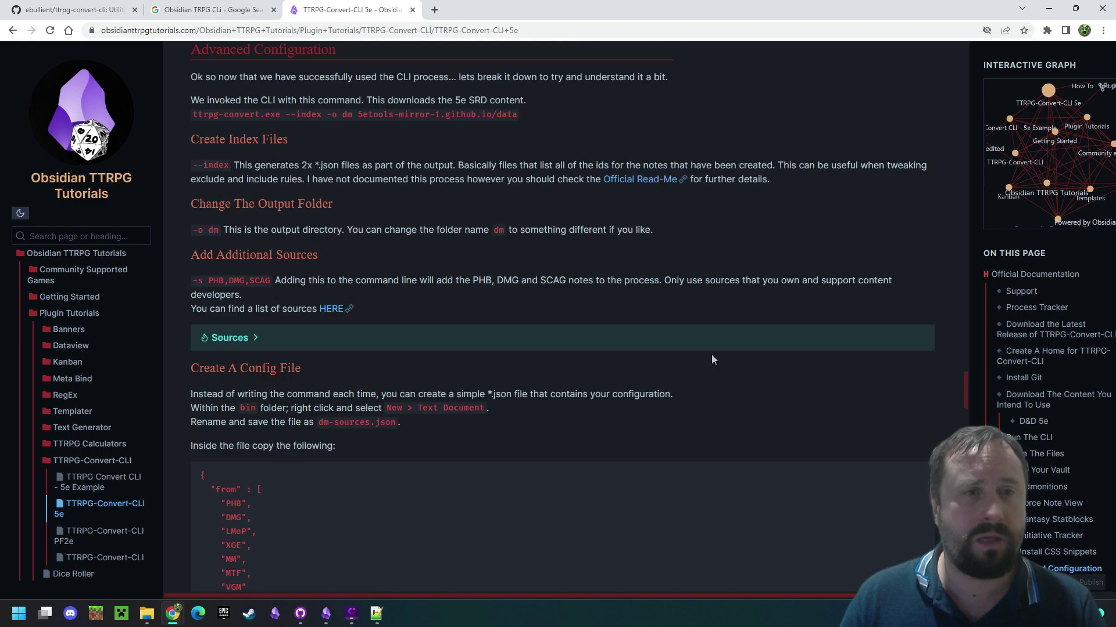
click(254, 343)
scroll(724, 343, down, 6)
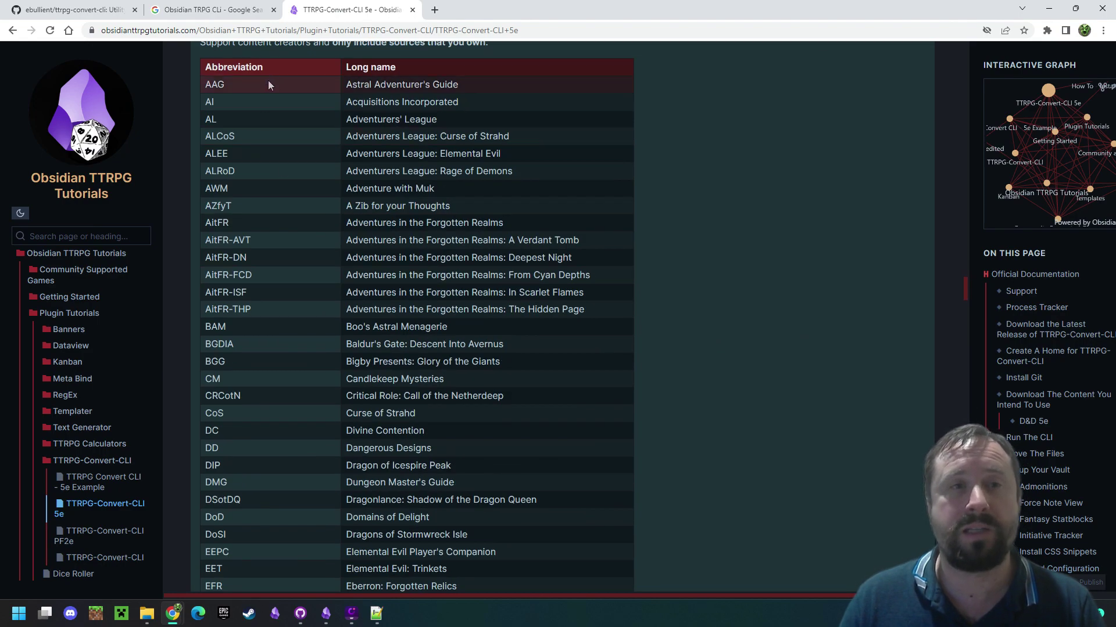
scroll(277, 536, up, 2)
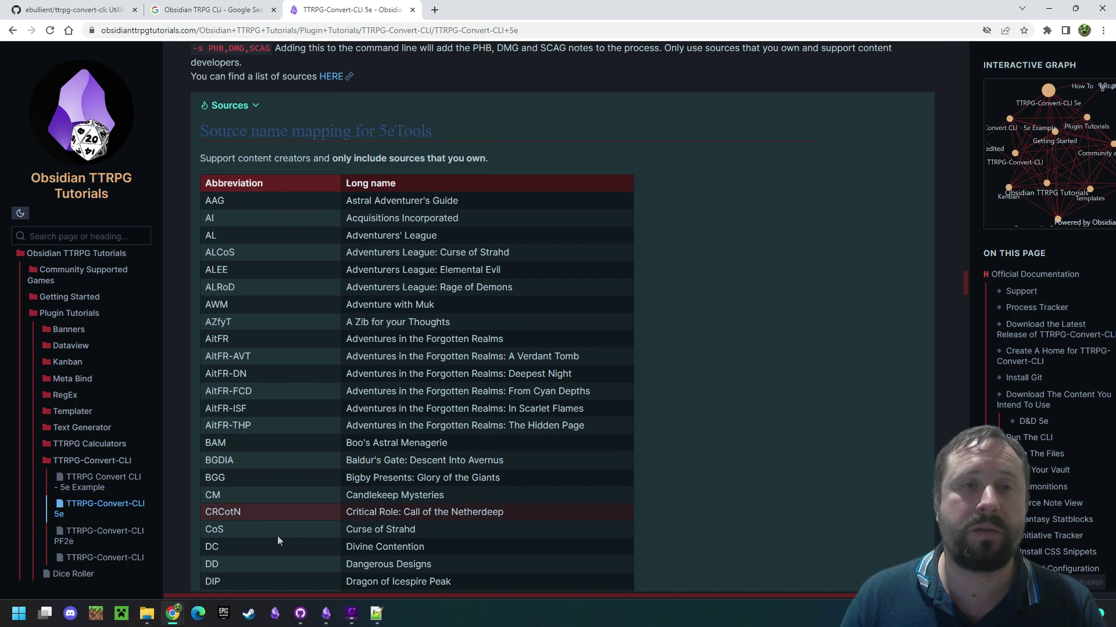
click(254, 111)
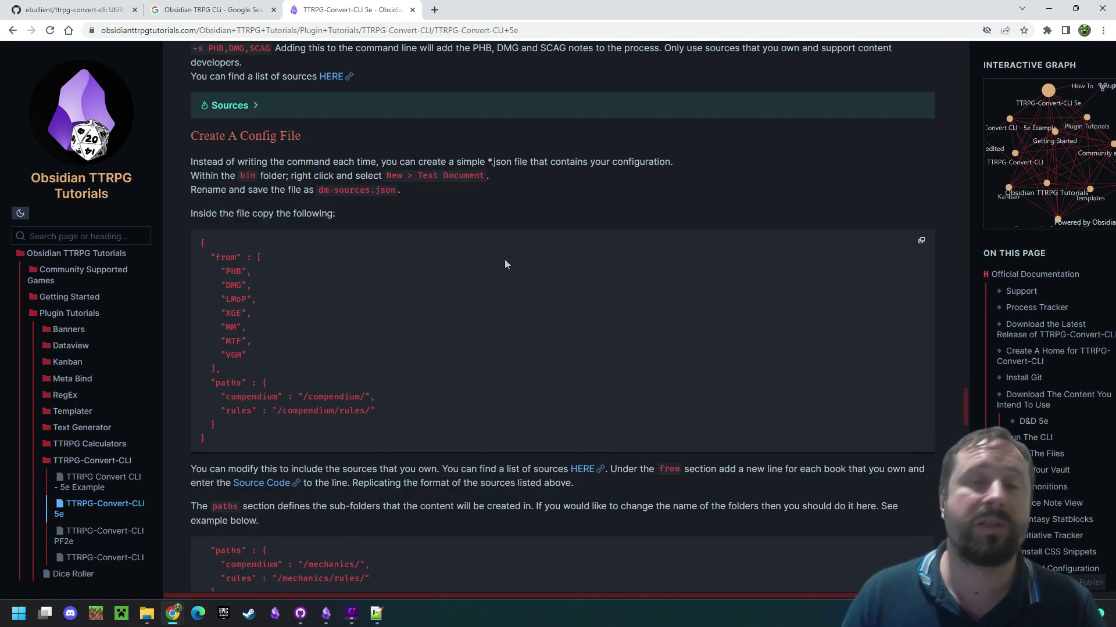
scroll(497, 278, up, 6)
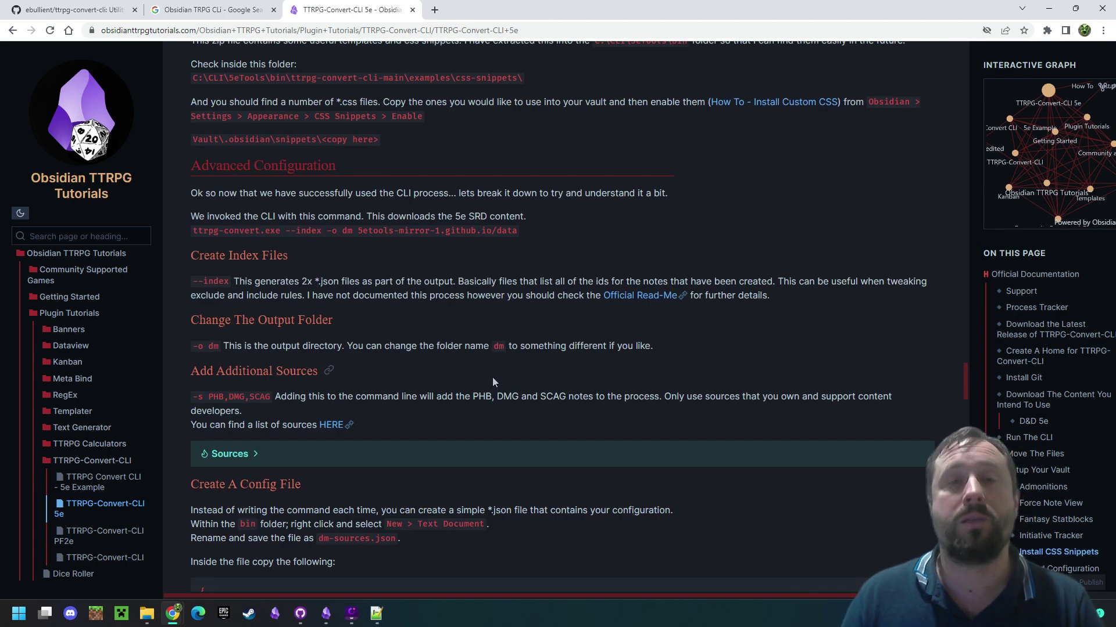
click(1030, 14)
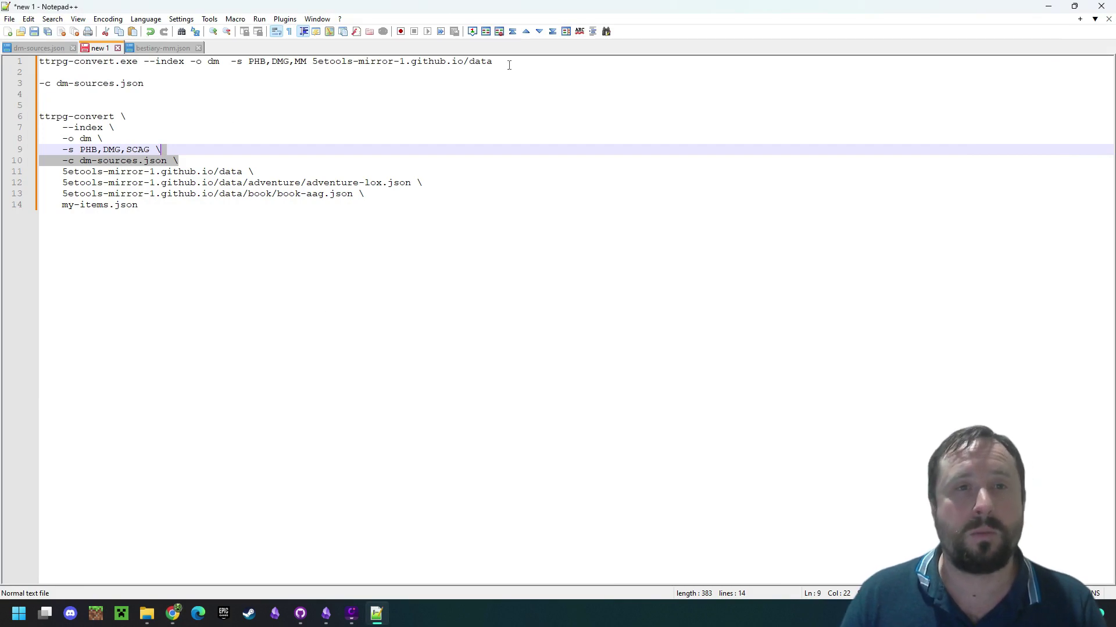
drag(509, 65, 39, 61)
key(ctrl+c)
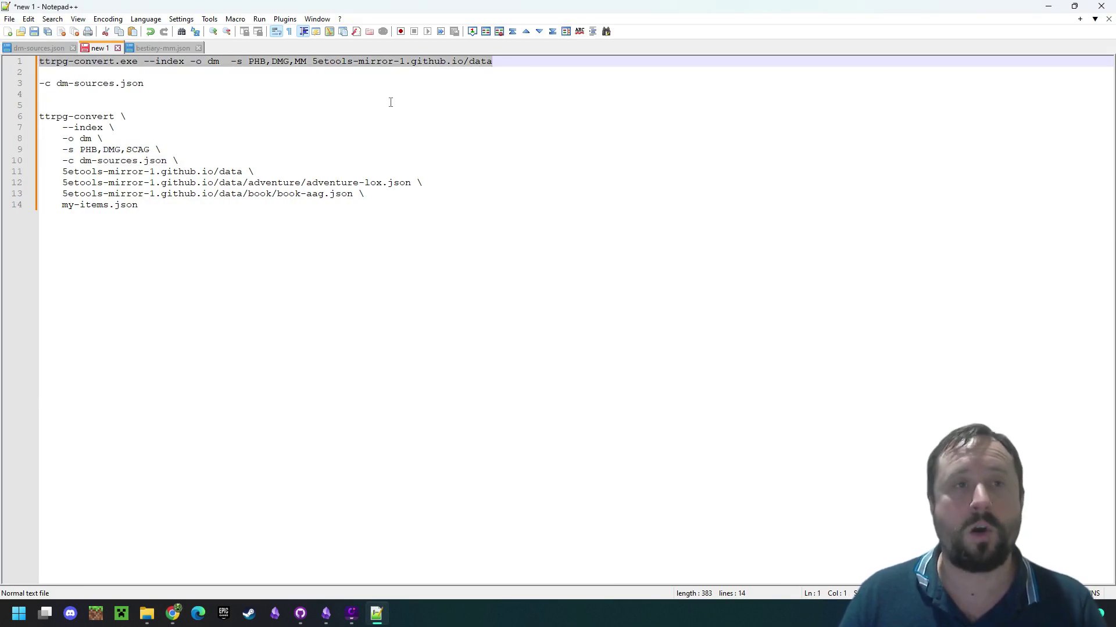
click(367, 108)
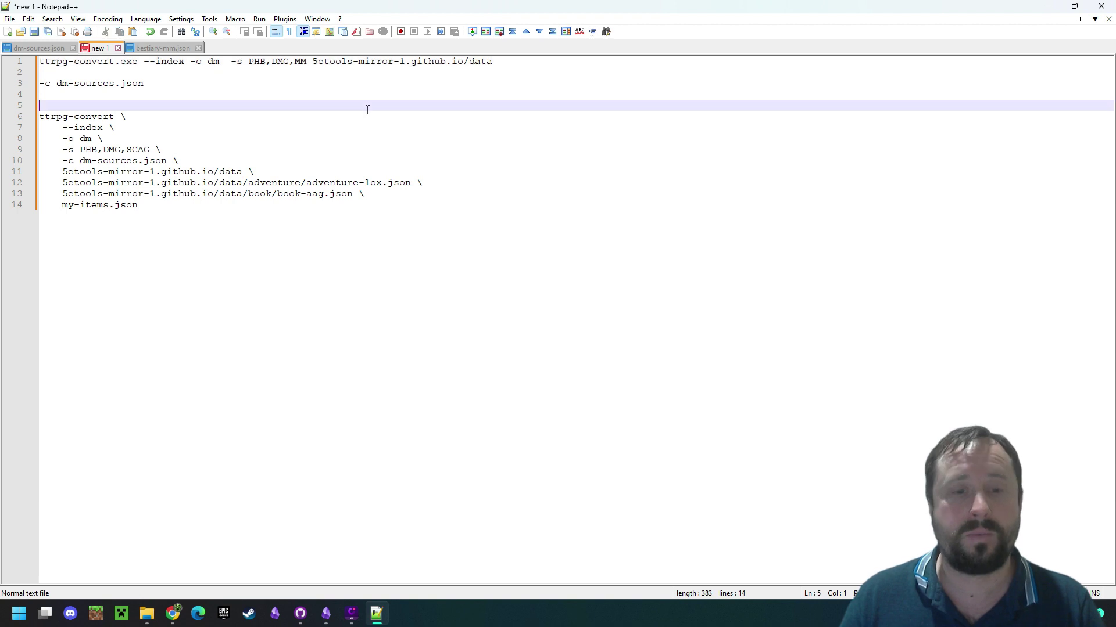
click(356, 614)
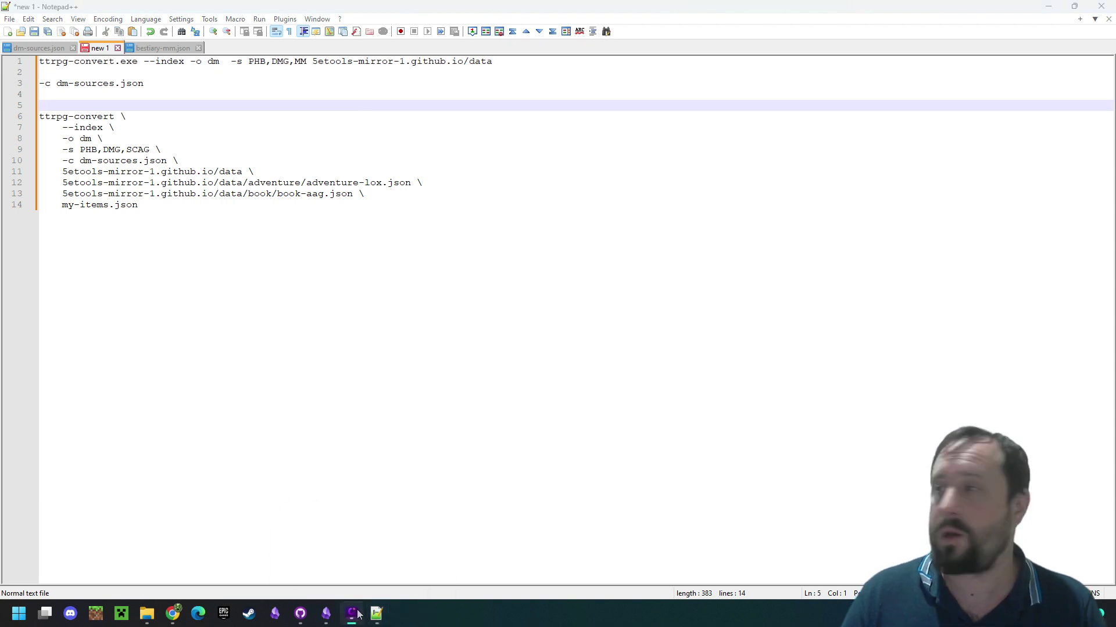
- Open Command Prompt in the C:\CLI\5eTools\bin folder and run the pasted ttrpg-convert command with -s PHB,DMG,MM
click(146, 613)
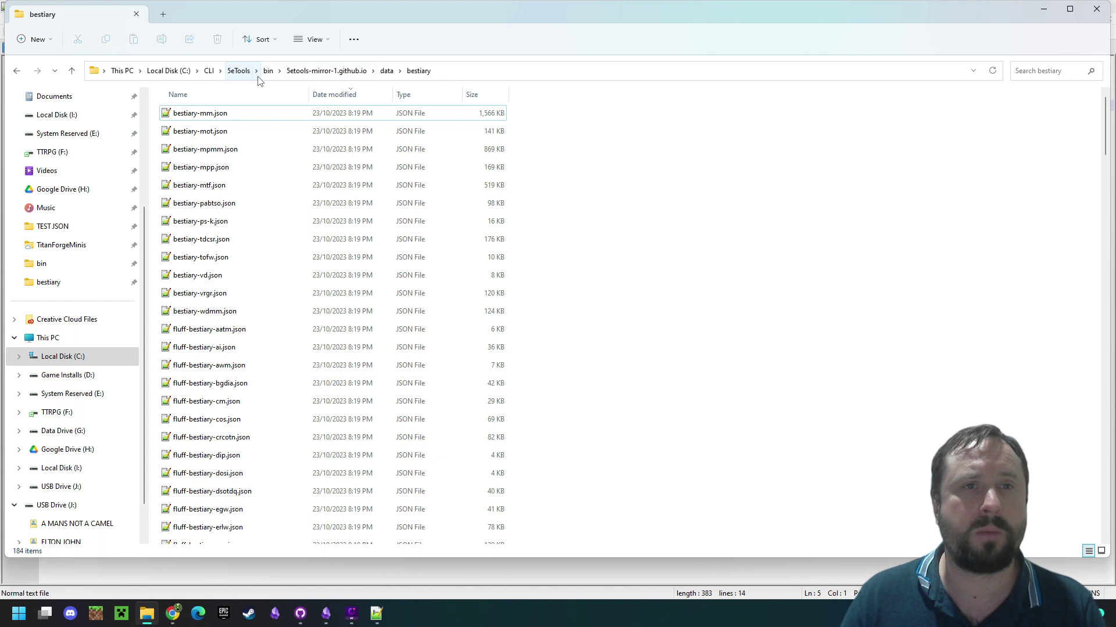
click(268, 71)
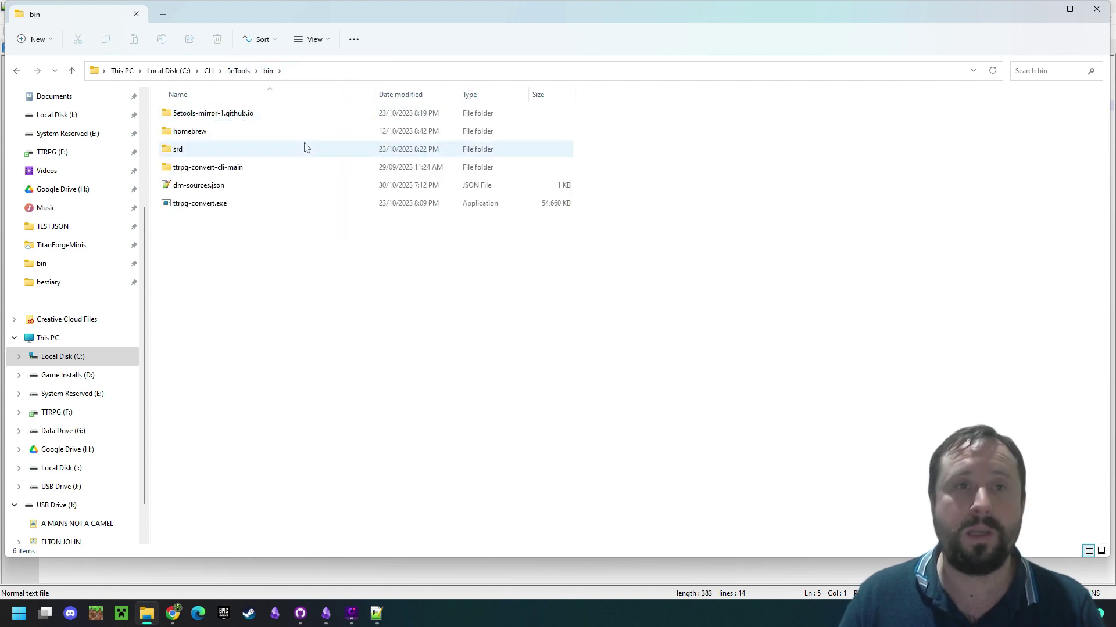
click(322, 69)
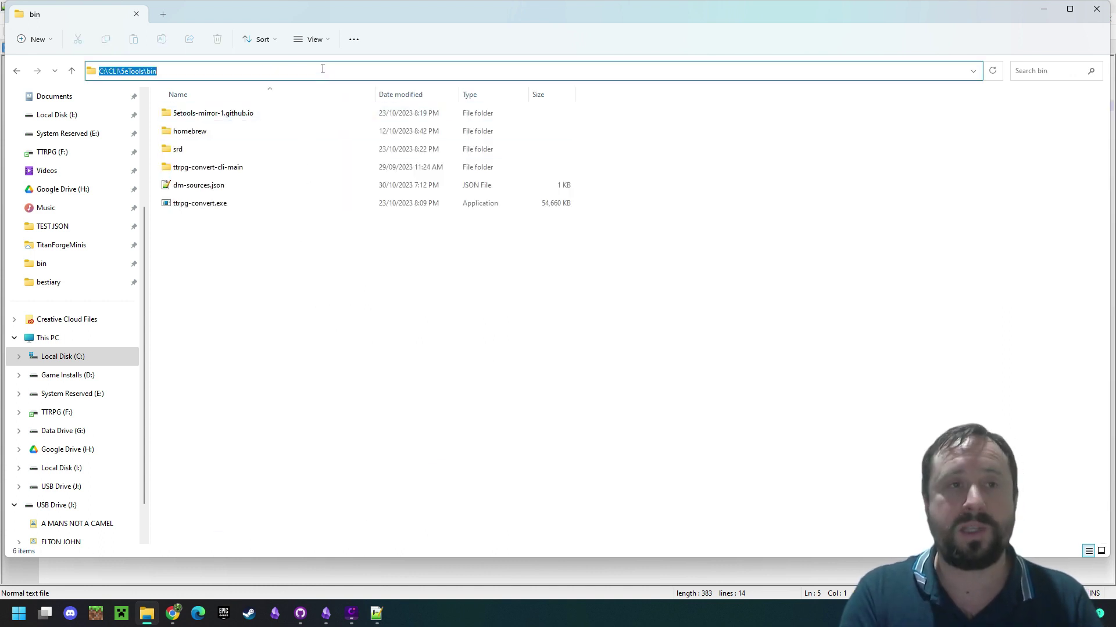
text(cmd)
key(Return)
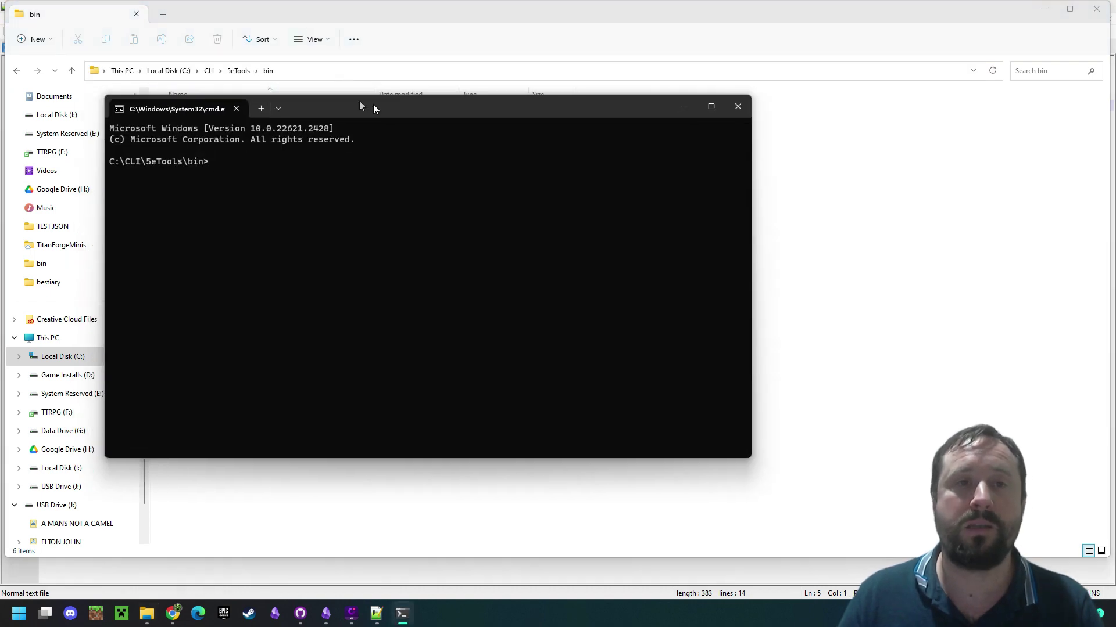
drag(359, 103, 539, 154)
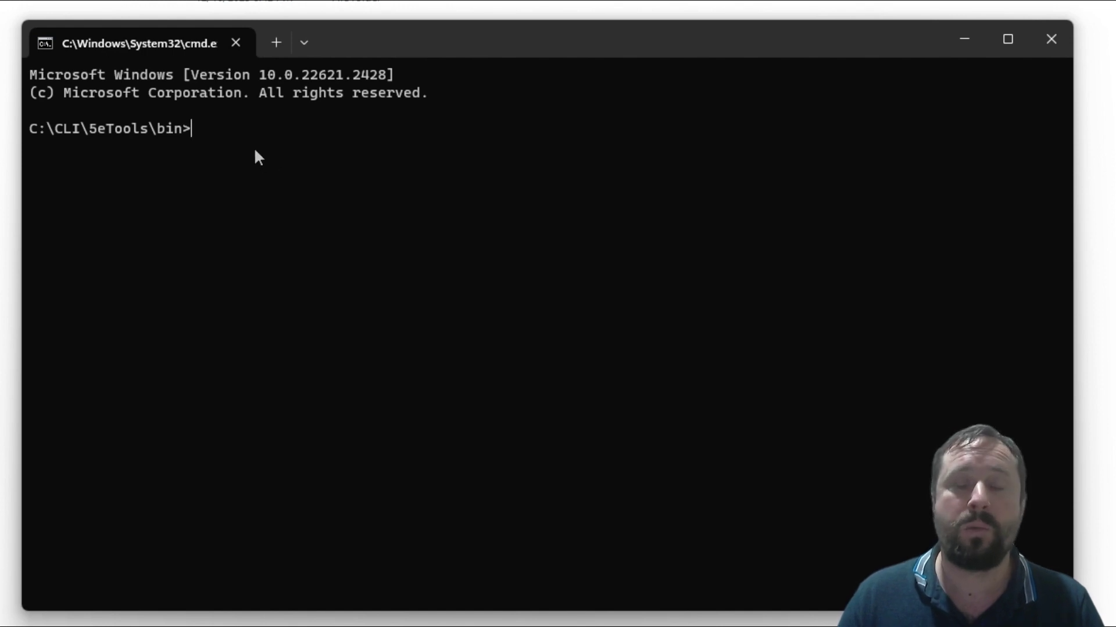
key(ctrl+v)
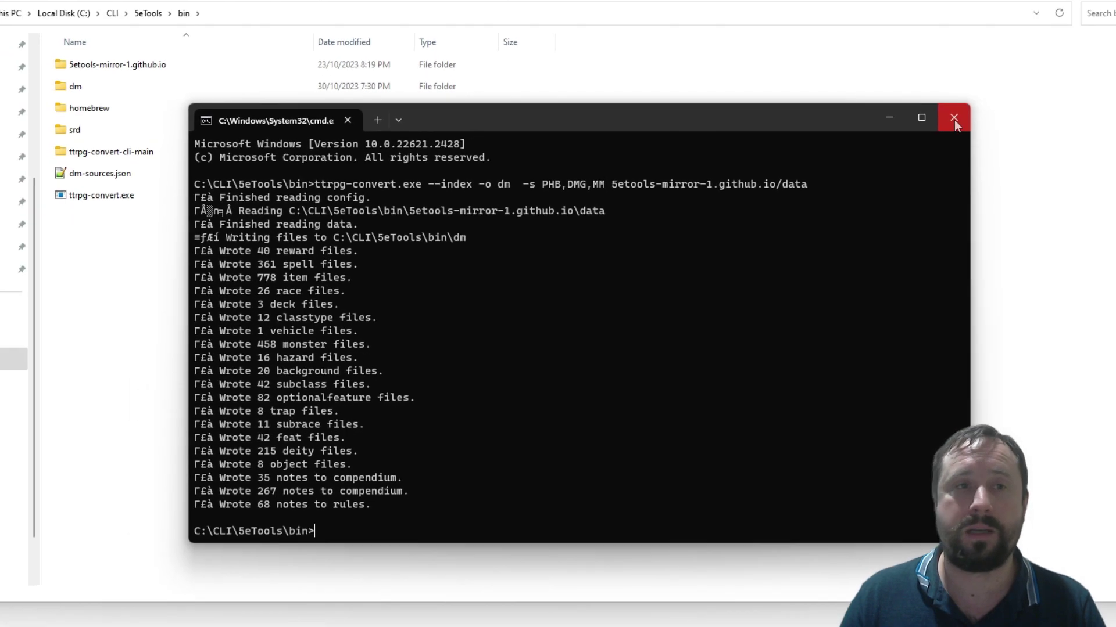
- Close Command Prompt and browse the generated dm > compendium > bestiary > dragon monster notes
click(1051, 39)
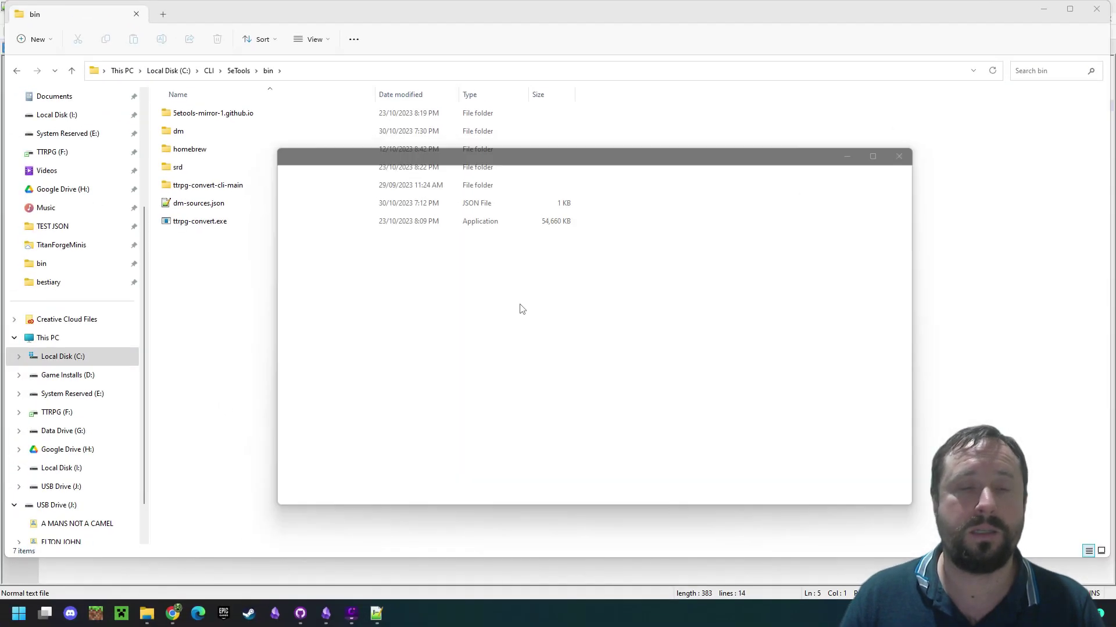
double_click(177, 131)
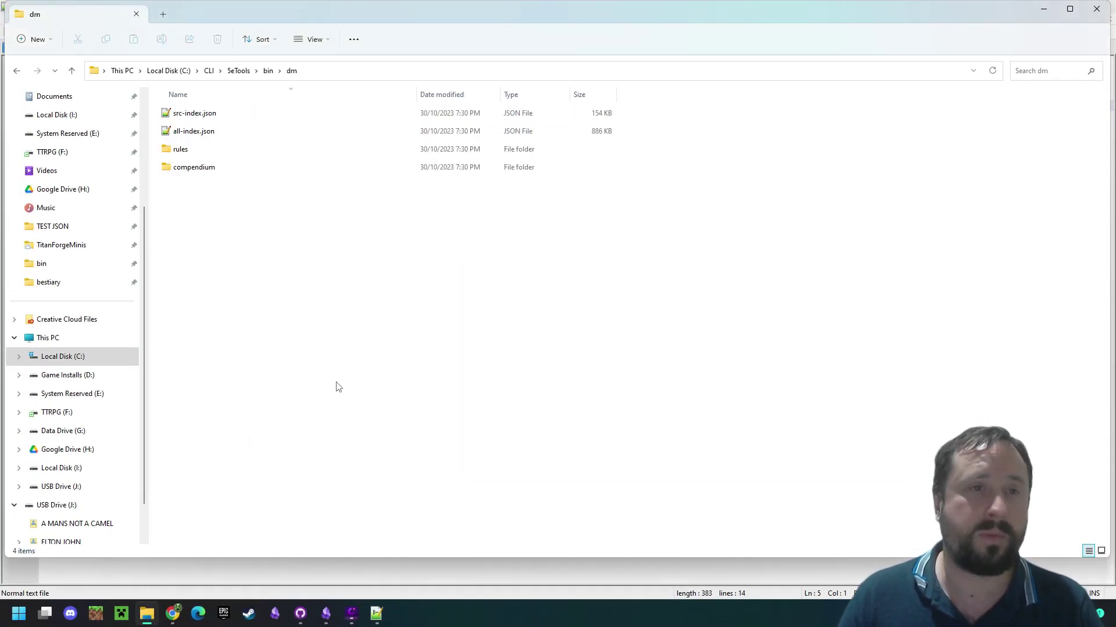
double_click(196, 168)
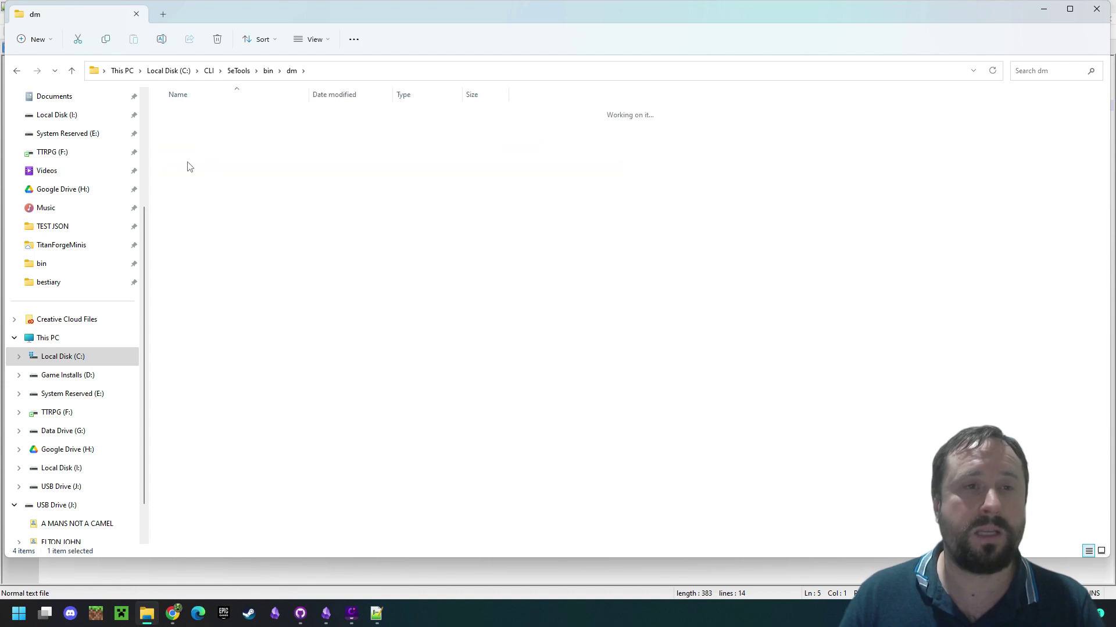
double_click(185, 133)
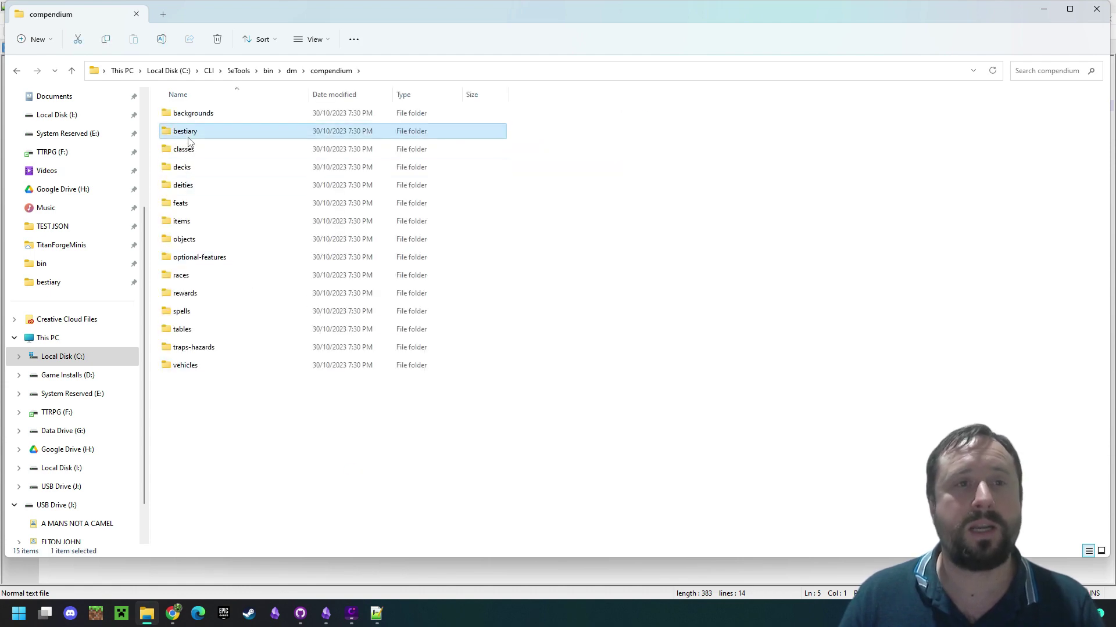
double_click(212, 185)
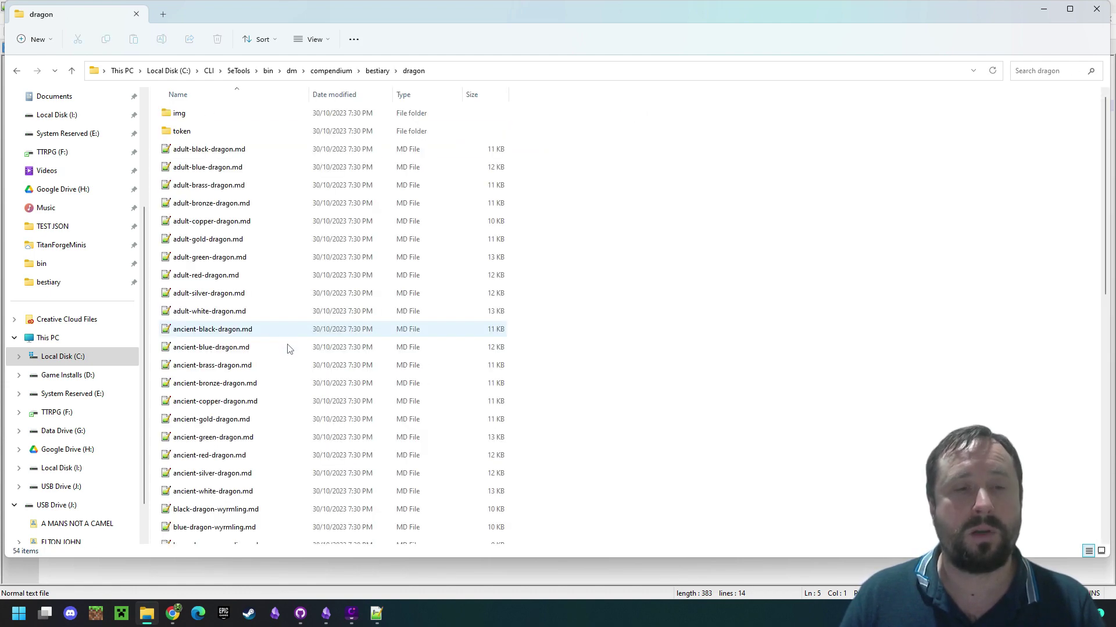
scroll(349, 383, down, 8)
scroll(361, 394, down, 2)
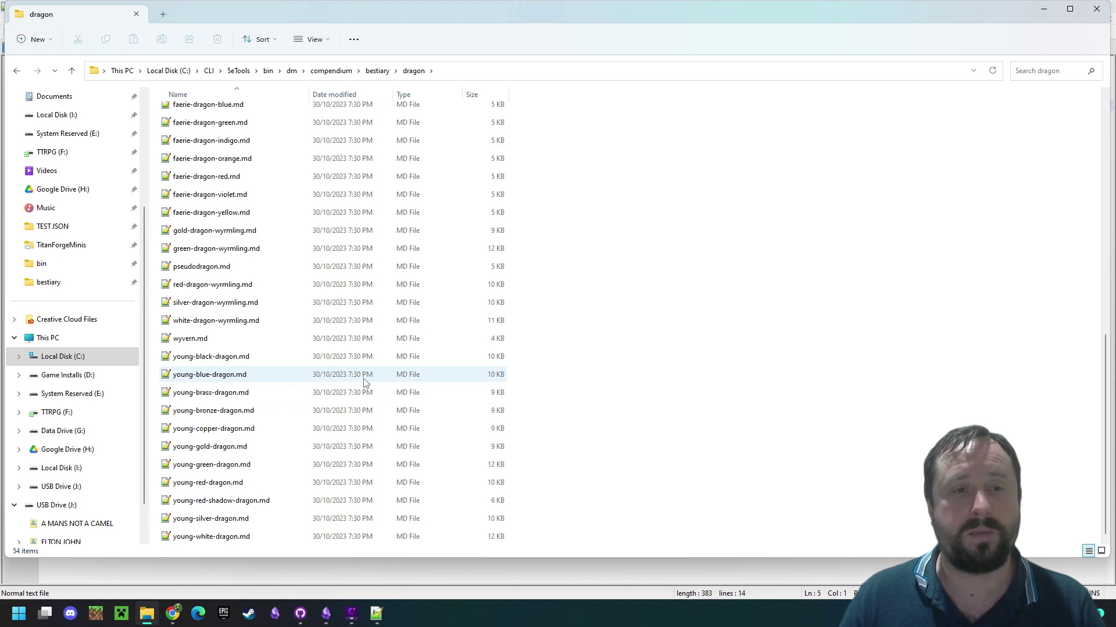
- Check the fiend and legendary-group bestiary folders, then return to the compendium folder
click(16, 70)
double_click(210, 240)
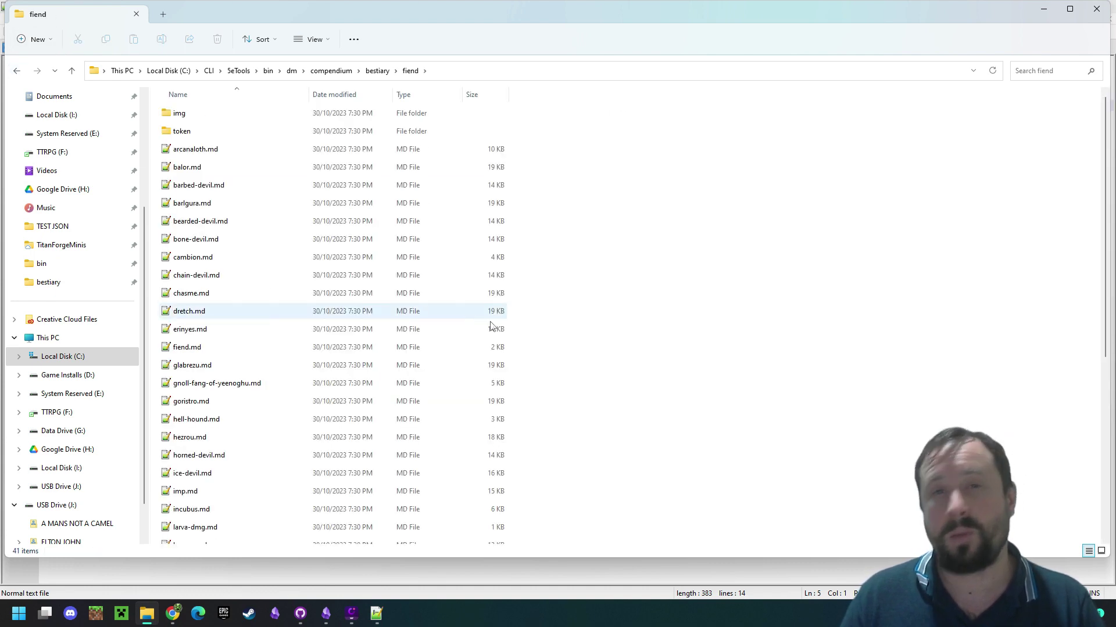
scroll(522, 363, down, 5)
scroll(523, 362, up, 5)
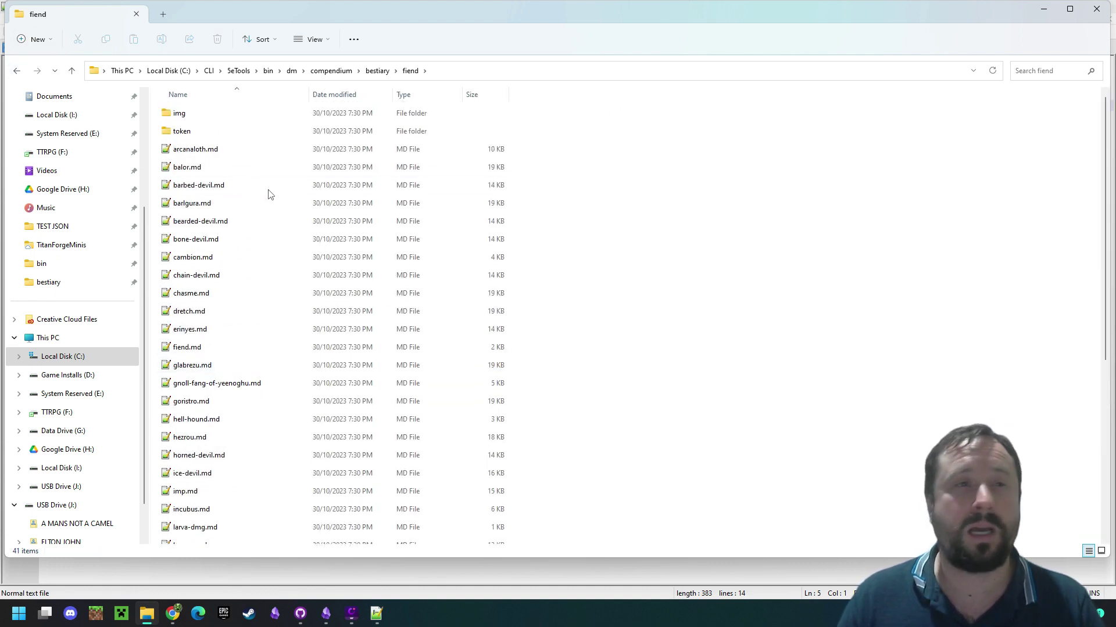
click(16, 70)
double_click(195, 293)
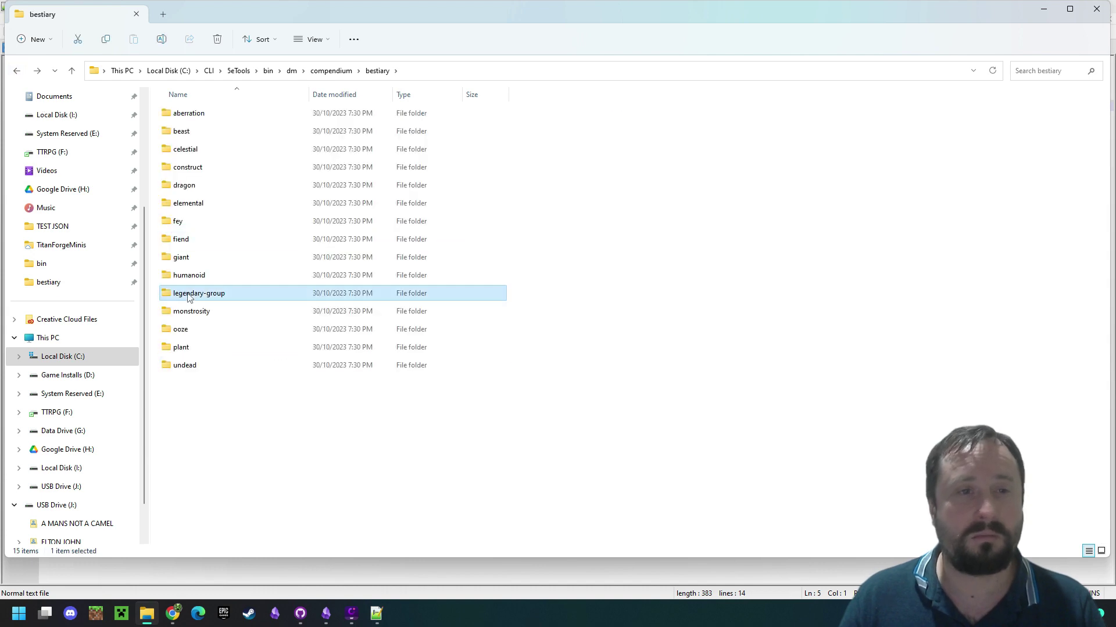
click(16, 71)
click(17, 71)
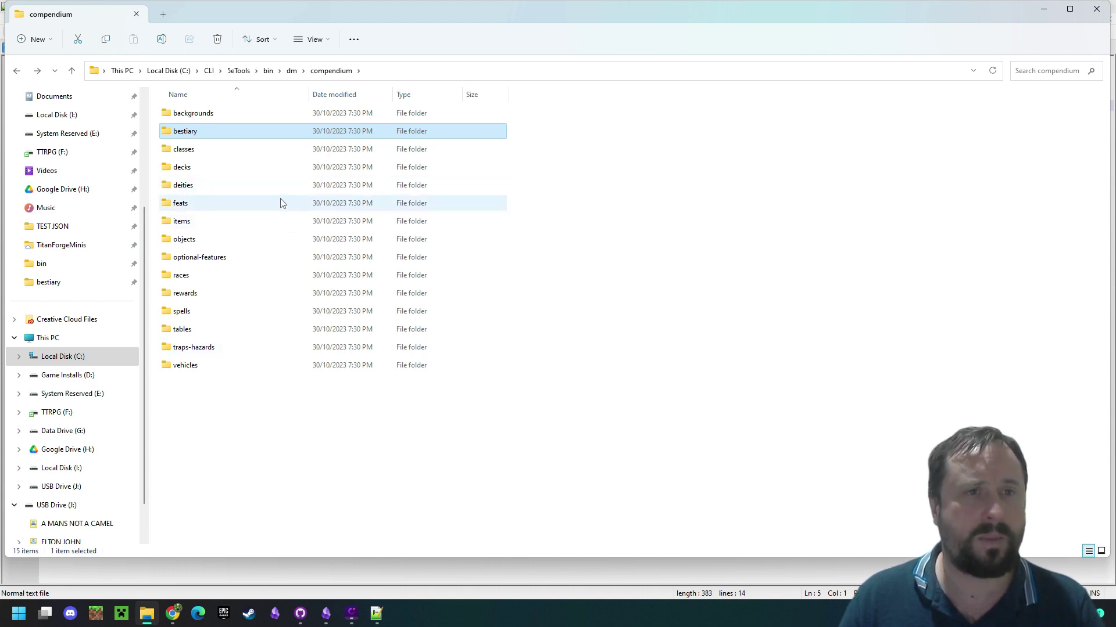
- Look through the backgrounds and classes folders, then bring up dm-sources - Copy.json in Notepad++
drag(204, 403, 174, 113)
double_click(174, 113)
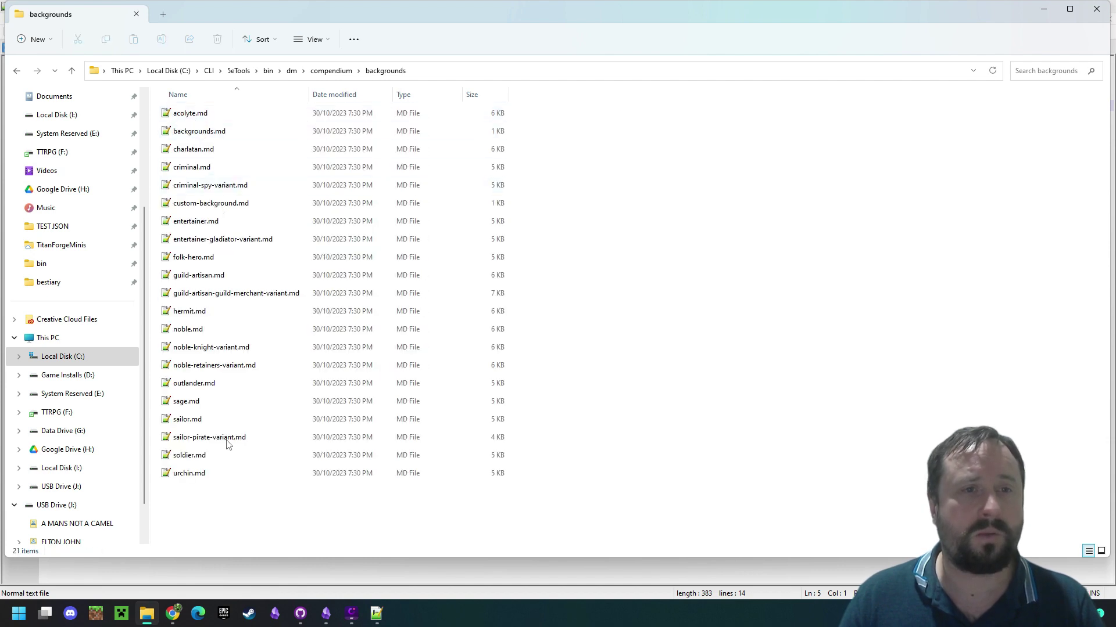
click(17, 70)
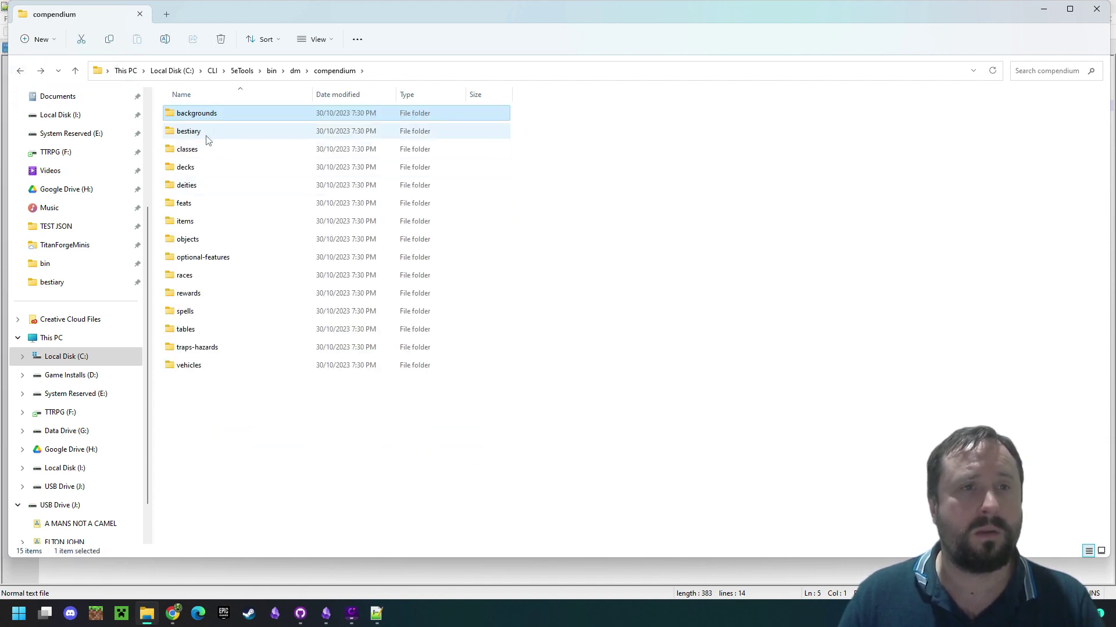
double_click(187, 149)
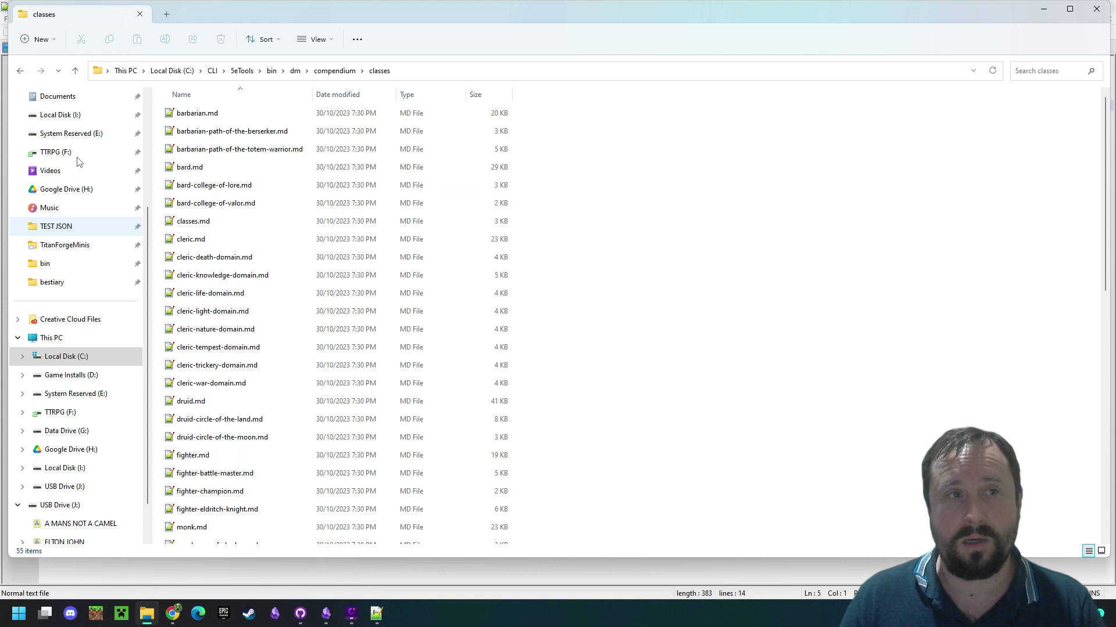
click(18, 69)
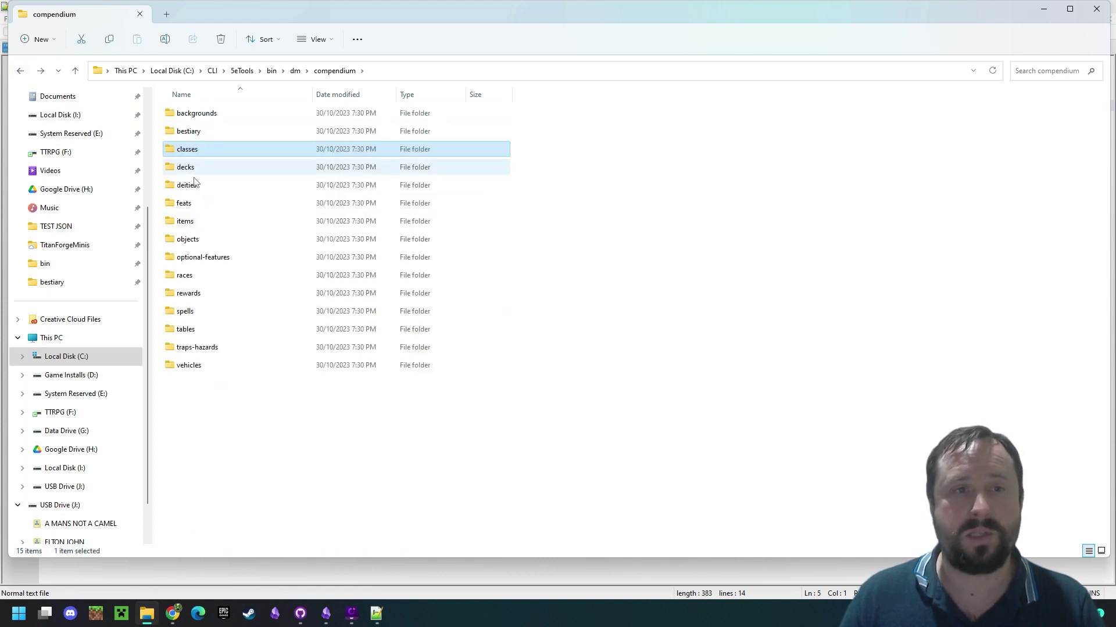
click(234, 416)
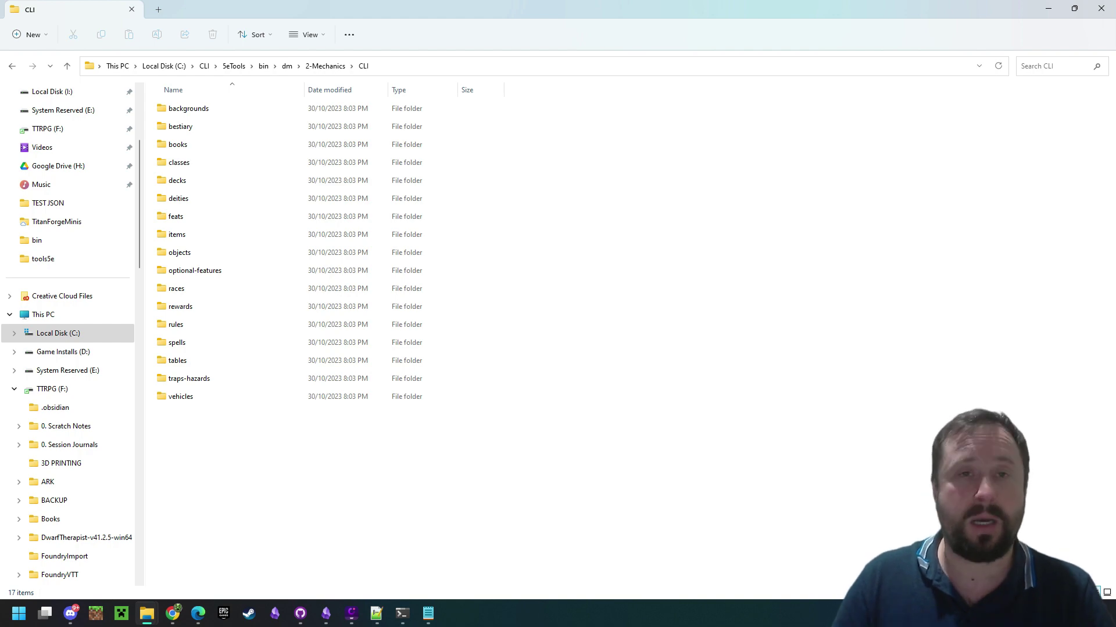
click(377, 614)
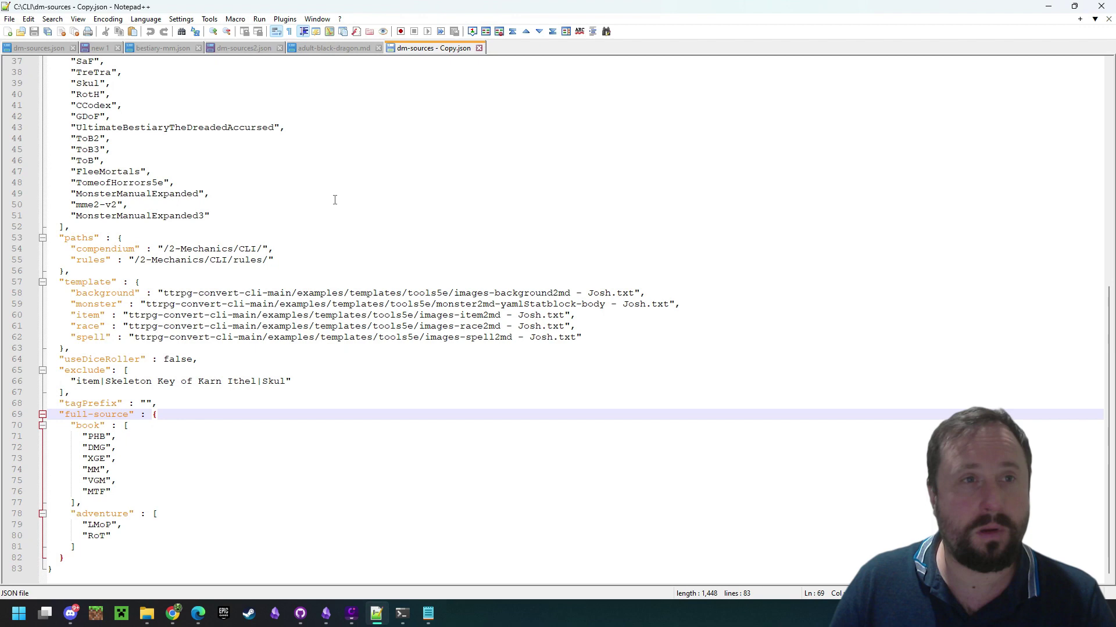
- In the draft commands document, insert '-s PHB,DMG,SCAG ' before the 5etools path on line 1
scroll(334, 200, up, 5)
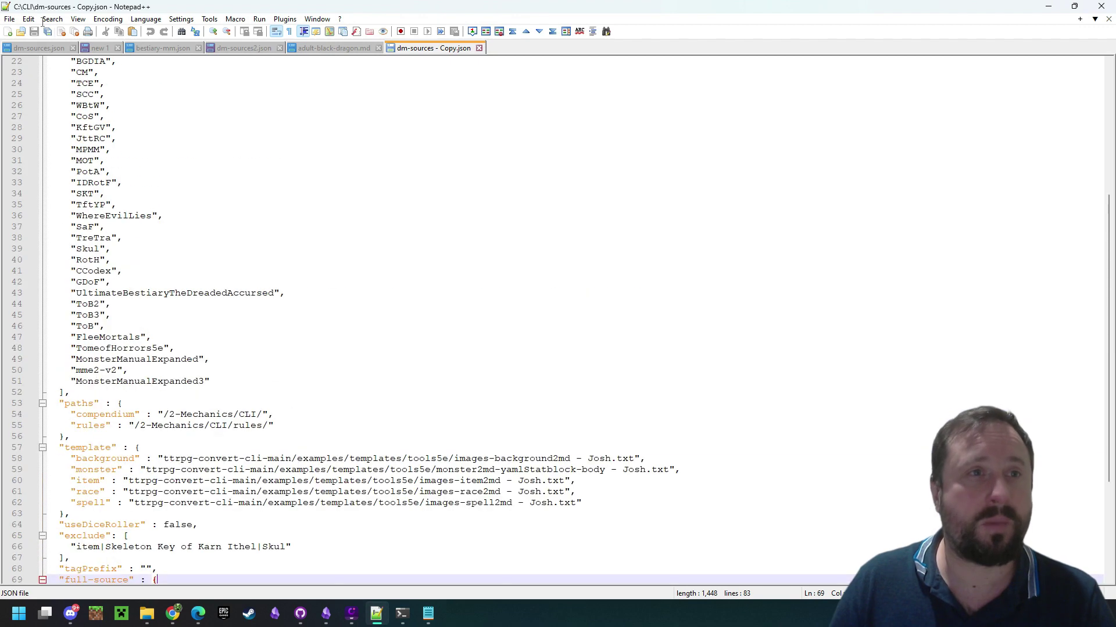
click(100, 49)
click(337, 119)
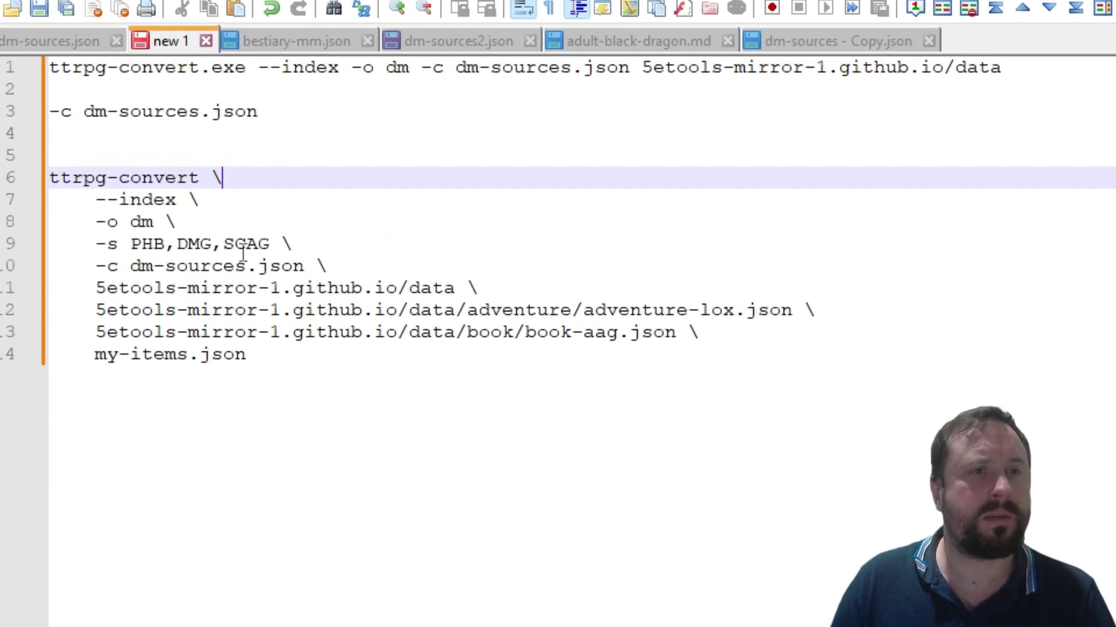
drag(270, 244, 64, 247)
key(ctrl+c)
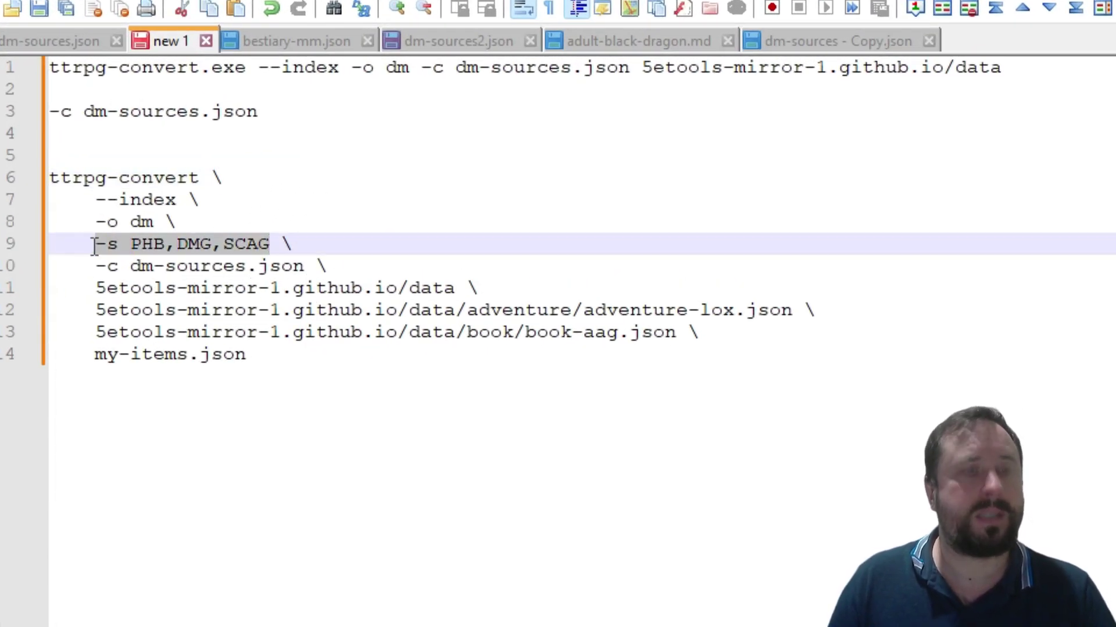
drag(738, 197, 729, 189)
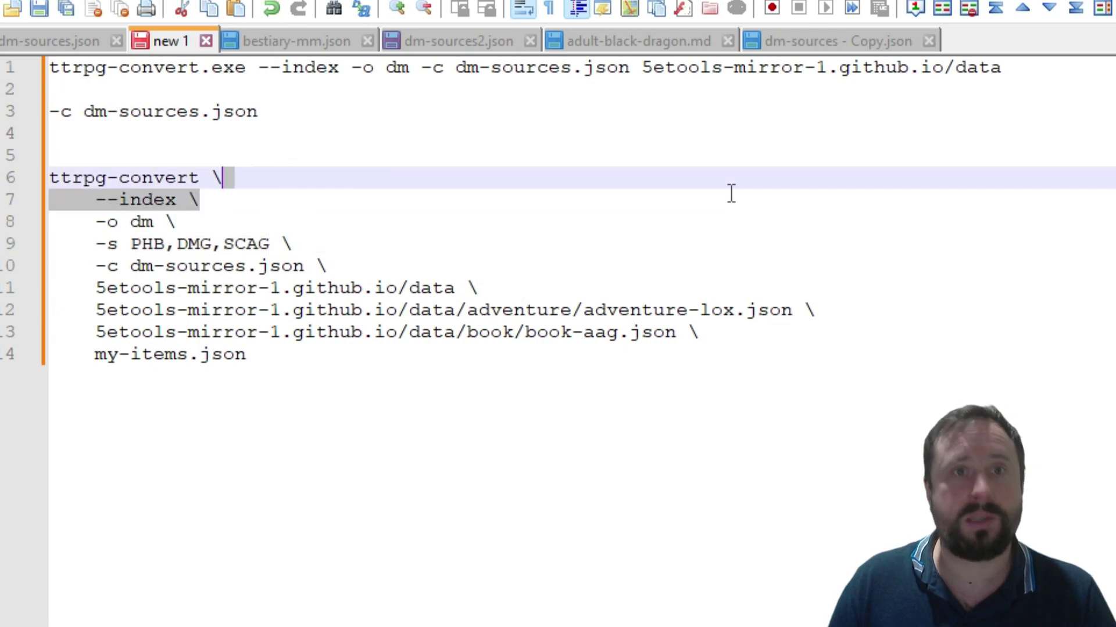
click(640, 69)
key(ctrl+v)
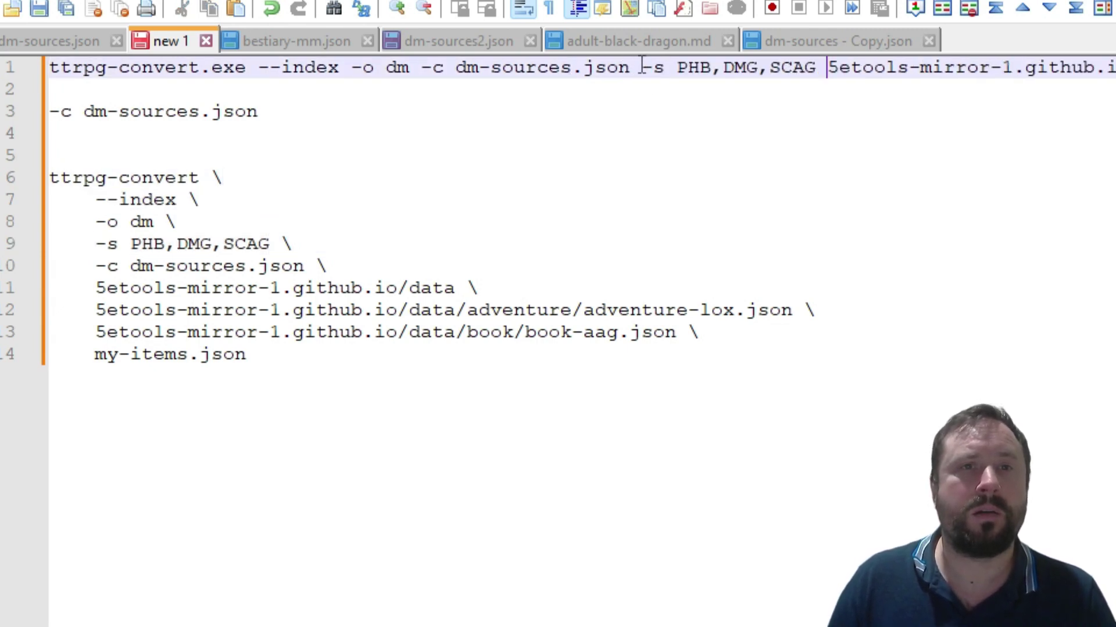
- Delete the '-c dm-sources.json' option from the line 1 command
drag(642, 70, 452, 76)
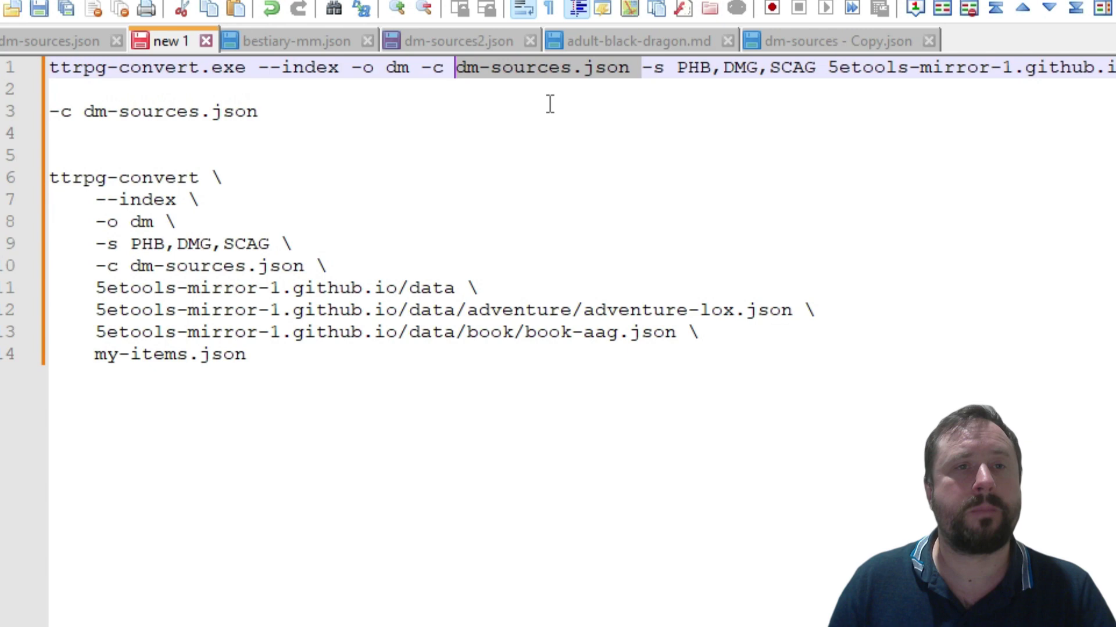
key(shift+Left)
key(shift+Left)
key(shift+Left)
key(BackSpace)
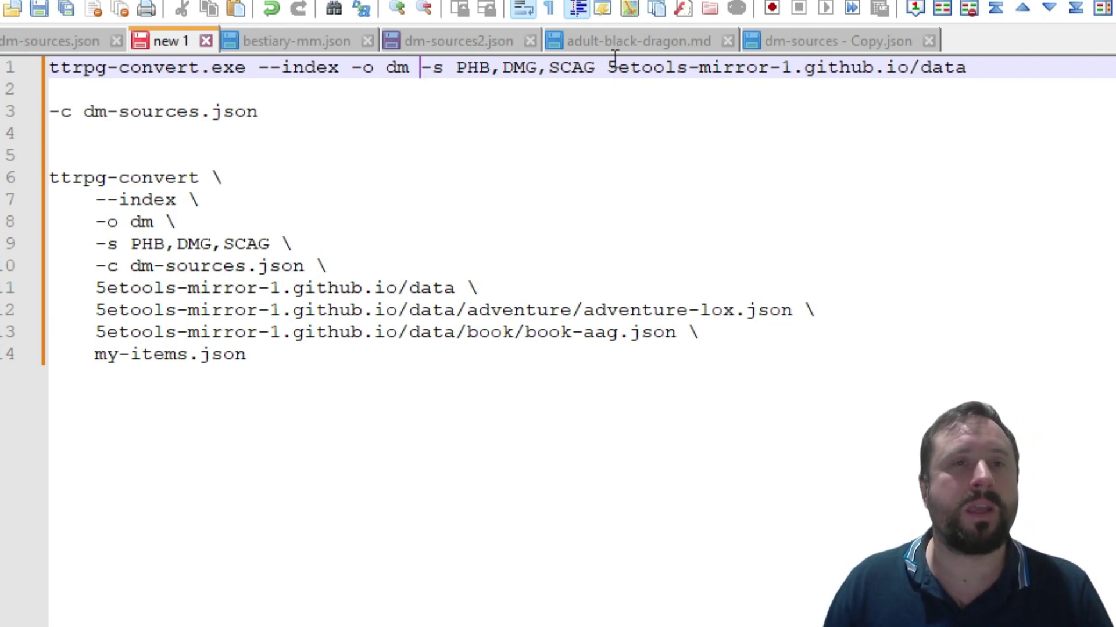
click(598, 68)
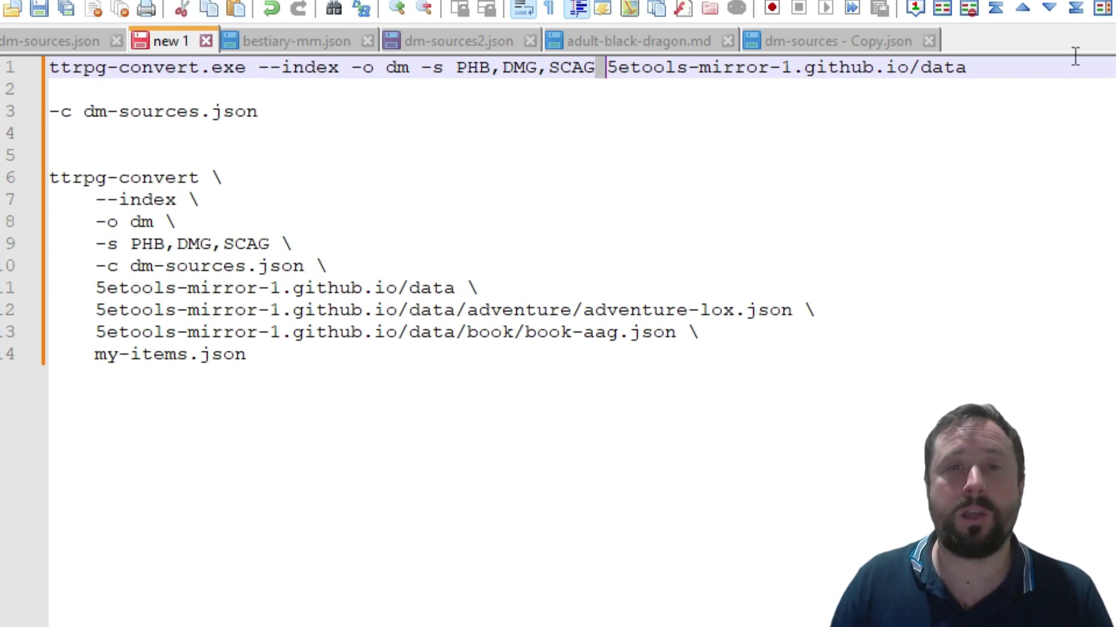
- Select all of line 1: ttrpg-convert.exe --index -o dm -s PHB,DMG,SCAG 5etools-mirror-1.github.io/data
click(1041, 70)
key(shift+Home)
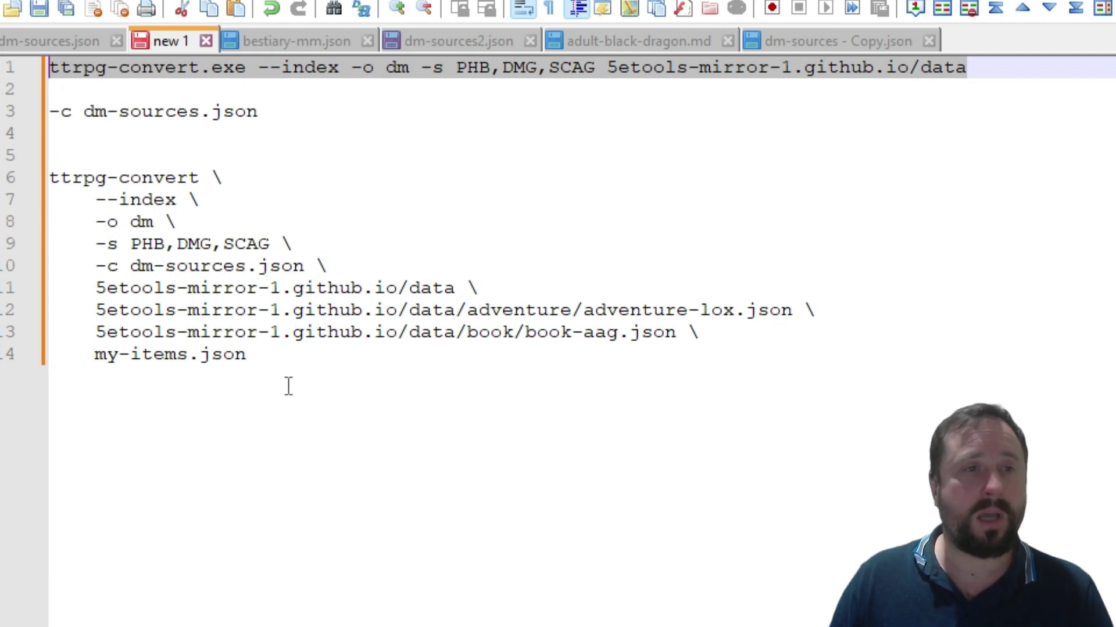
- In Chrome, scroll the ttrpg-convert-cli README to the Recommended plugins and Optional CSS Snippets sections
mouse_move(172, 613)
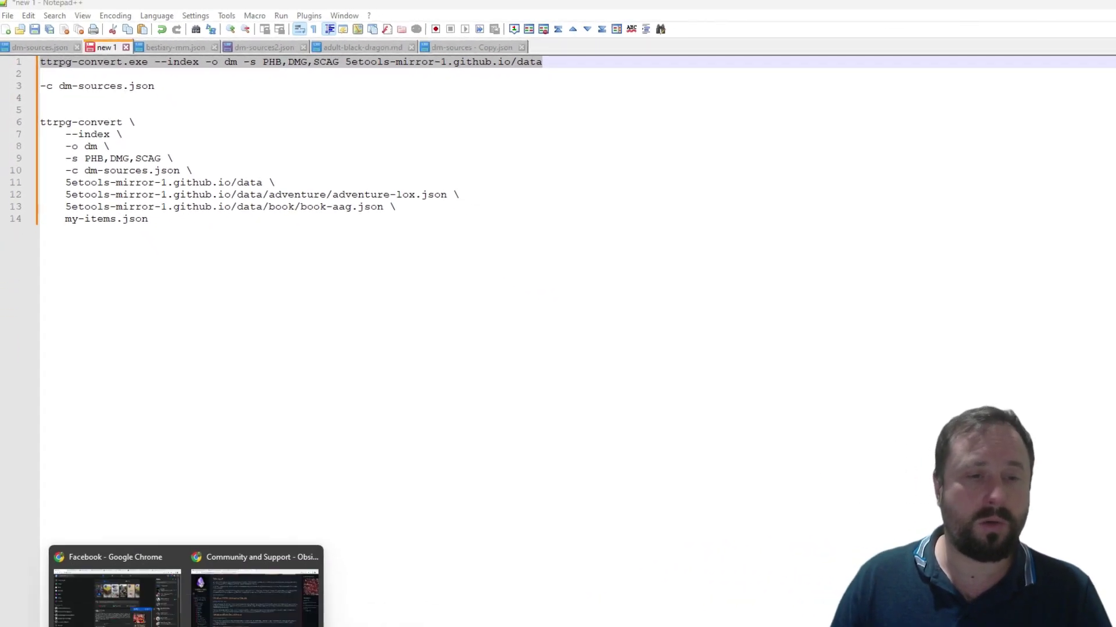
click(190, 569)
key(ctrl+1)
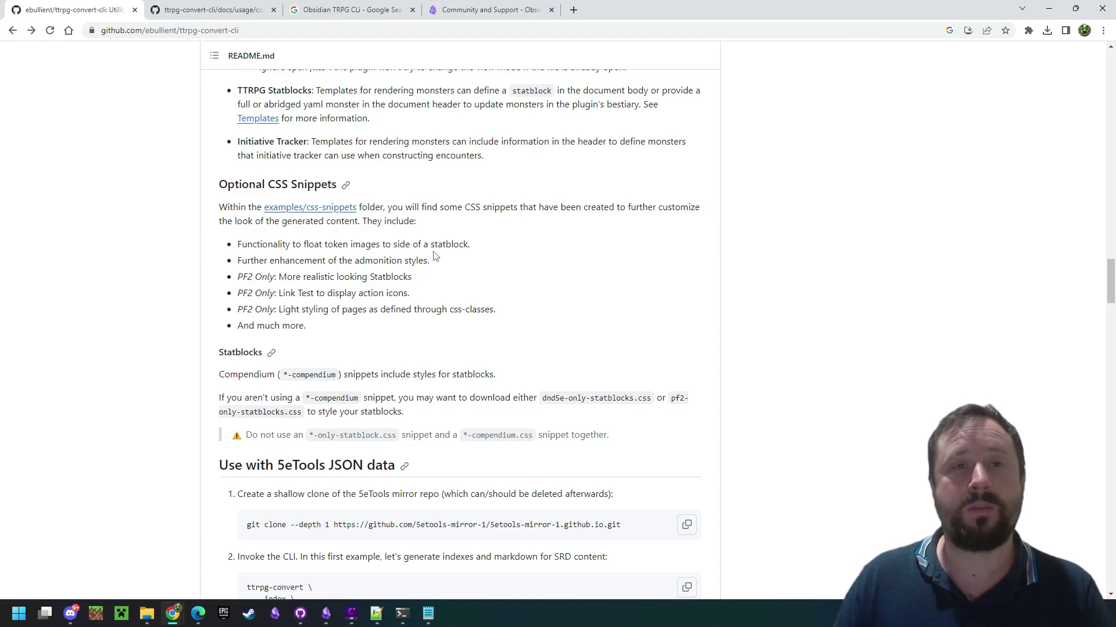
scroll(440, 263, up, 10)
scroll(440, 263, up, 20)
scroll(570, 287, down, 10)
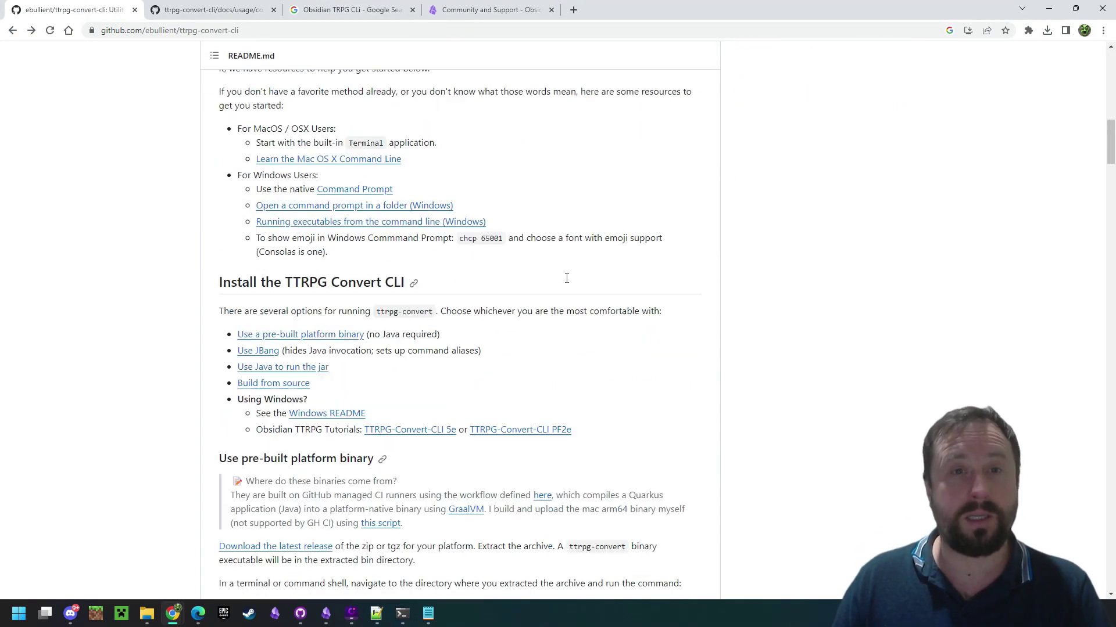
scroll(583, 301, down, 18)
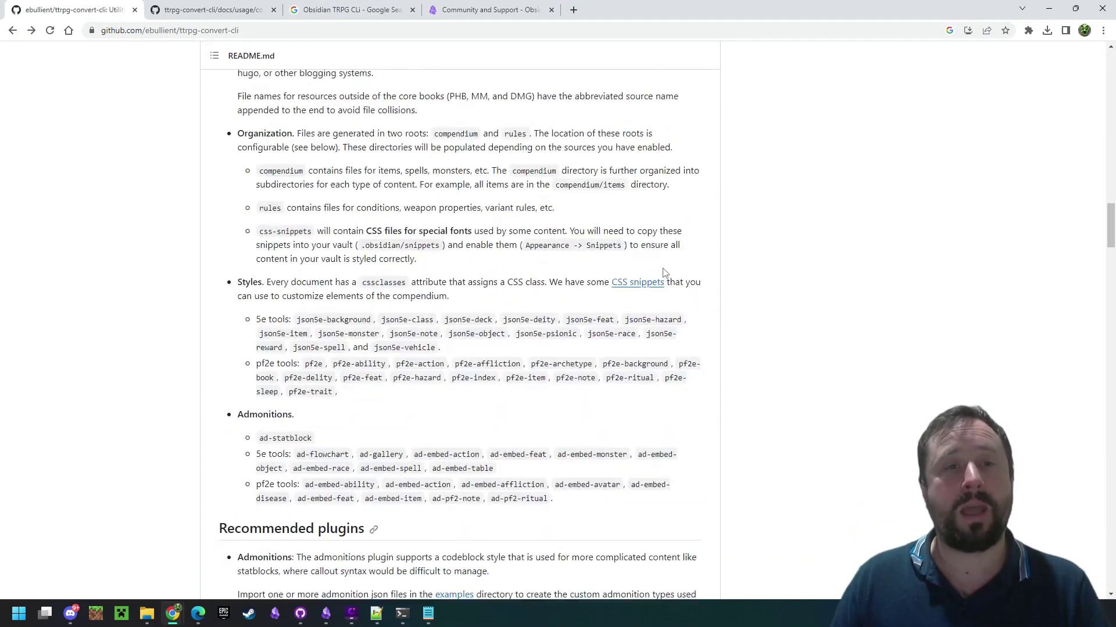
scroll(660, 276, down, 10)
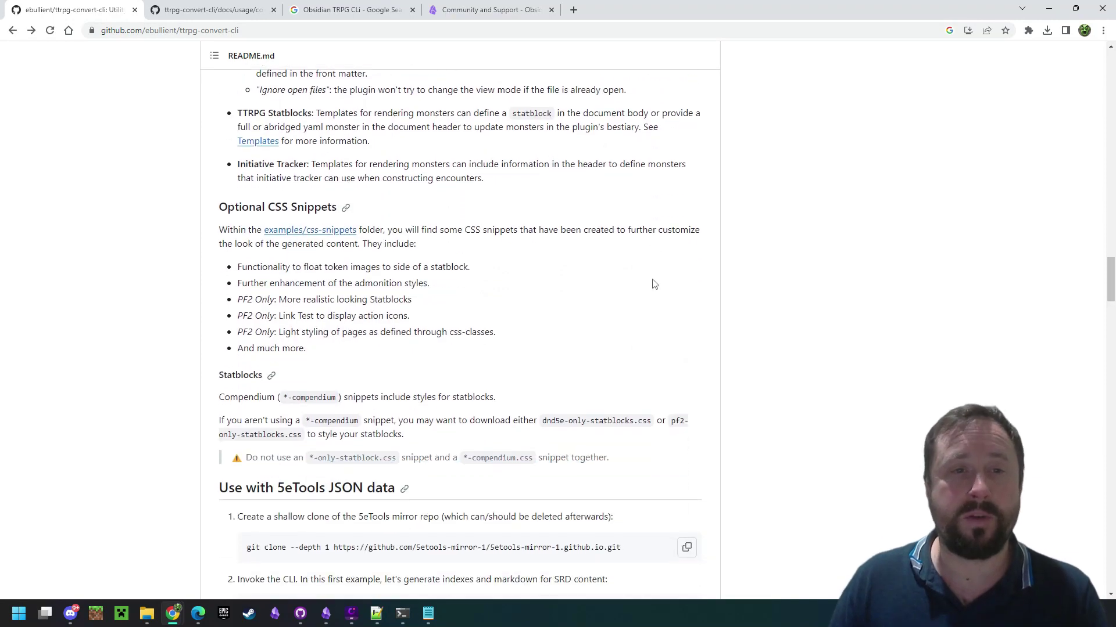
scroll(539, 293, up, 4)
scroll(267, 255, up, 7)
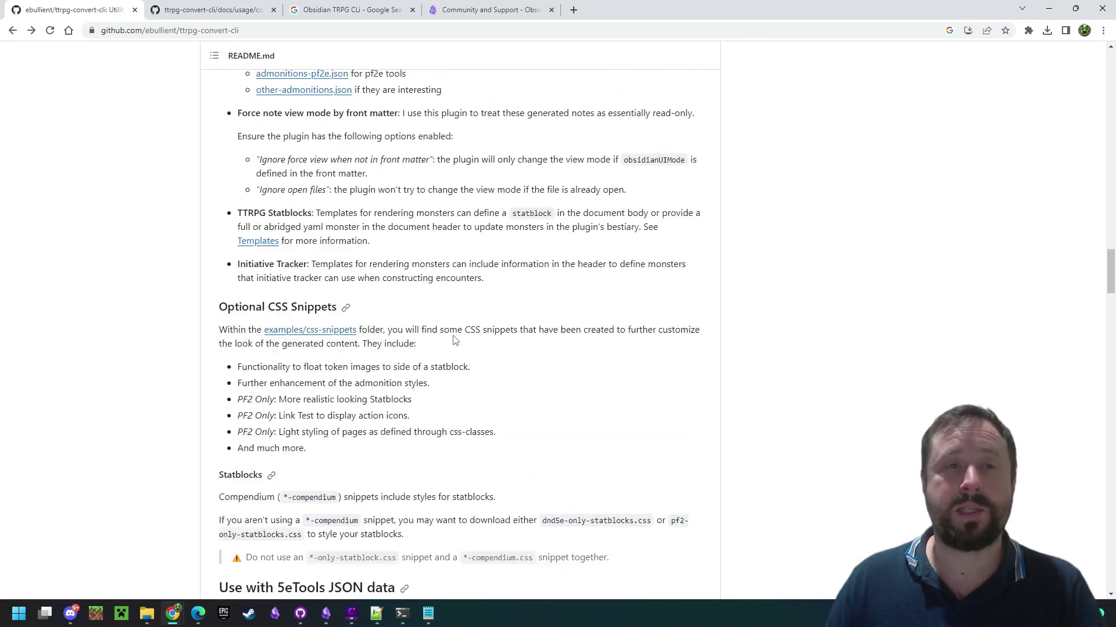
scroll(461, 354, down, 3)
scroll(462, 355, down, 3)
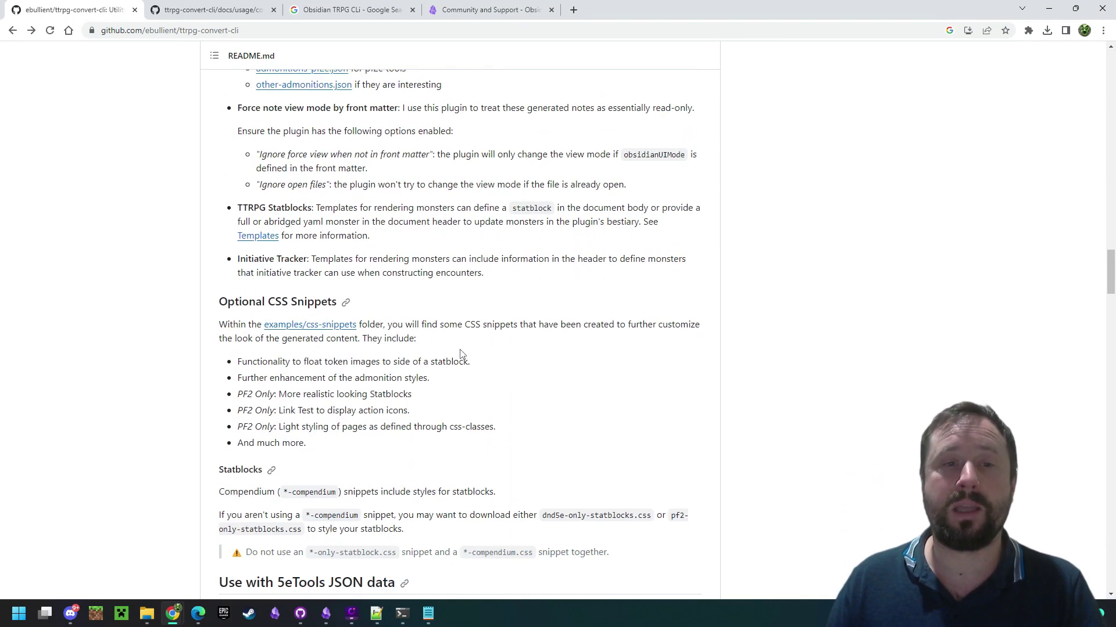
scroll(462, 355, up, 1)
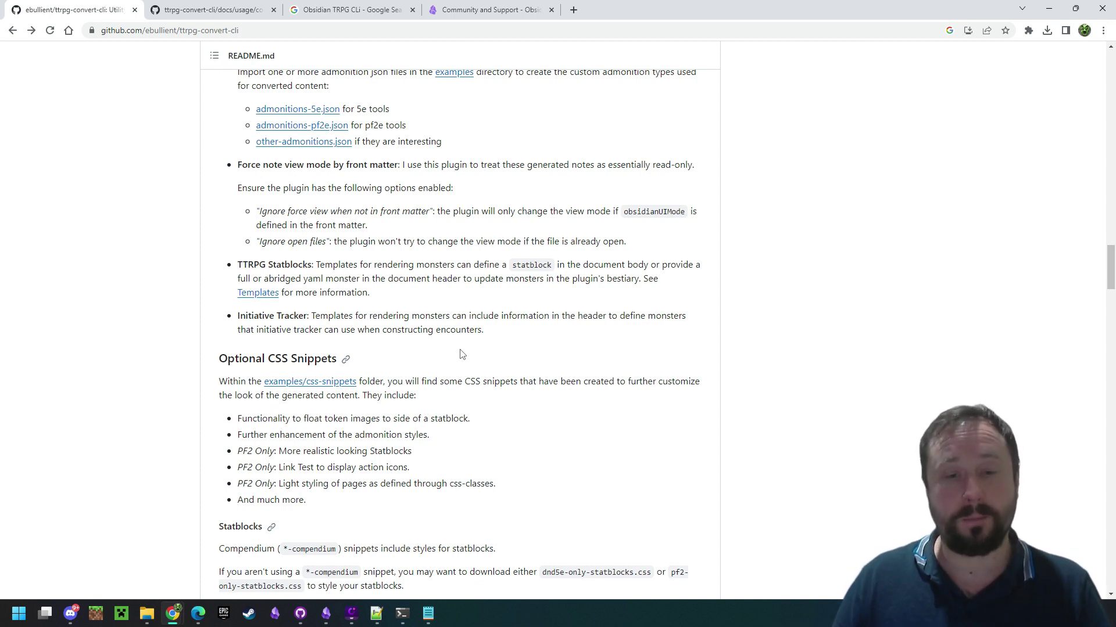
- Return to the Obsidian vault and show the Deadly Depth Inn note with its party, NPCs and 18 session journals
mouse_move(326, 613)
click(291, 581)
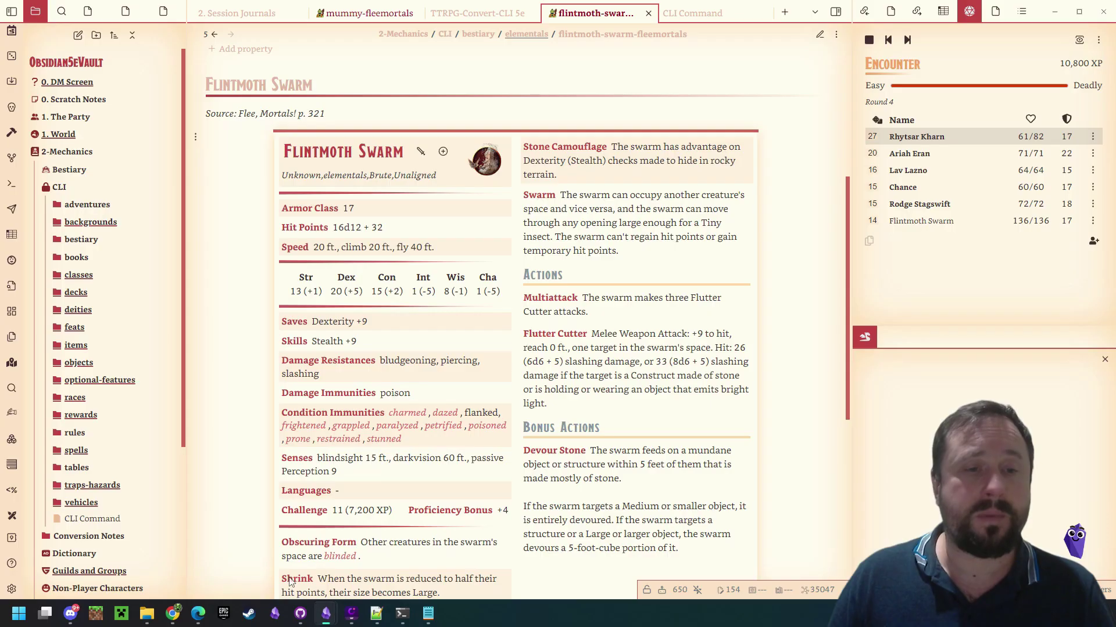
click(784, 11)
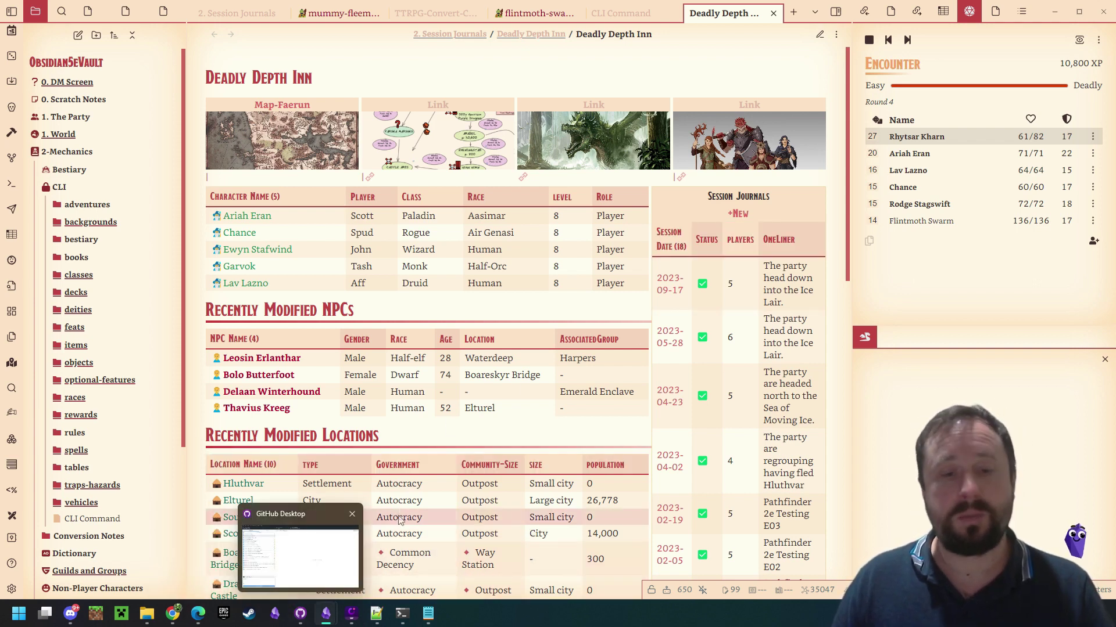
- Switch to Chrome and go to the Obsidian TTRPG Tutorials home page
mouse_move(172, 618)
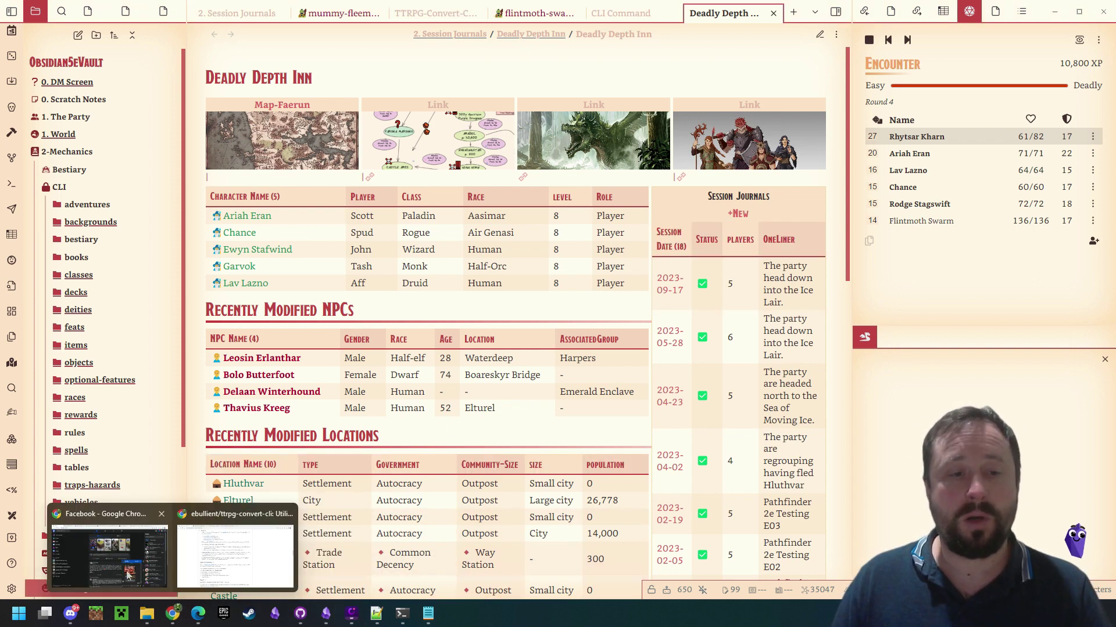
click(232, 557)
click(436, 9)
scroll(134, 187, up, 3)
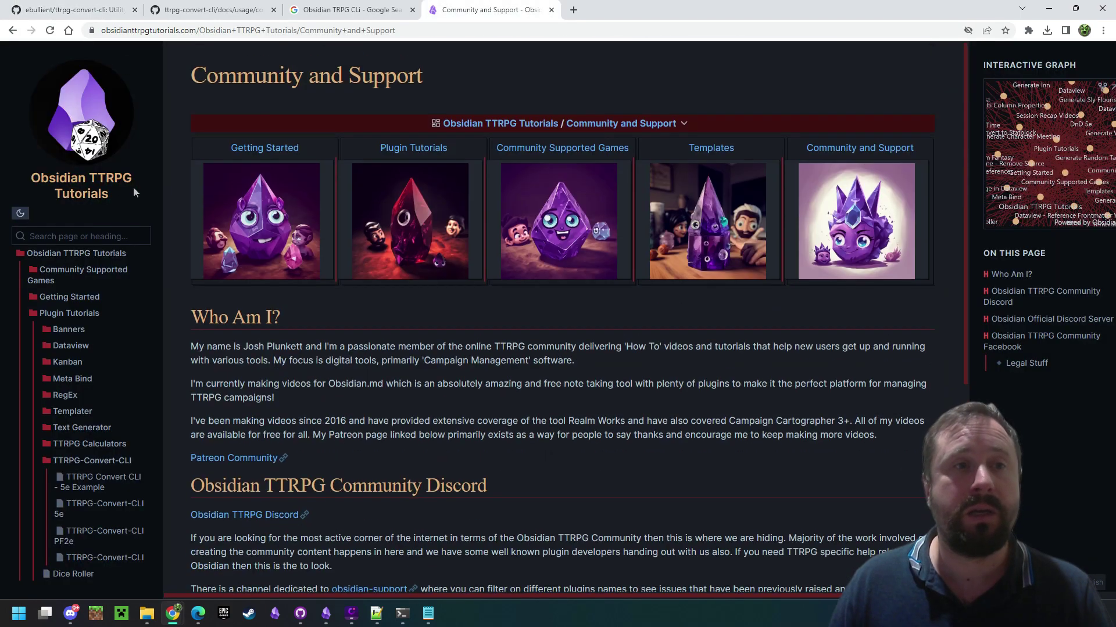
click(90, 185)
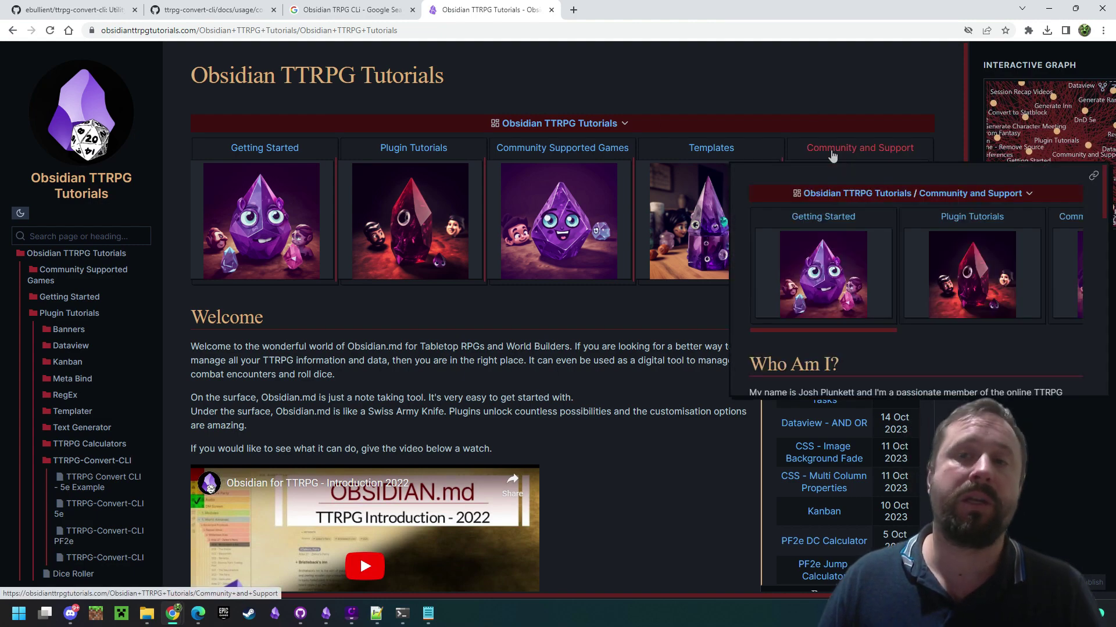
- Open the Community and Support page and read through the Official Obsidian Discord and other community links
click(832, 156)
scroll(250, 284, down, 4)
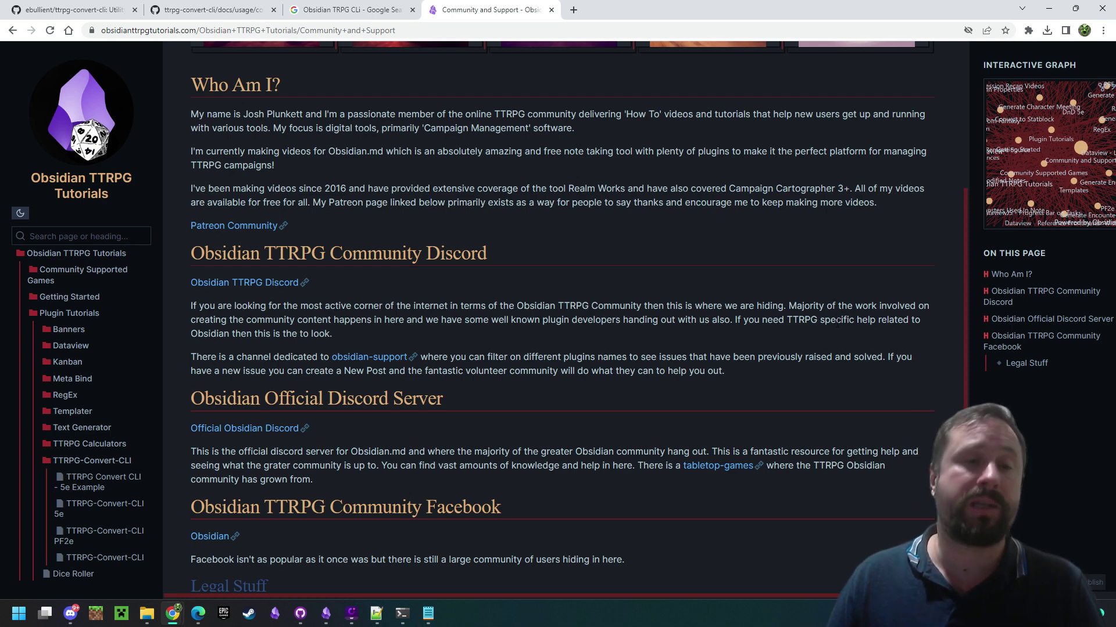
scroll(750, 392, down, 1)
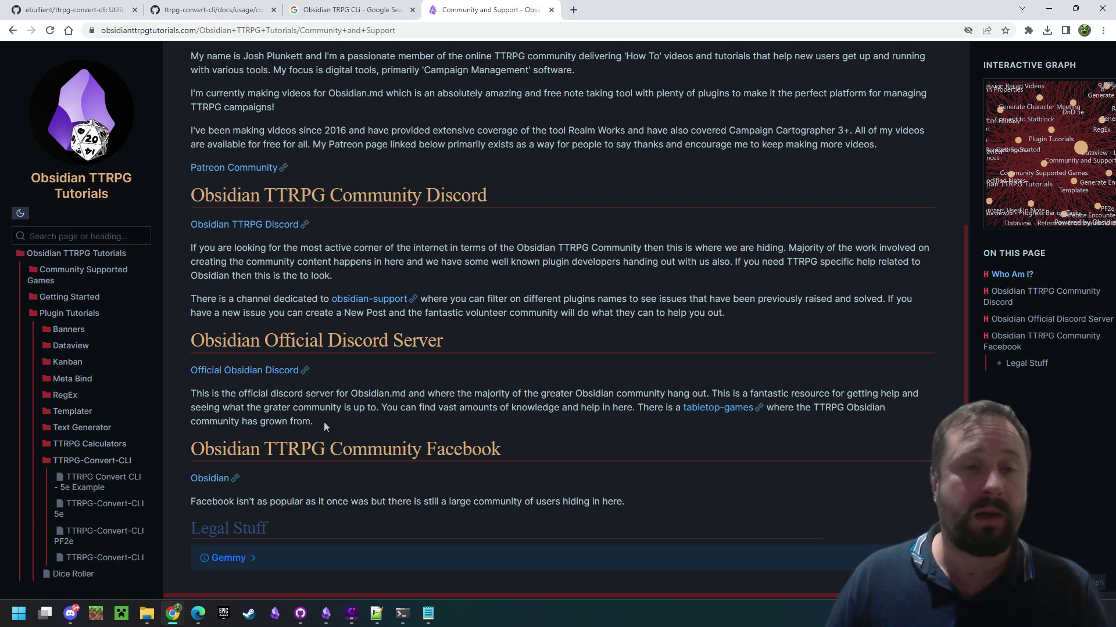
drag(323, 422, 216, 364)
click(197, 345)
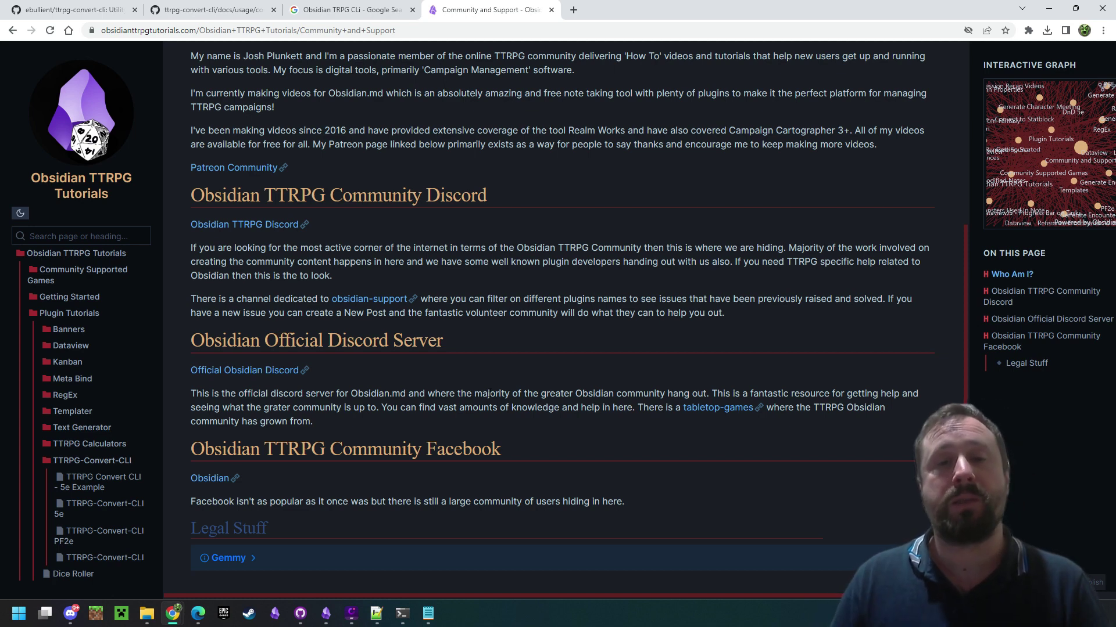
scroll(587, 428, up, 4)
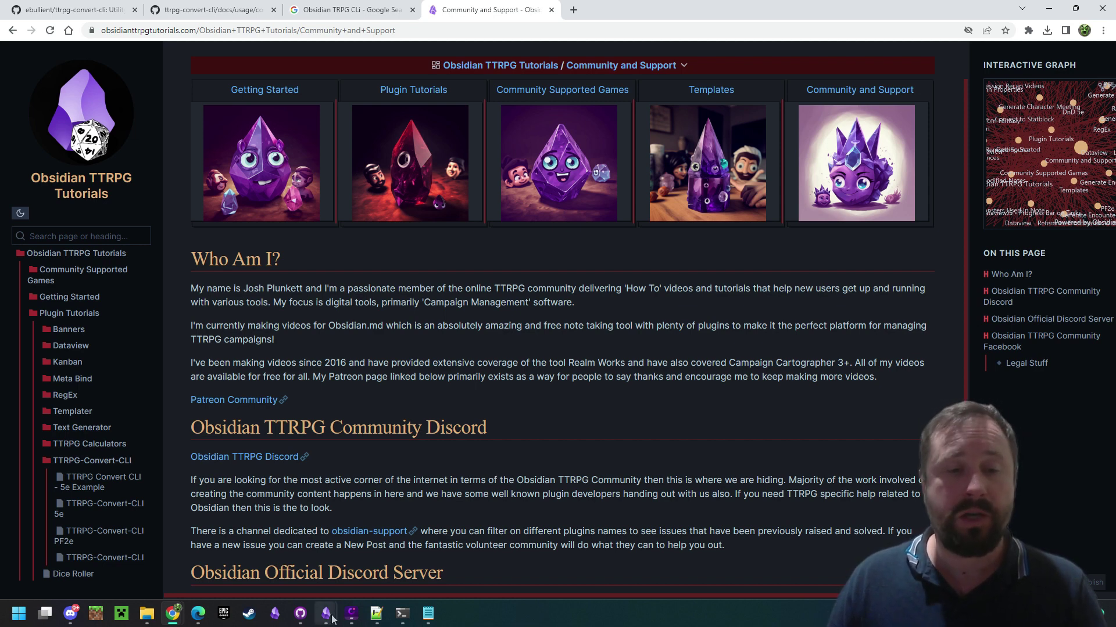
- Bring the ObsidianTTRPGVault window forward and open its Home note in a new tab
mouse_move(329, 621)
click(388, 557)
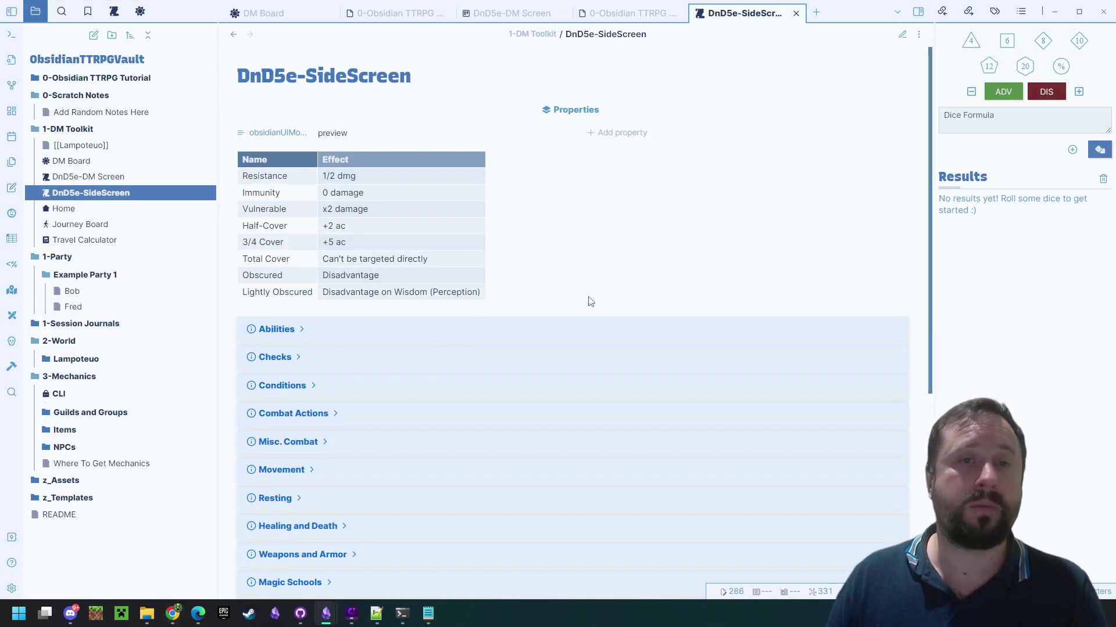
click(821, 12)
scroll(748, 329, down, 3)
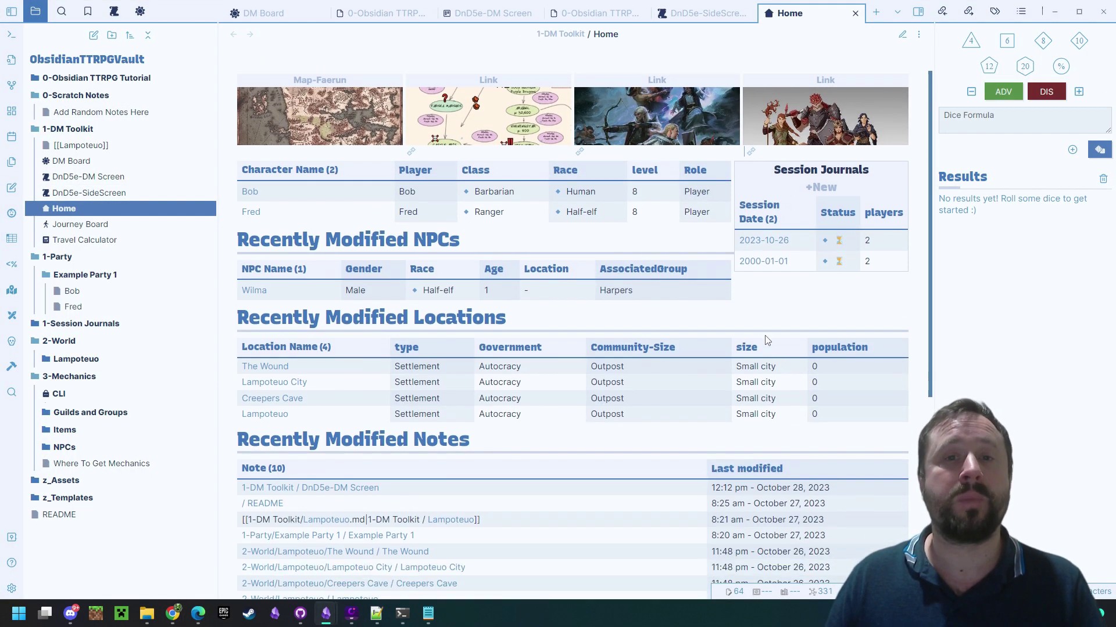
scroll(766, 343, up, 2)
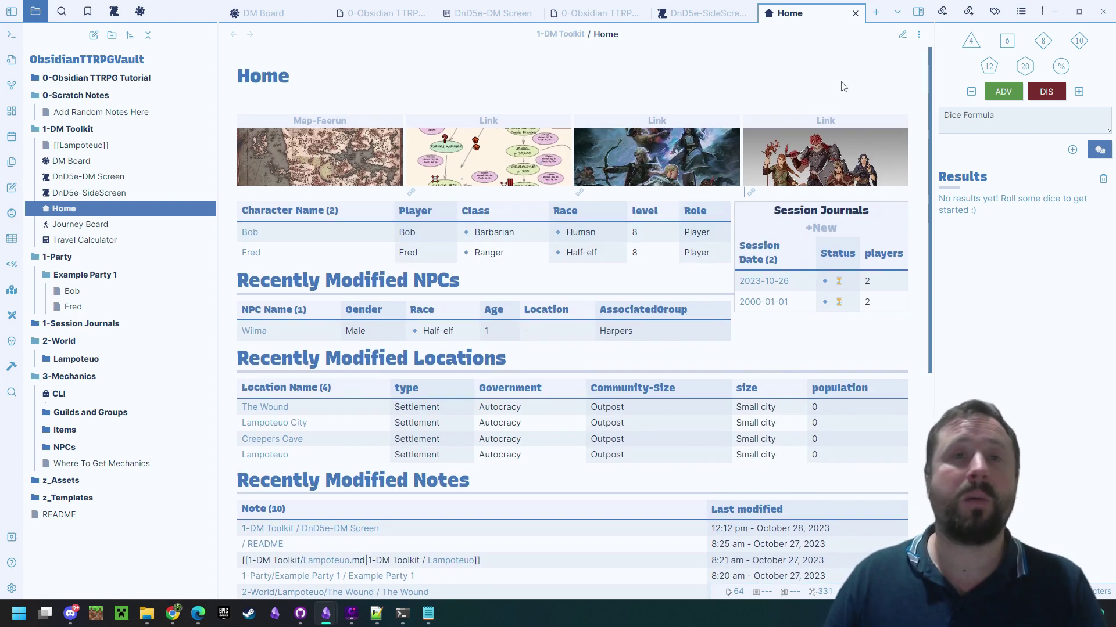
- Show the DnD5e-SideScreen and DM Board beside Home, then return to the vault's file tree
click(114, 11)
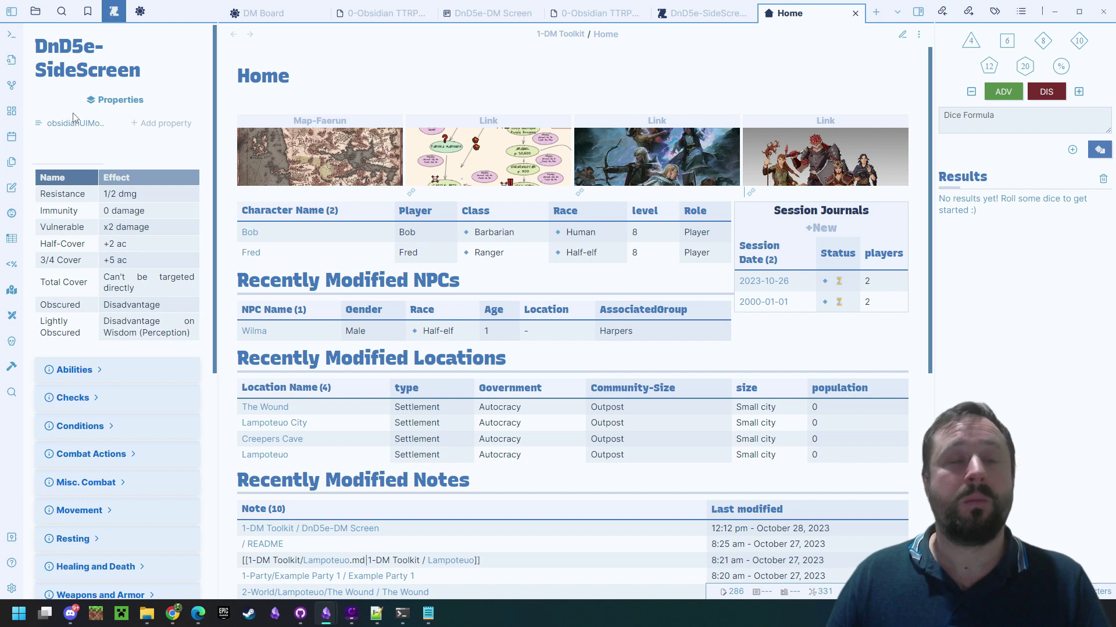
scroll(115, 319, down, 5)
scroll(114, 319, up, 5)
click(139, 11)
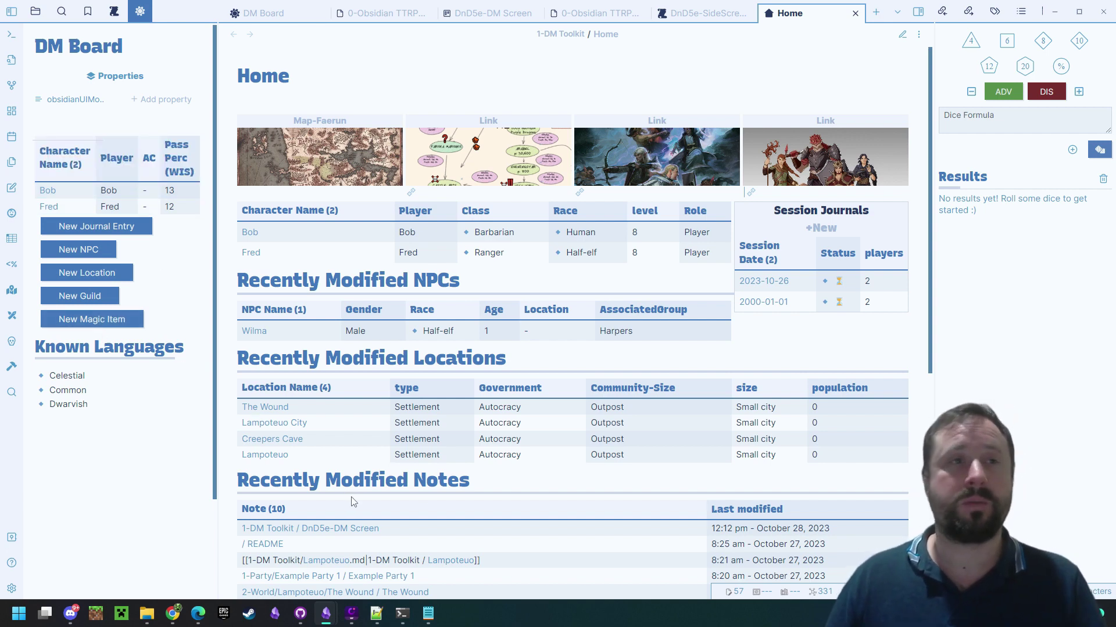
click(34, 11)
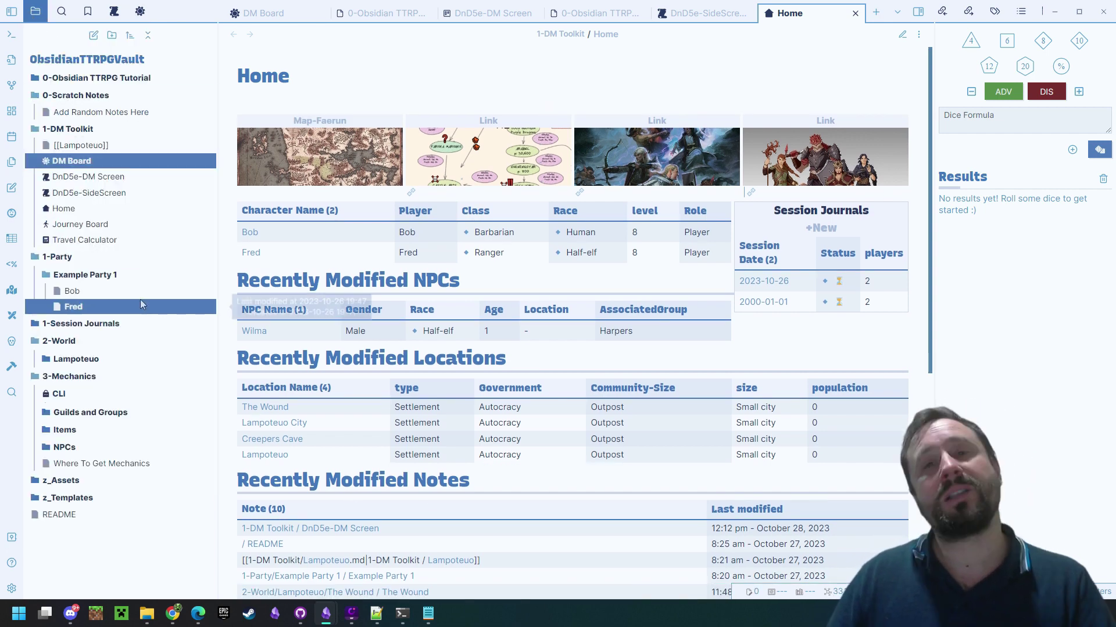